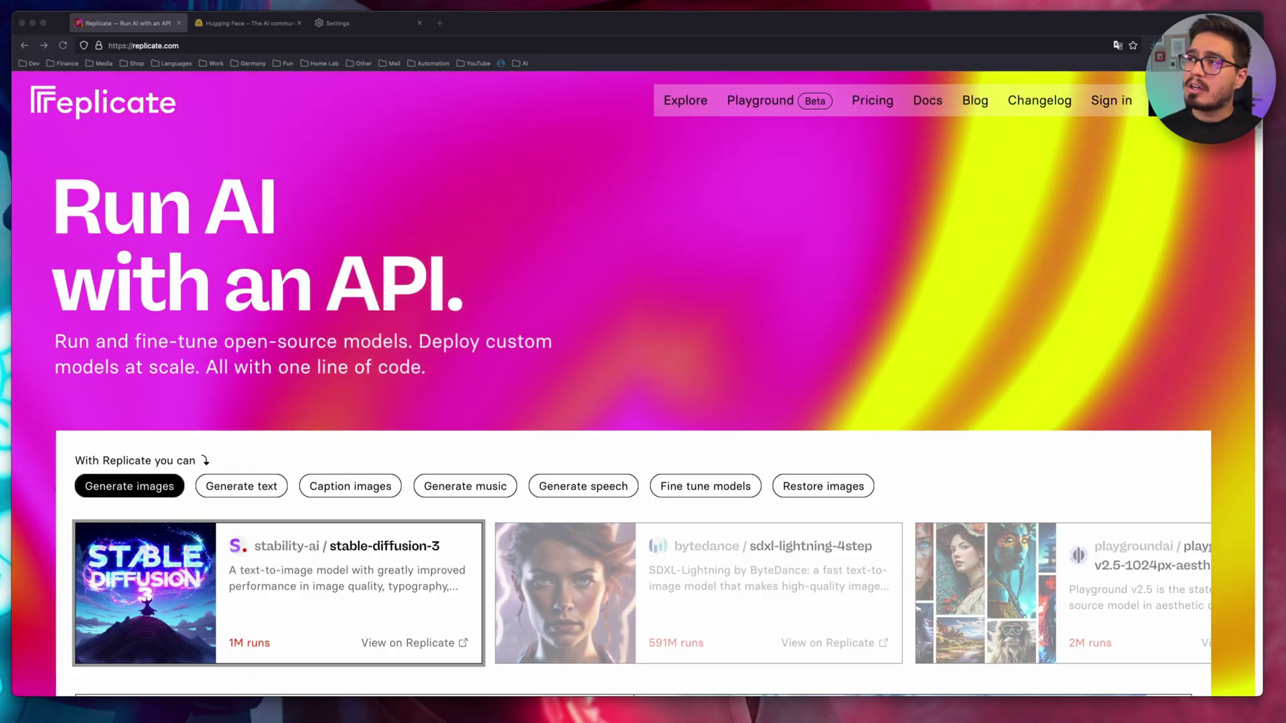
- Sign in to Replicate with GitHub and search the models for 'trainer'
{"action": "left_click", "coordinate": [1113, 101]}
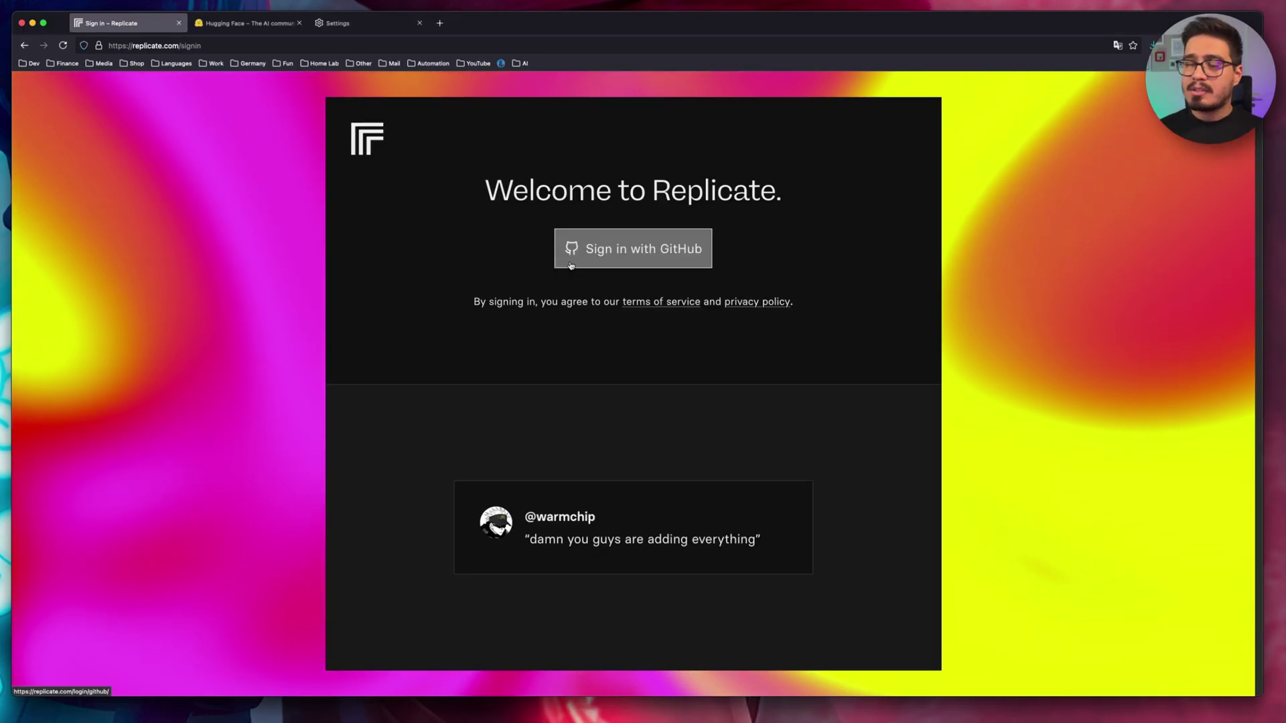
{"action": "left_click", "coordinate": [570, 265]}
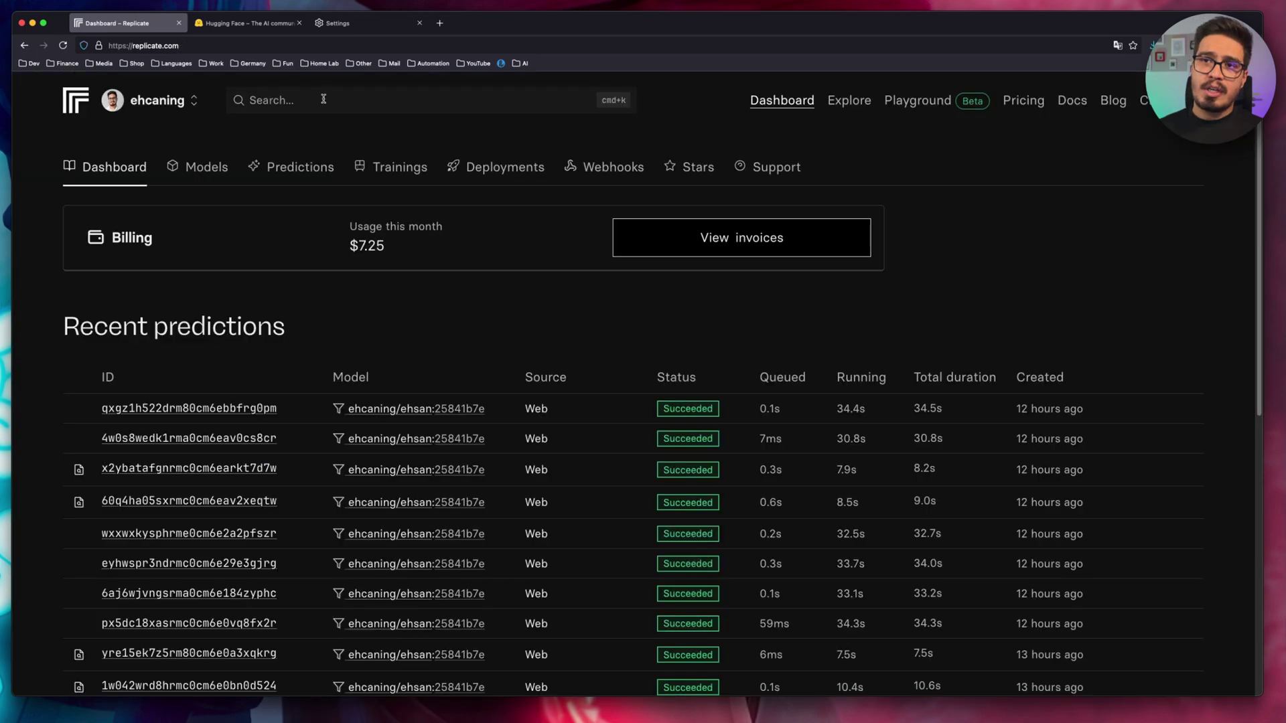
{"action": "left_click", "coordinate": [324, 102]}
{"action": "type", "text": "trainer"}
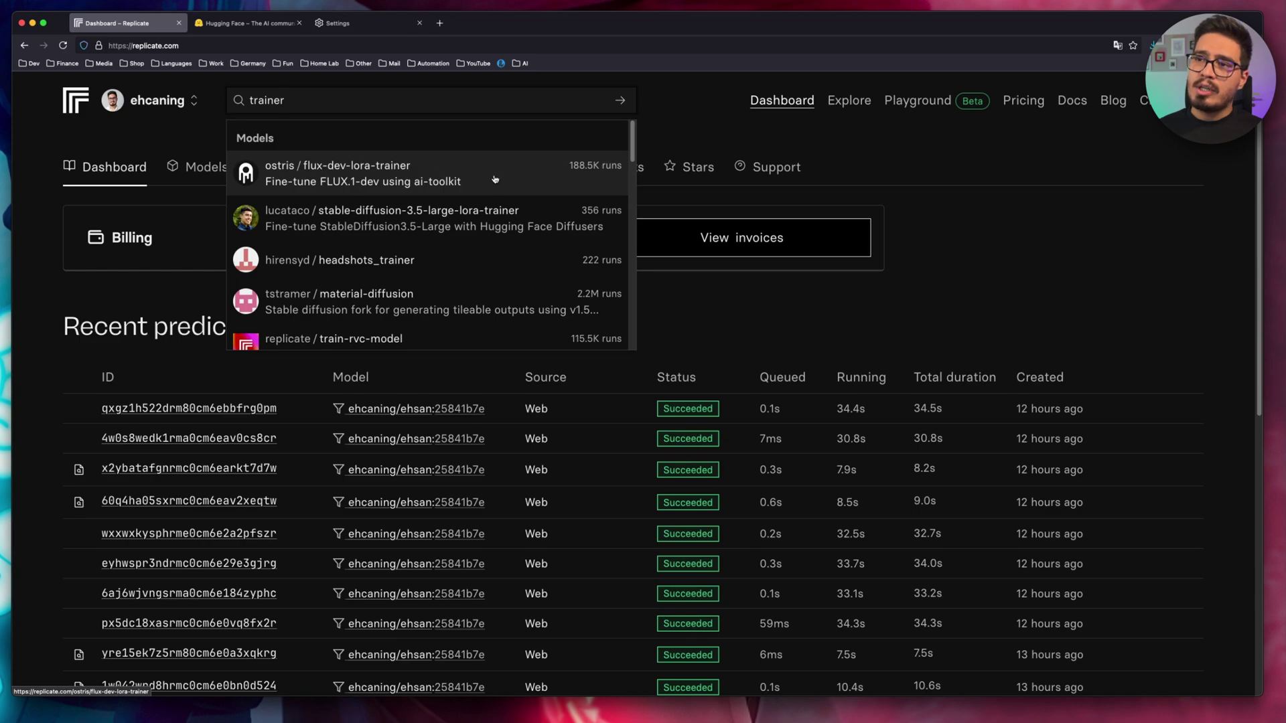
- Open ostris/flux-dev-lora-trainer and create a new private destination model named 'me'
{"action": "left_click", "coordinate": [397, 175]}
{"action": "left_click", "coordinate": [184, 382]}
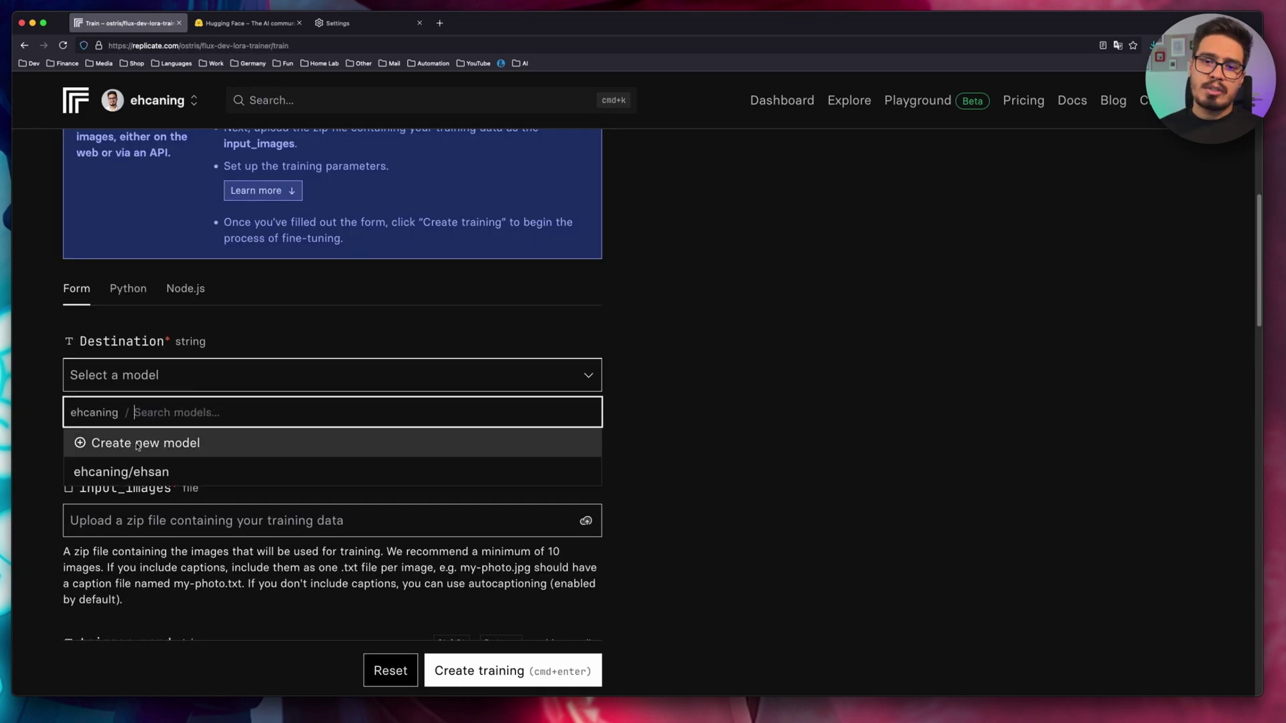
{"action": "left_click", "coordinate": [232, 451]}
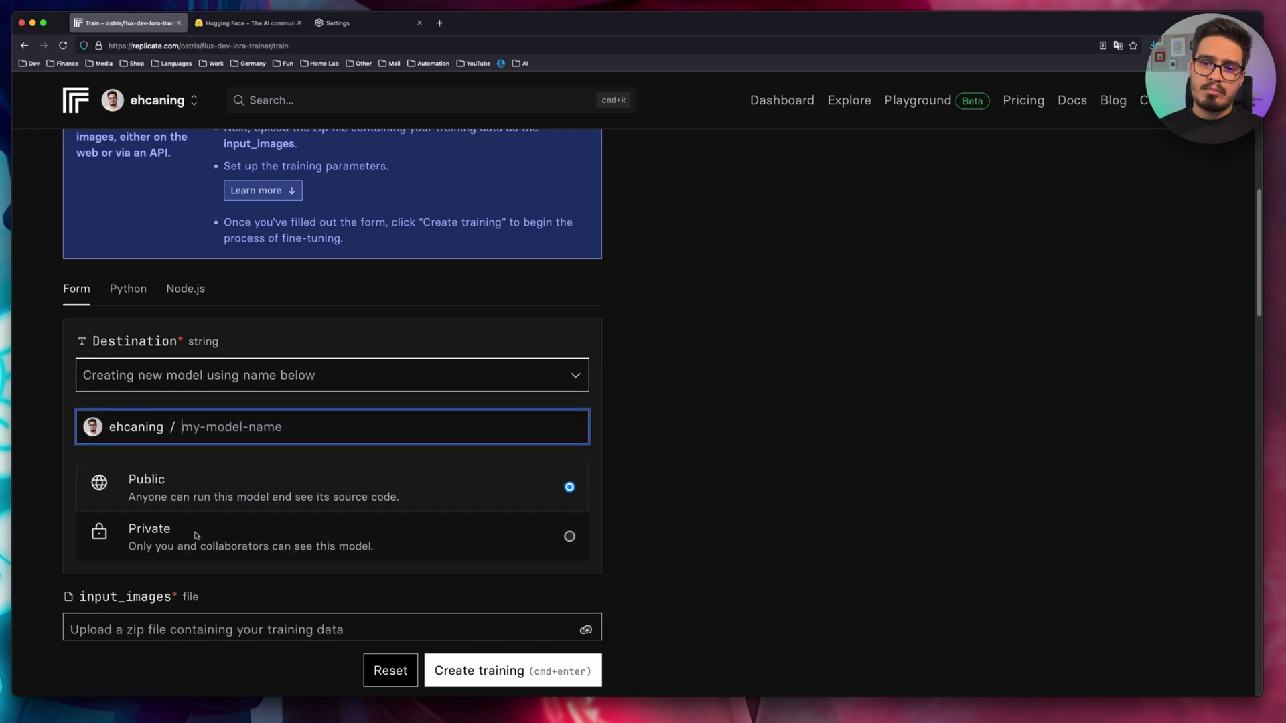
{"action": "left_click", "coordinate": [245, 429]}
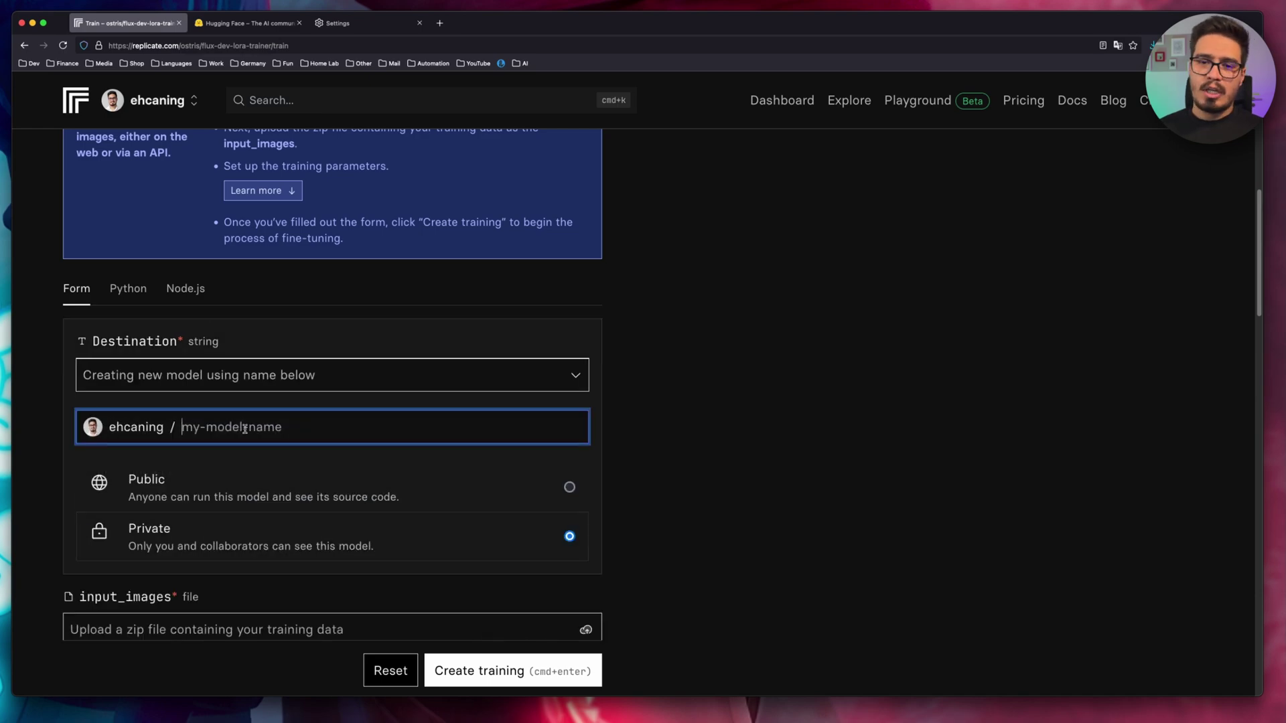
{"action": "type", "text": "me"}
- Upload me 2.zip of face photos and select the default TOK trigger word
{"action": "scroll", "coordinate": [130, 402], "scroll_direction": "down", "scroll_amount": 5}
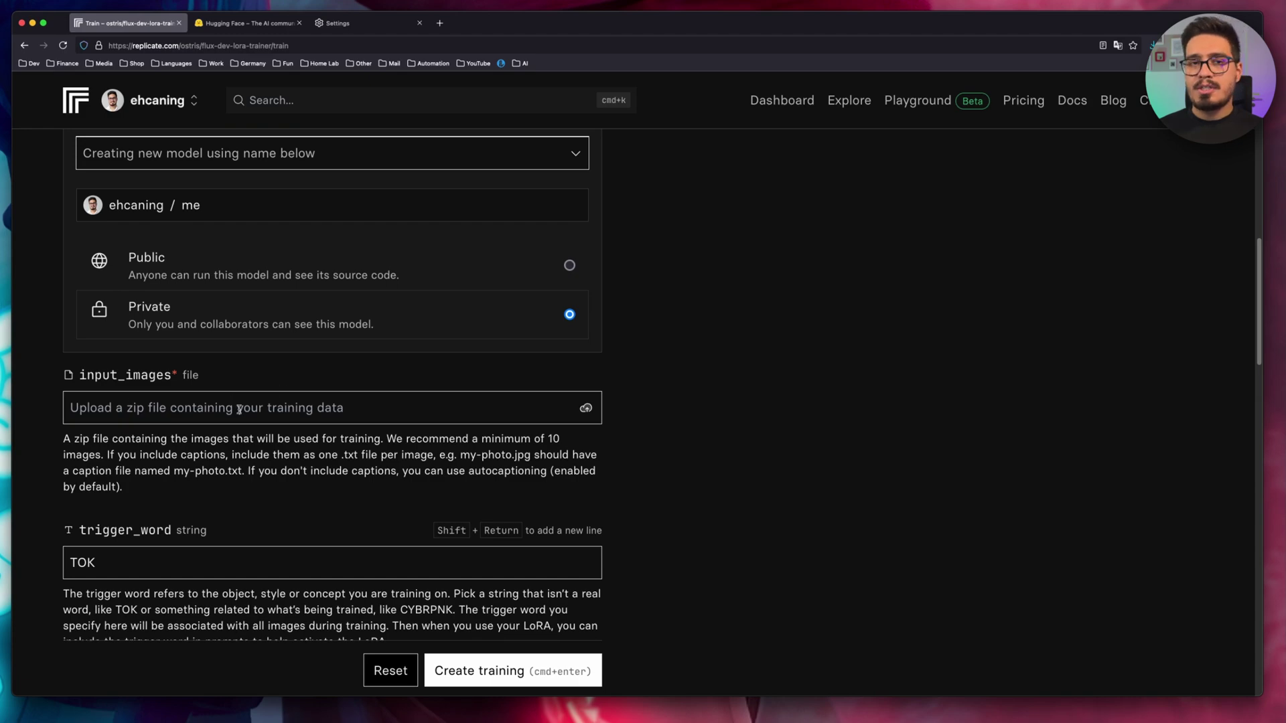
{"action": "key", "text": "super+Tab"}
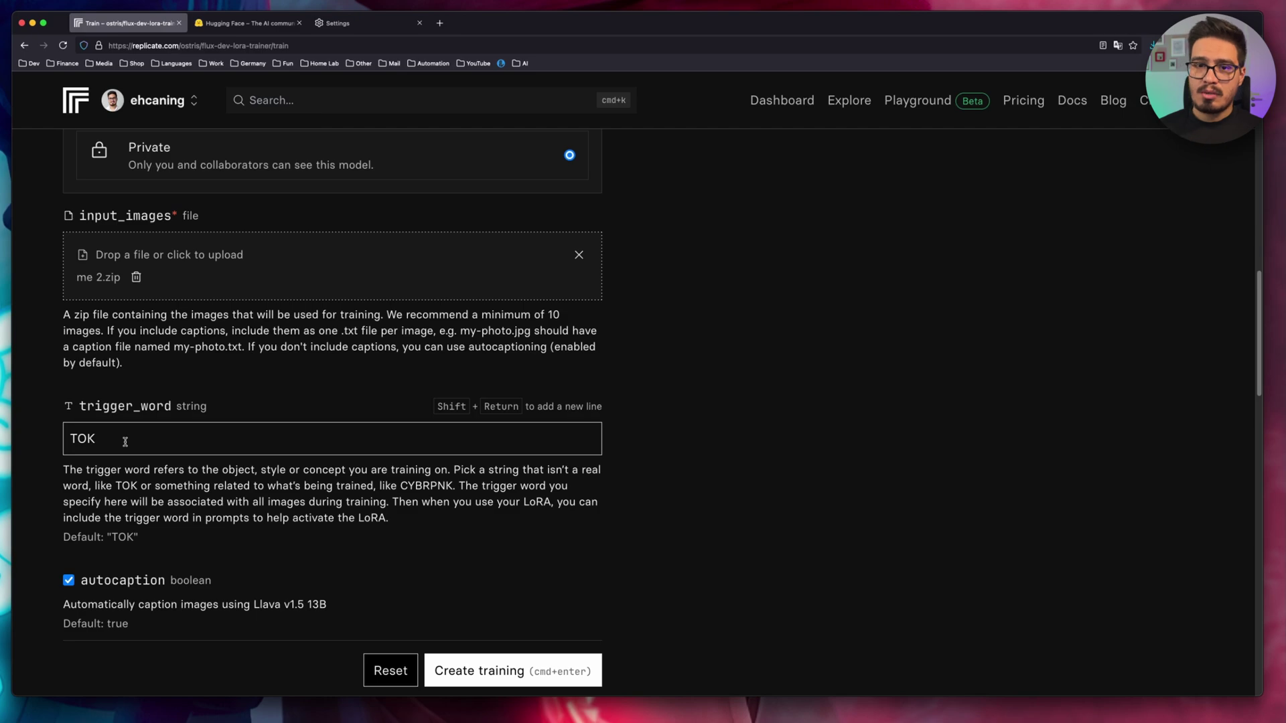
{"action": "double_click", "coordinate": [125, 442]}
- Replace the trigger word with the user's name and raise training steps from 1000 to 2500
{"action": "type", "text": "Ehcan"}
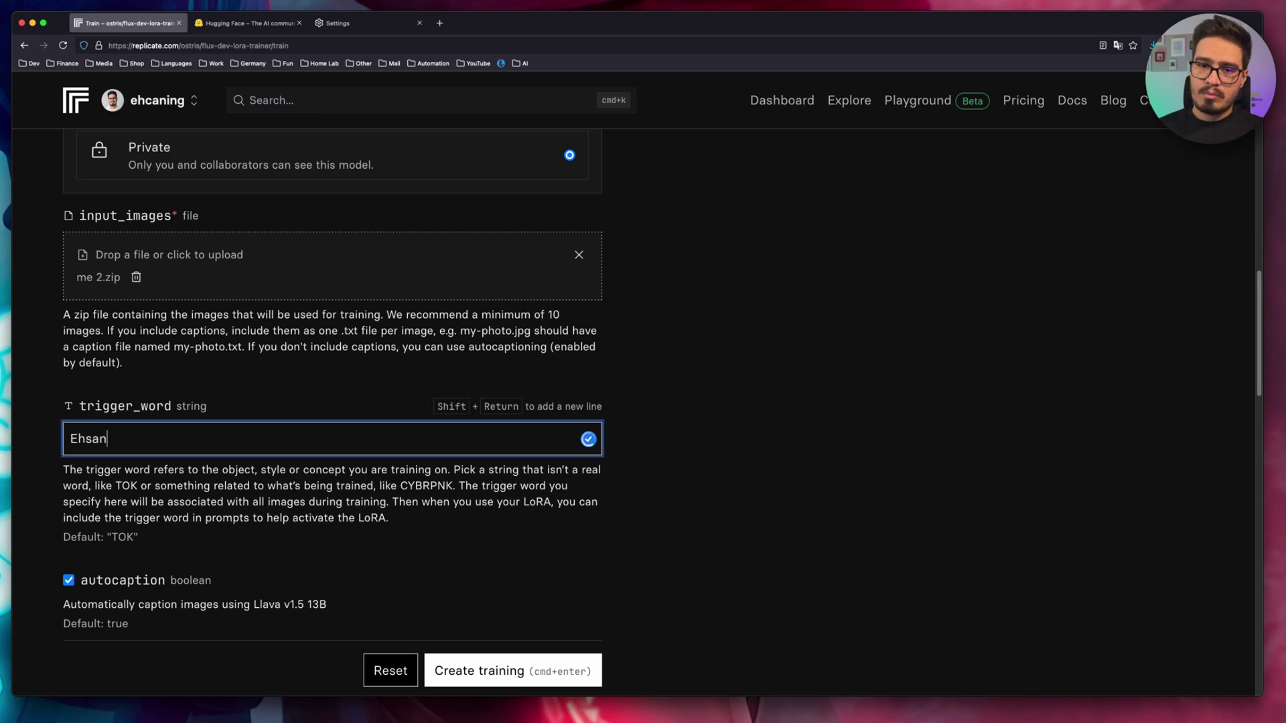
{"action": "scroll", "coordinate": [132, 360], "scroll_direction": "down", "scroll_amount": 10}
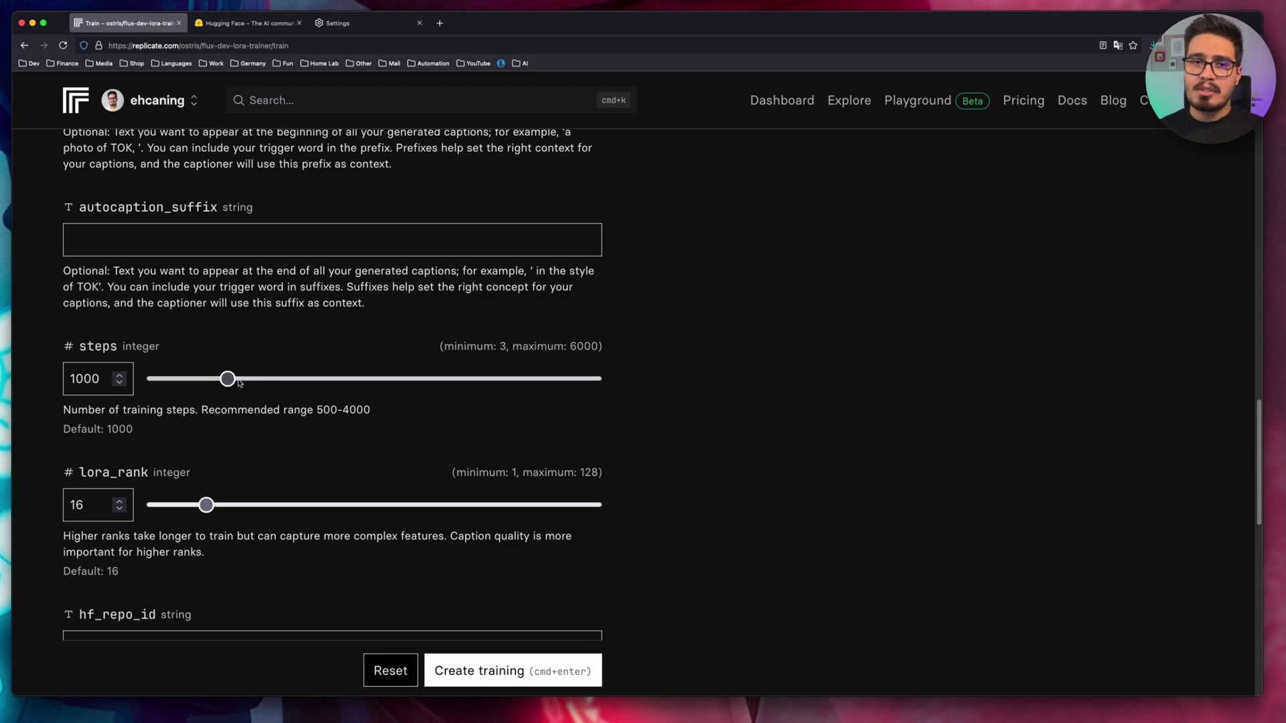
{"action": "left_click_drag", "start_coordinate": [103, 378], "coordinate": [74, 377]}
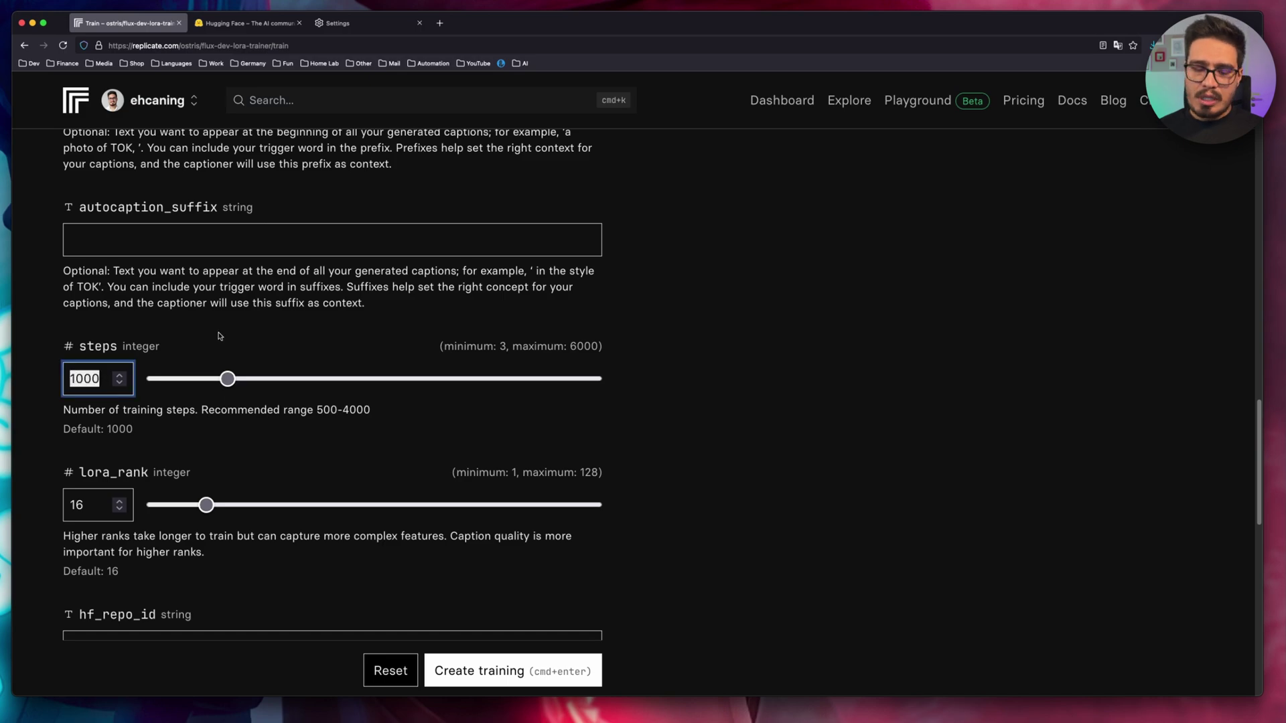
{"action": "type", "text": "2500"}
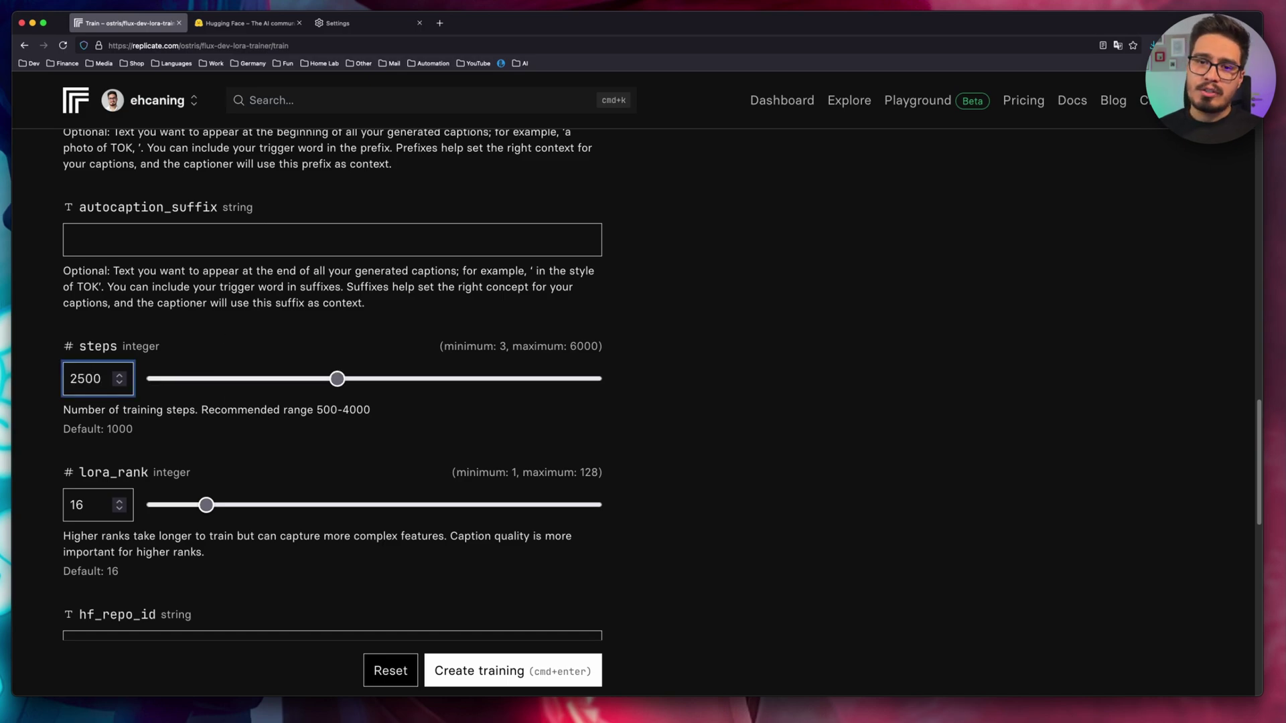
{"action": "left_click", "coordinate": [220, 353]}
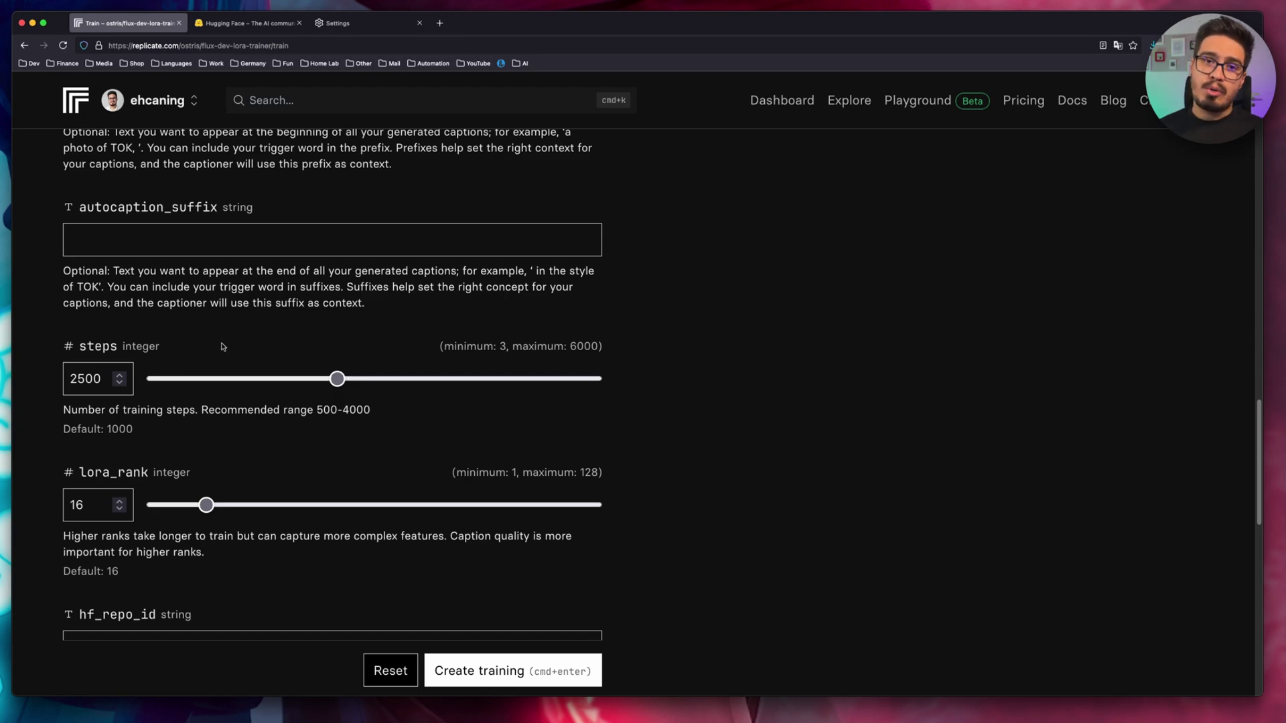
{"action": "scroll", "coordinate": [223, 345], "scroll_direction": "down", "scroll_amount": 4}
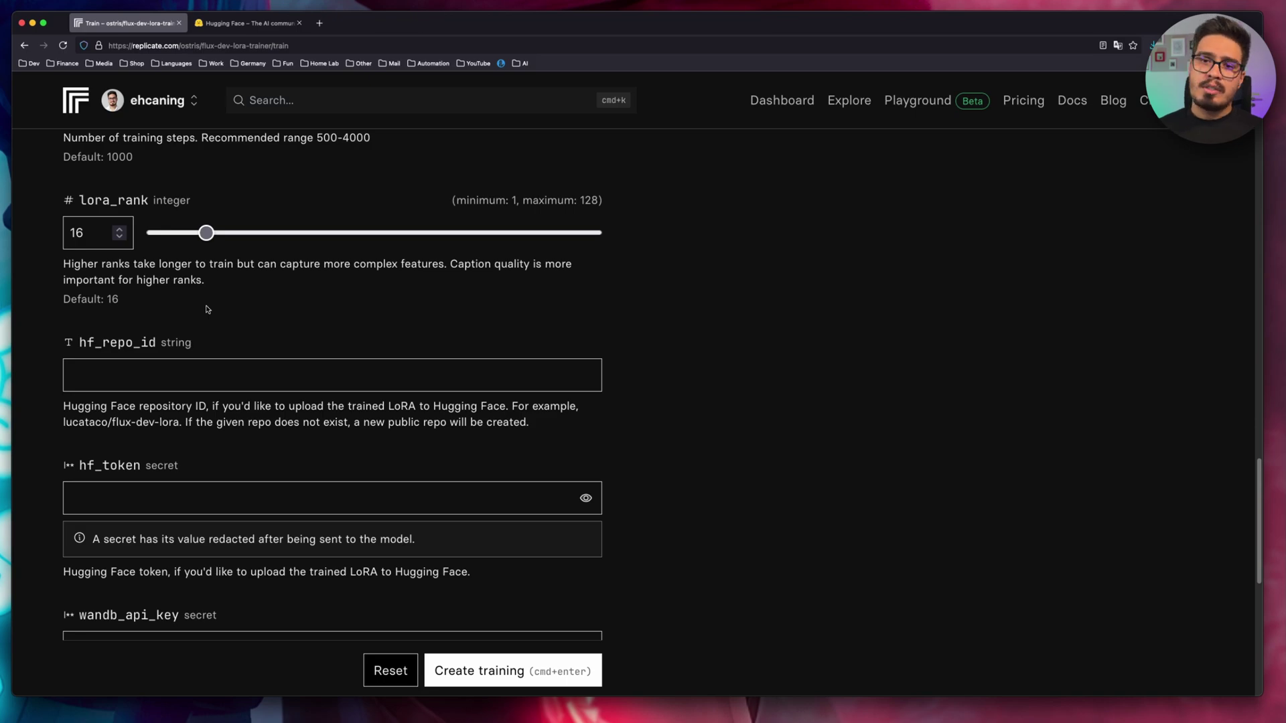
- Log in to Hugging Face, create a write access token named 'replicate 2', and copy it
{"action": "left_click", "coordinate": [249, 30]}
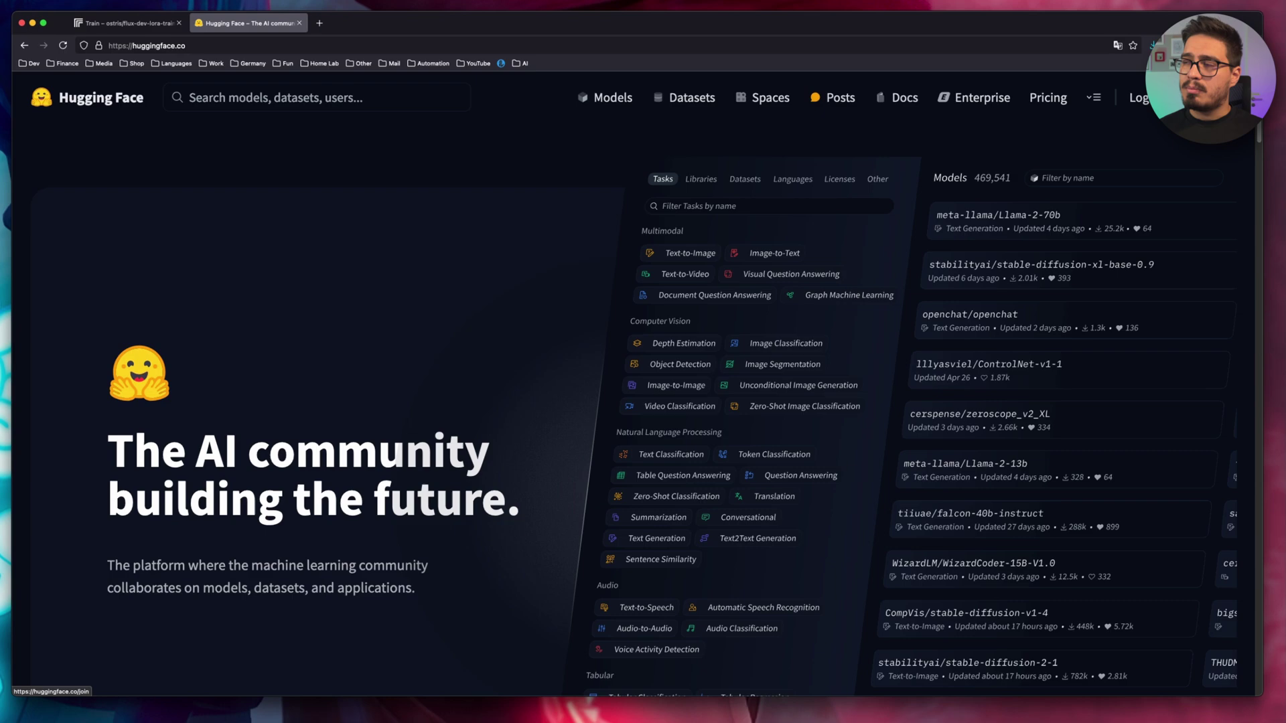
{"action": "left_click", "coordinate": [1140, 99]}
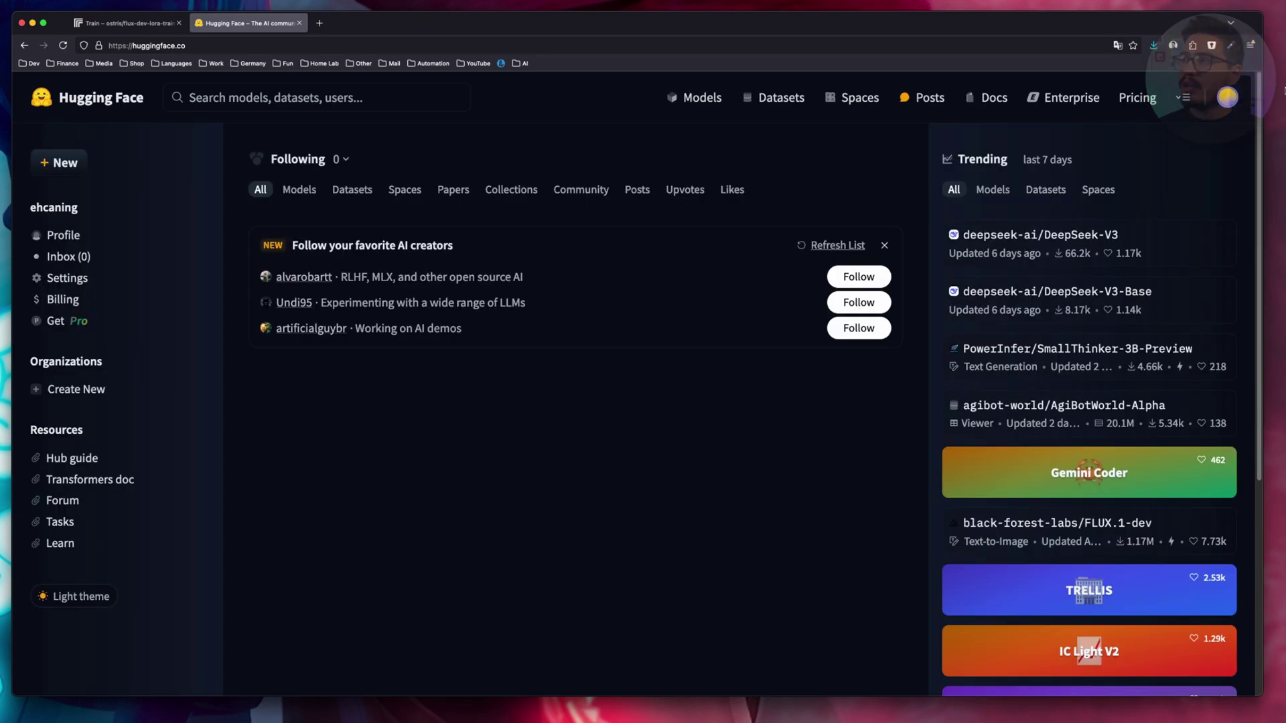
{"action": "left_click", "coordinate": [1226, 99]}
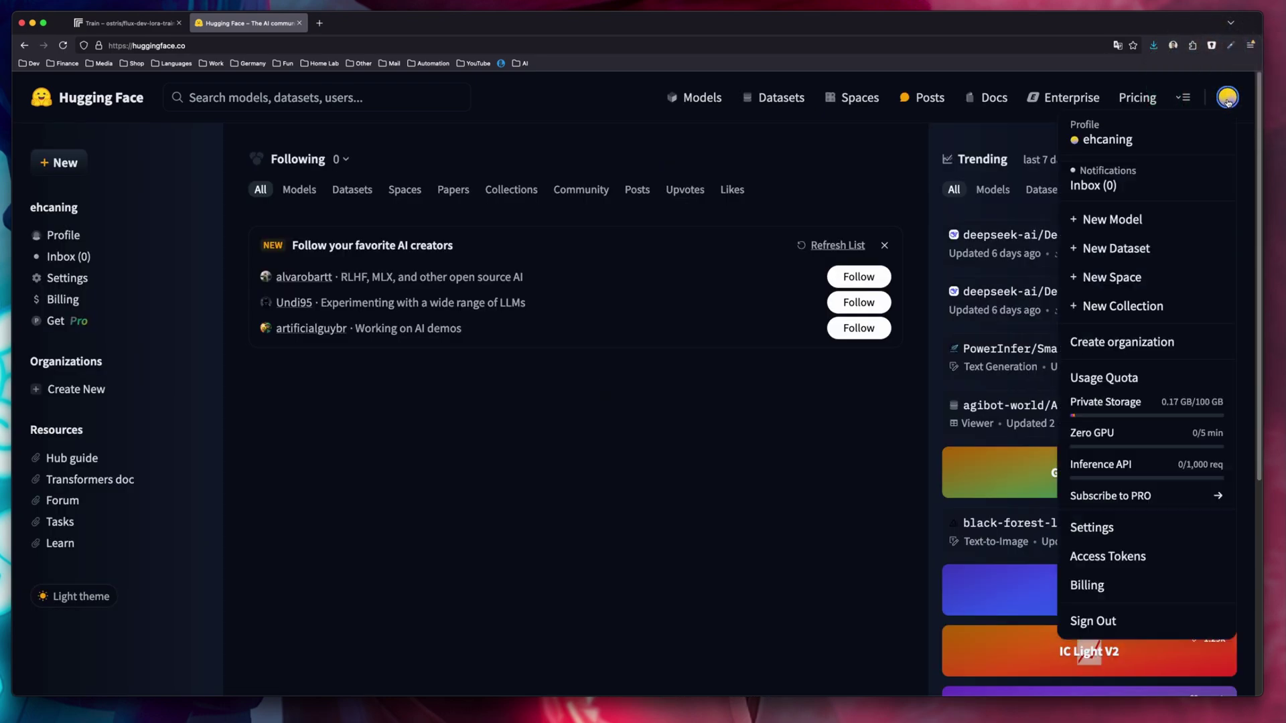
{"action": "left_click", "coordinate": [1119, 558]}
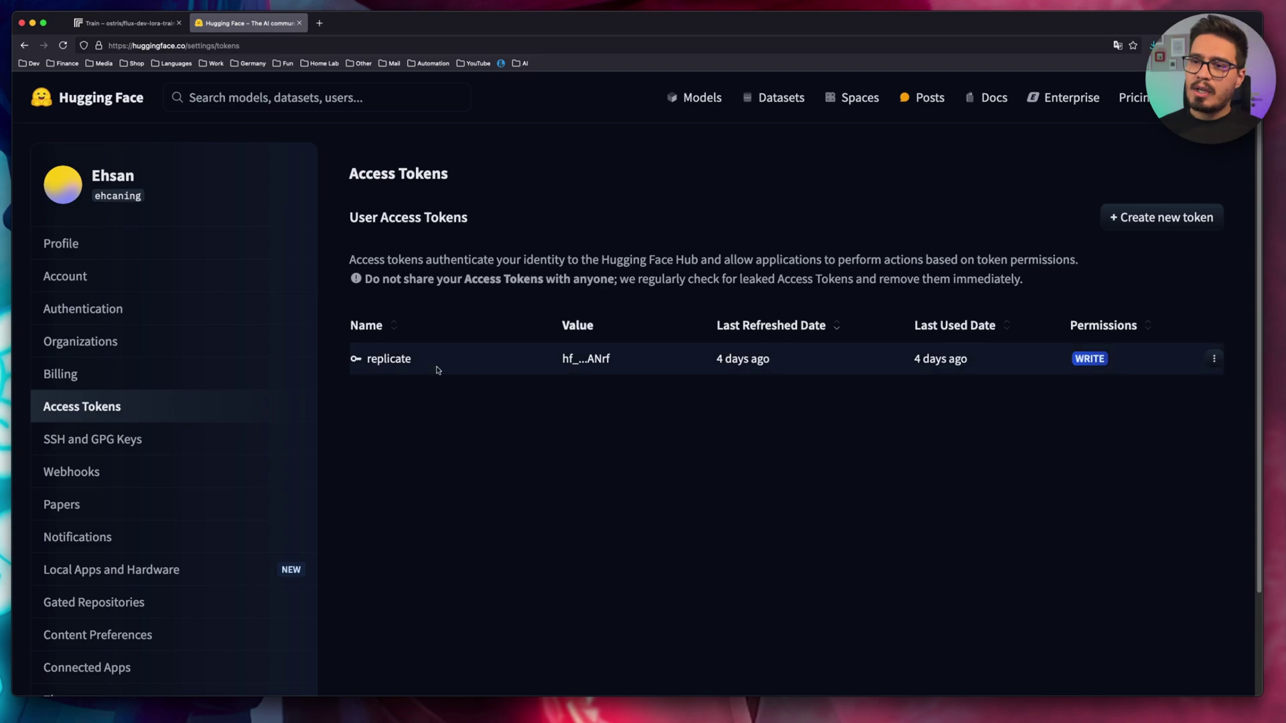
{"action": "left_click", "coordinate": [1175, 223]}
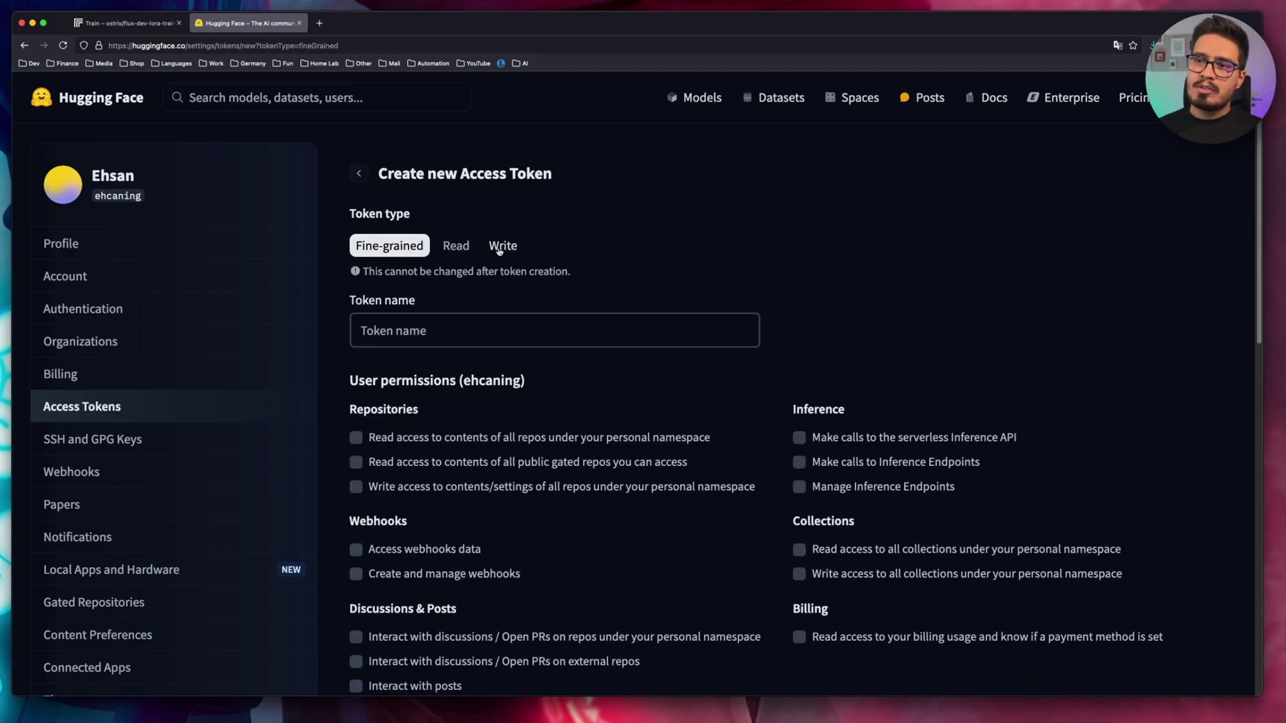
{"action": "left_click", "coordinate": [499, 247]}
{"action": "left_click", "coordinate": [449, 335]}
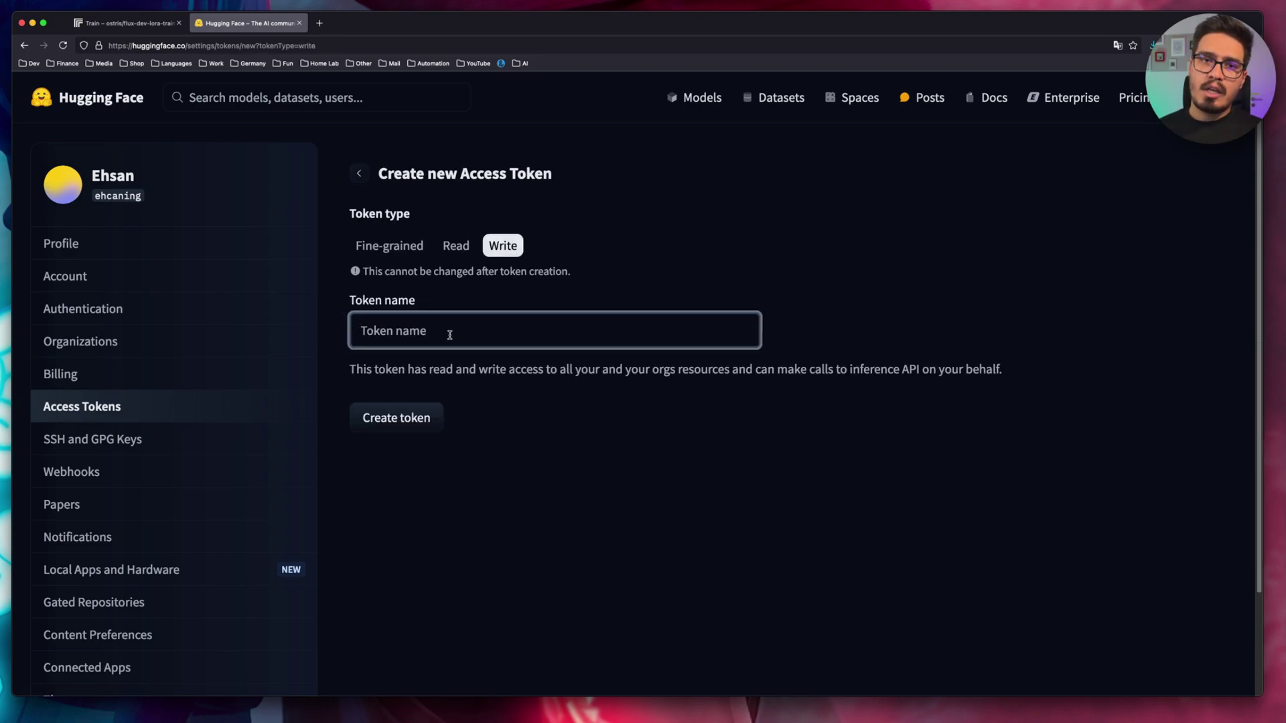
{"action": "type", "text": "replicate 2"}
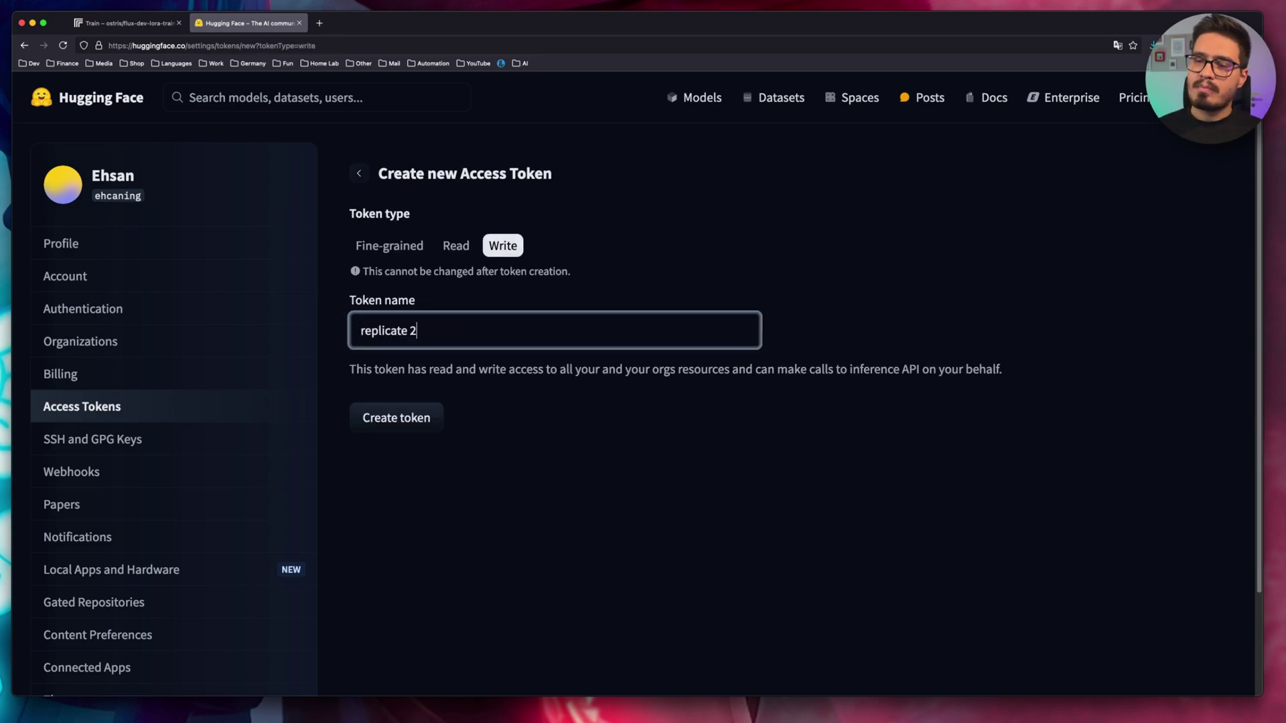
{"action": "left_click", "coordinate": [425, 419]}
{"action": "left_click", "coordinate": [822, 306]}
- Paste the copied token into the hf_token field of the Replicate training form
{"action": "left_click", "coordinate": [127, 23]}
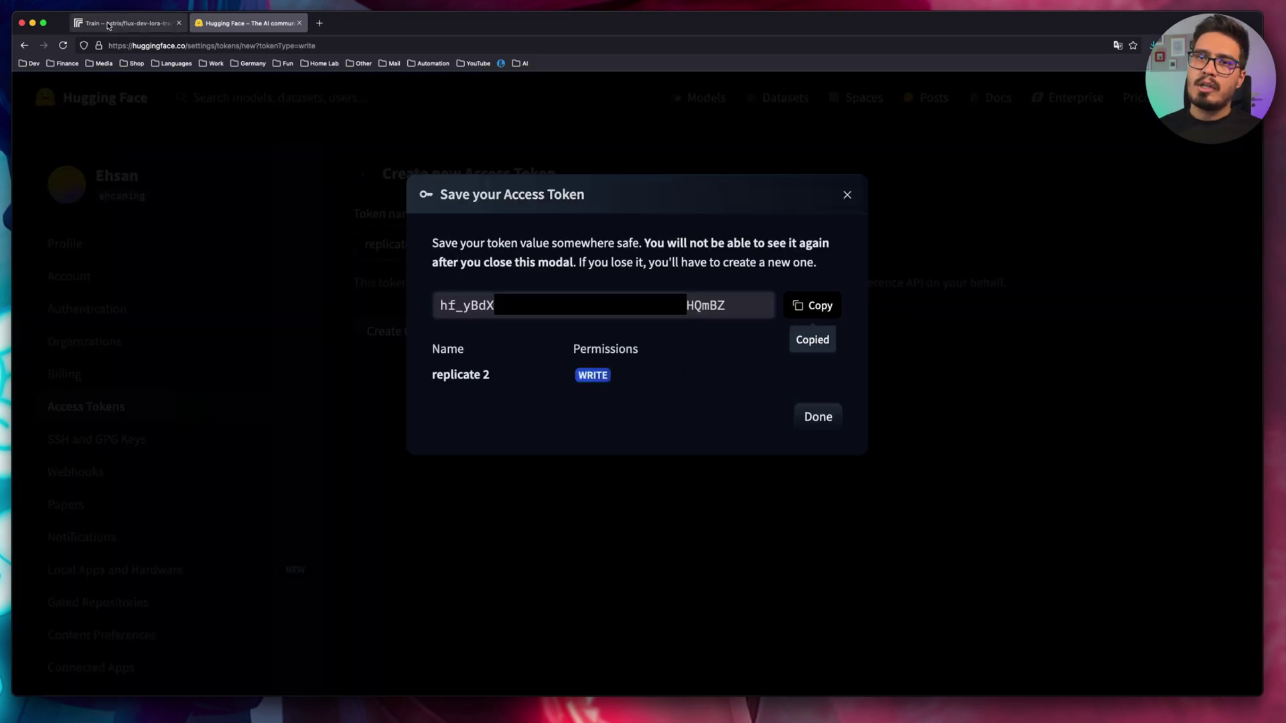
{"action": "scroll", "coordinate": [169, 496], "scroll_direction": "down", "scroll_amount": 1}
{"action": "left_click", "coordinate": [173, 473]}
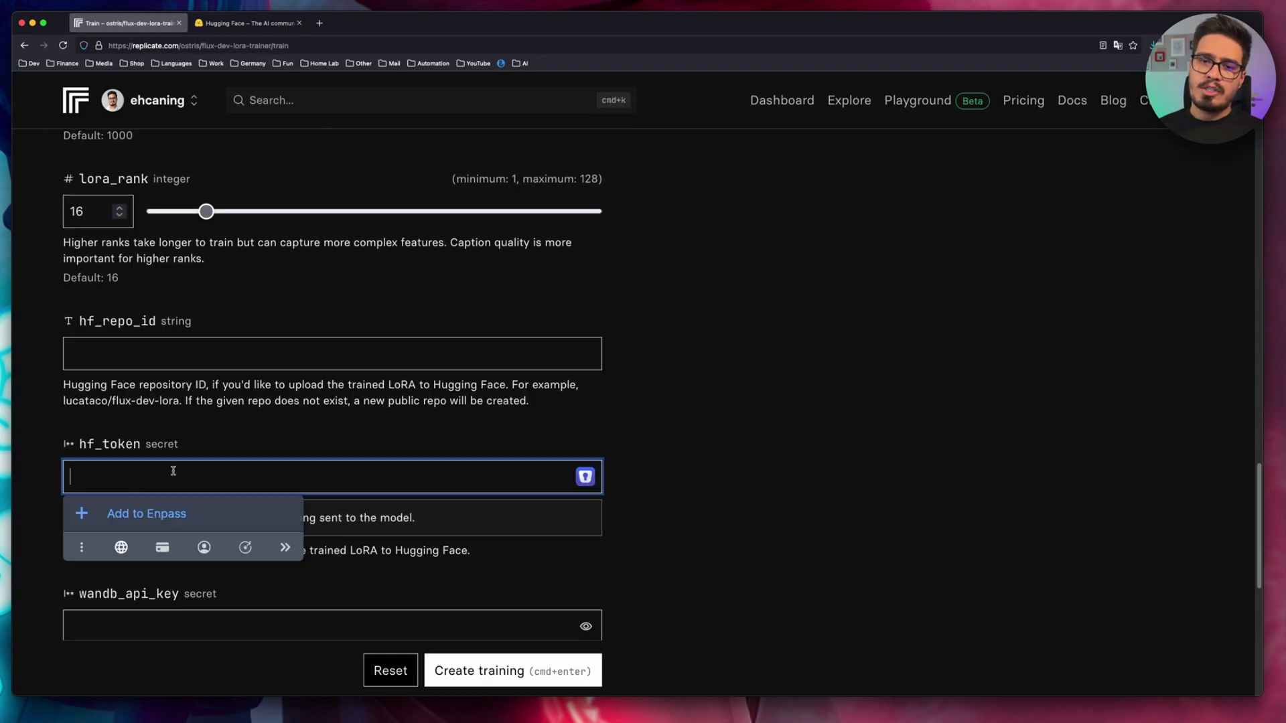
{"action": "key", "text": "super+v"}
{"action": "left_click", "coordinate": [237, 25]}
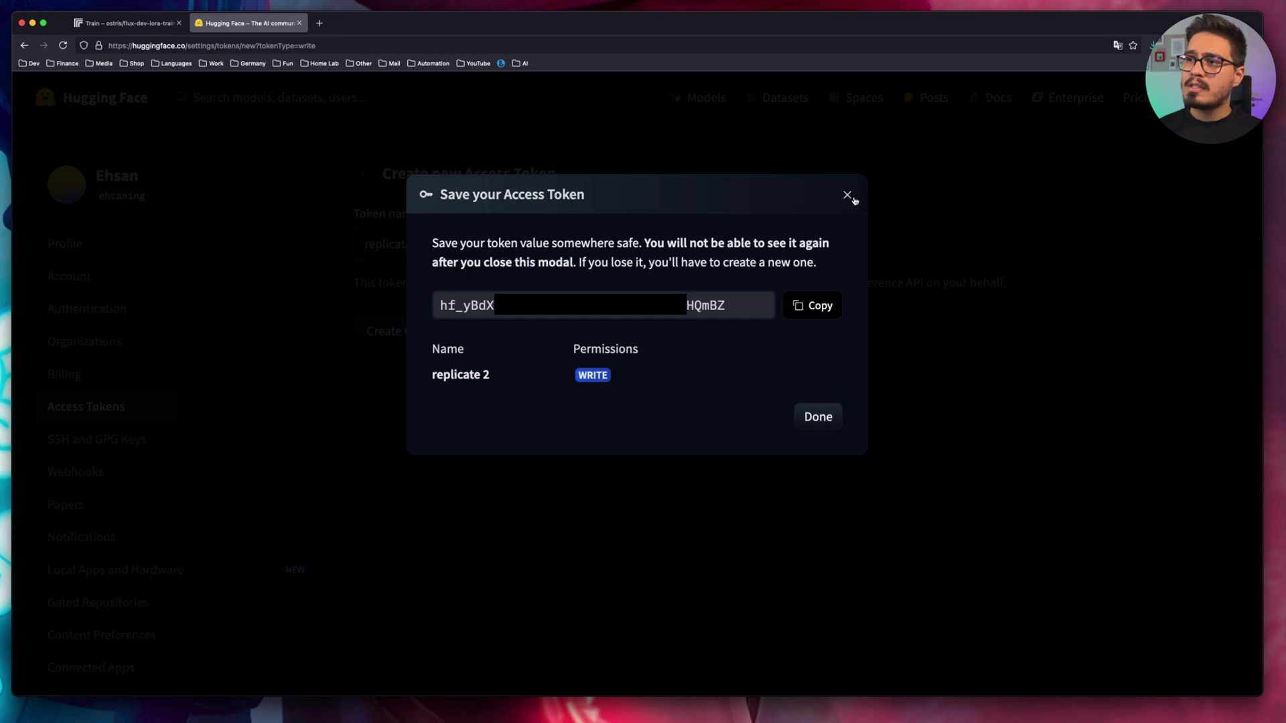
- Dismiss the token dialog, create a private Hugging Face repo 'me', and copy its ID
{"action": "left_click", "coordinate": [848, 195]}
{"action": "left_click", "coordinate": [1225, 100]}
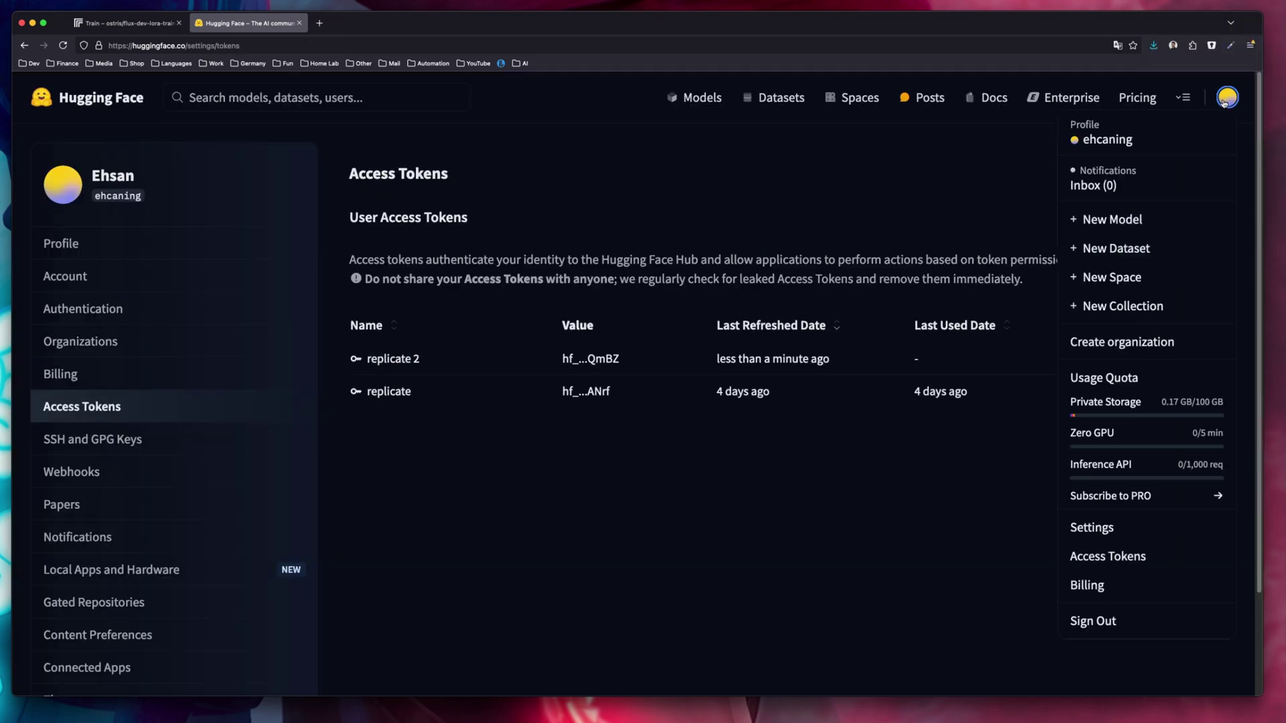
{"action": "left_click", "coordinate": [1127, 219]}
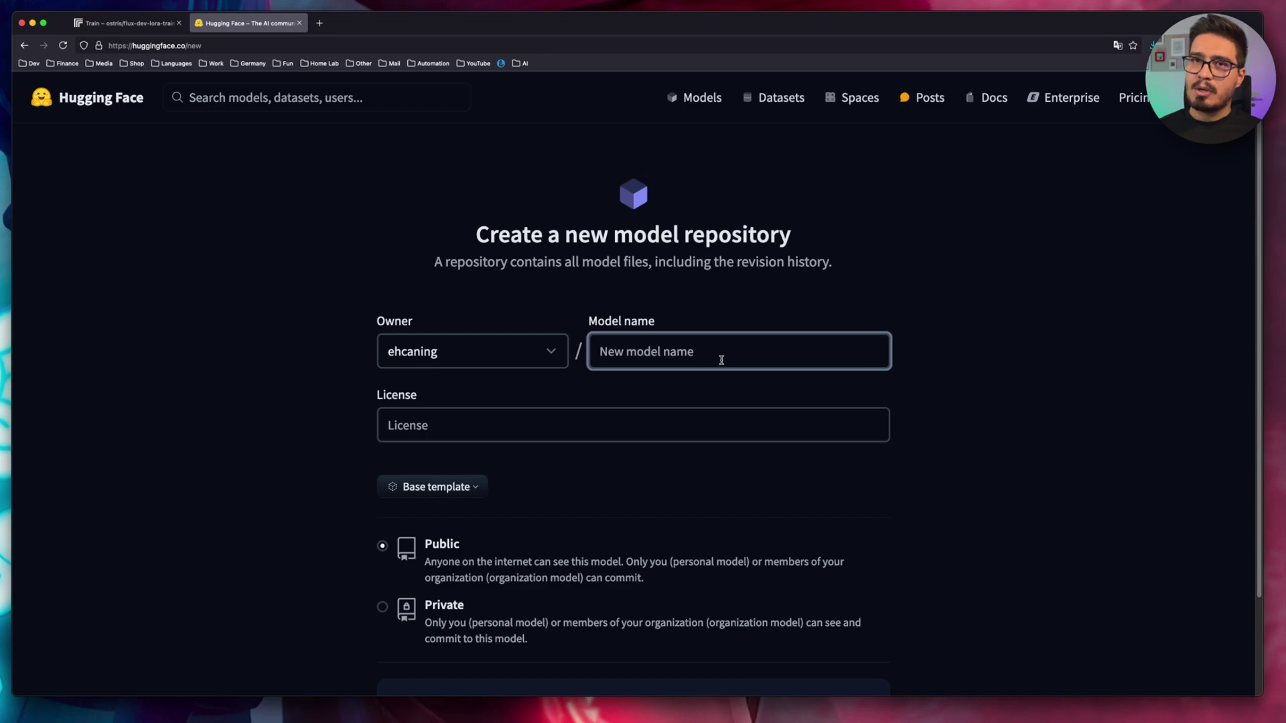
{"action": "type", "text": "me"}
{"action": "scroll", "coordinate": [571, 364], "scroll_direction": "down", "scroll_amount": 1}
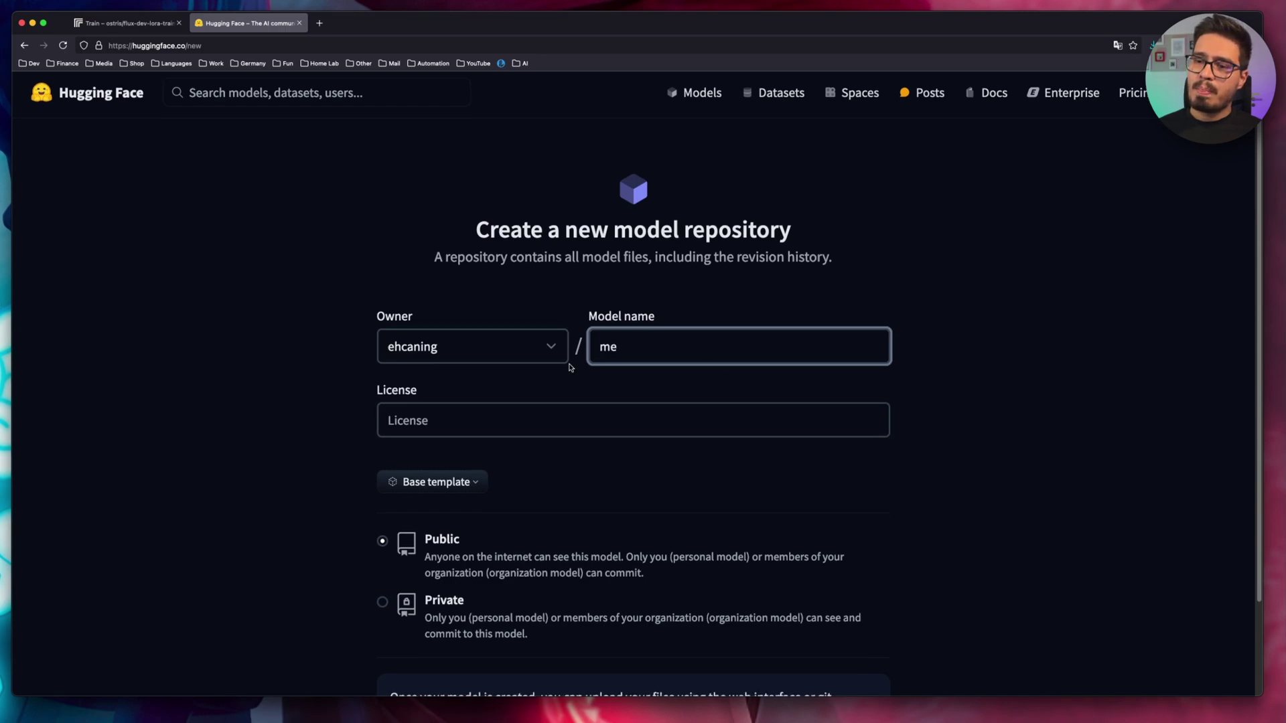
{"action": "left_click", "coordinate": [382, 555]}
{"action": "scroll", "coordinate": [539, 425], "scroll_direction": "down", "scroll_amount": 1}
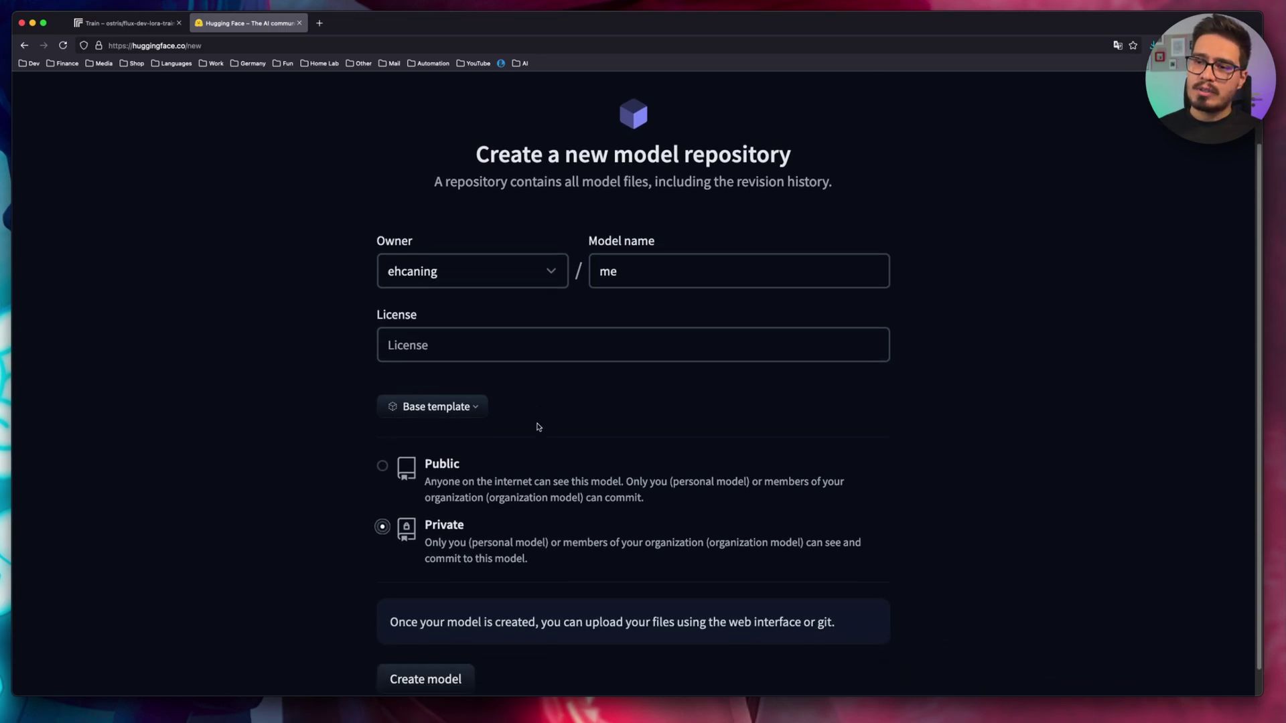
{"action": "key", "text": "Return"}
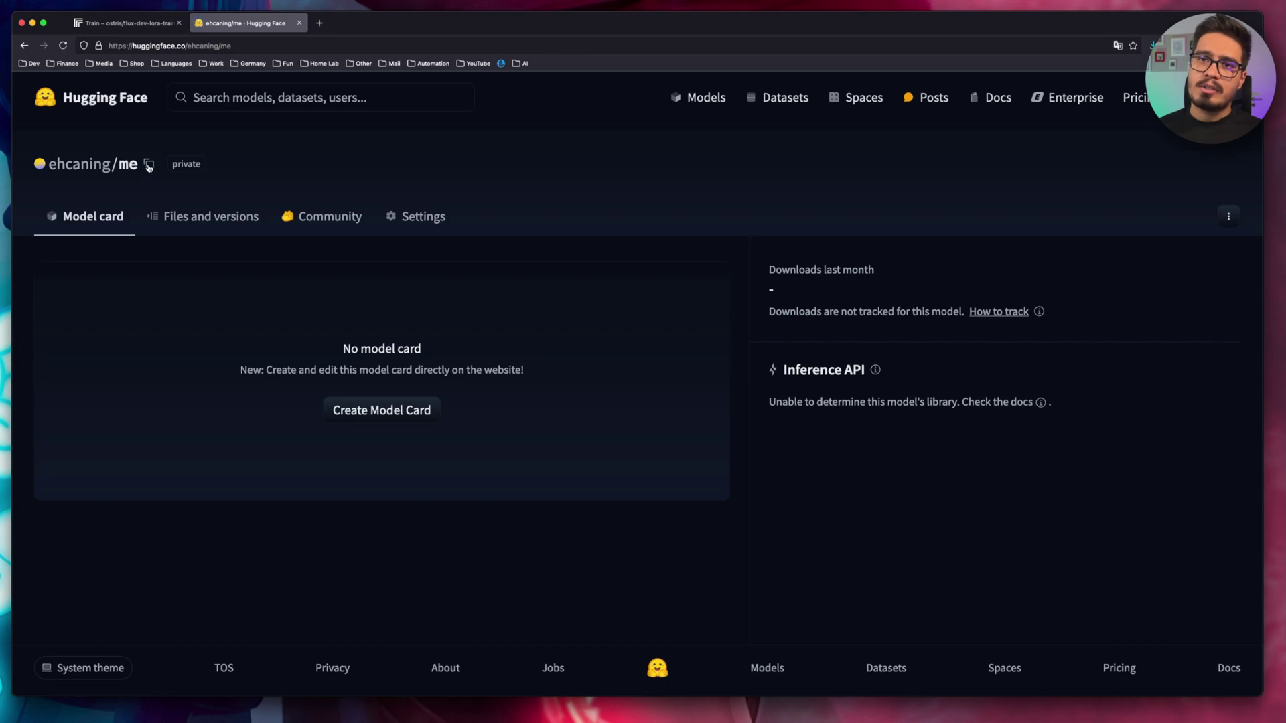
{"action": "left_click", "coordinate": [149, 164]}
- Paste the copied repository ID into hf_repo_id on the Replicate training form
{"action": "left_click", "coordinate": [124, 22]}
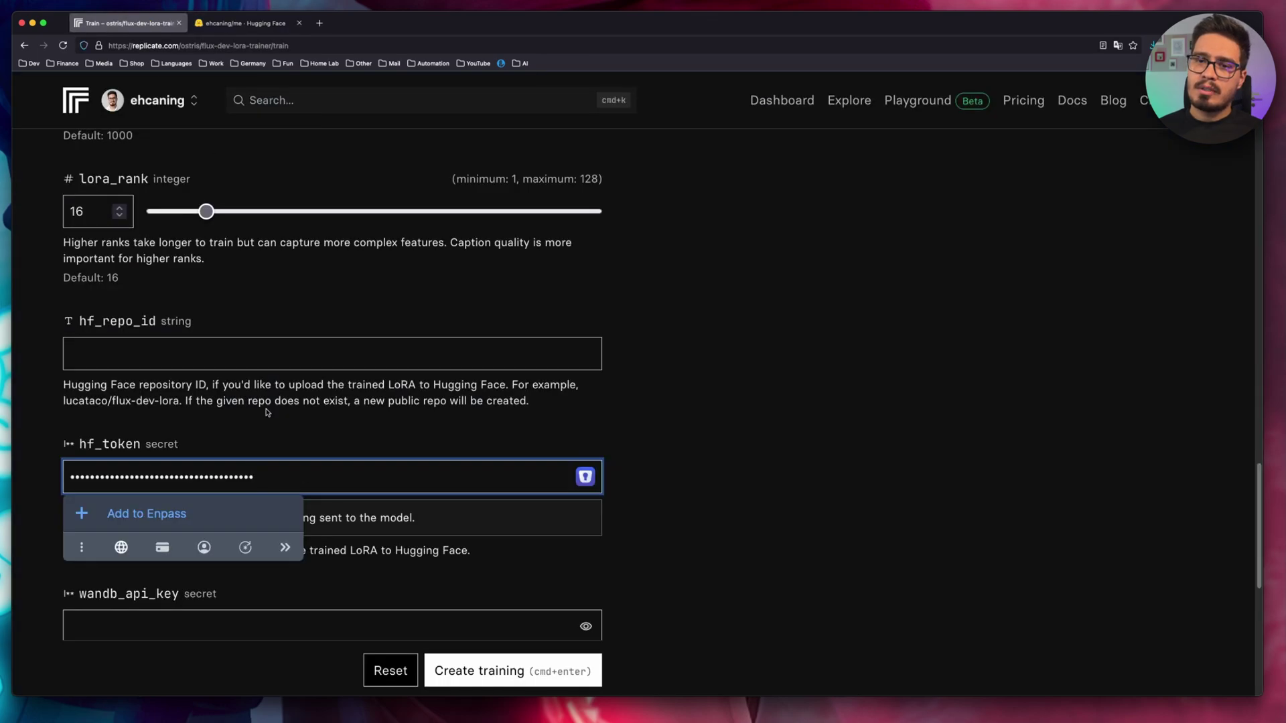
{"action": "left_click", "coordinate": [177, 347]}
{"action": "key", "text": "super+v"}
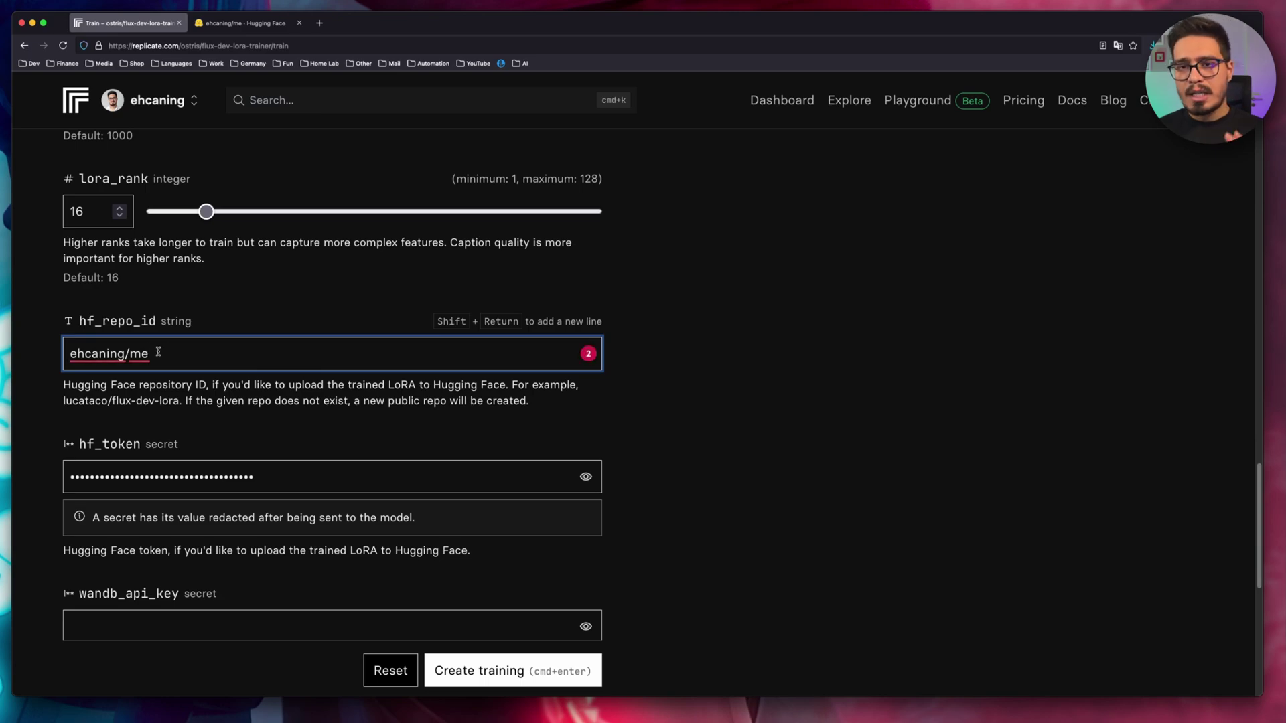
{"action": "left_click", "coordinate": [212, 325]}
- Start the LoRA training and return to the Replicate dashboard once it finishes
{"action": "scroll", "coordinate": [212, 325], "scroll_direction": "down", "scroll_amount": 7}
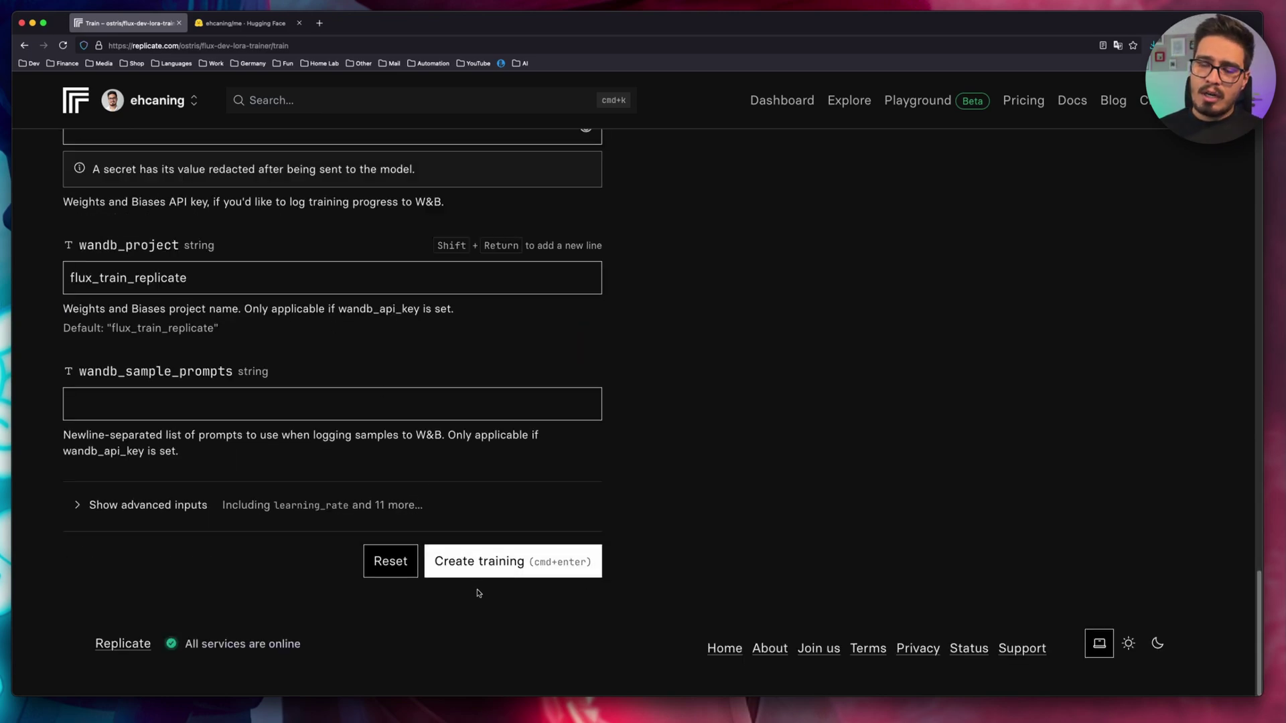
{"action": "left_click", "coordinate": [497, 569]}
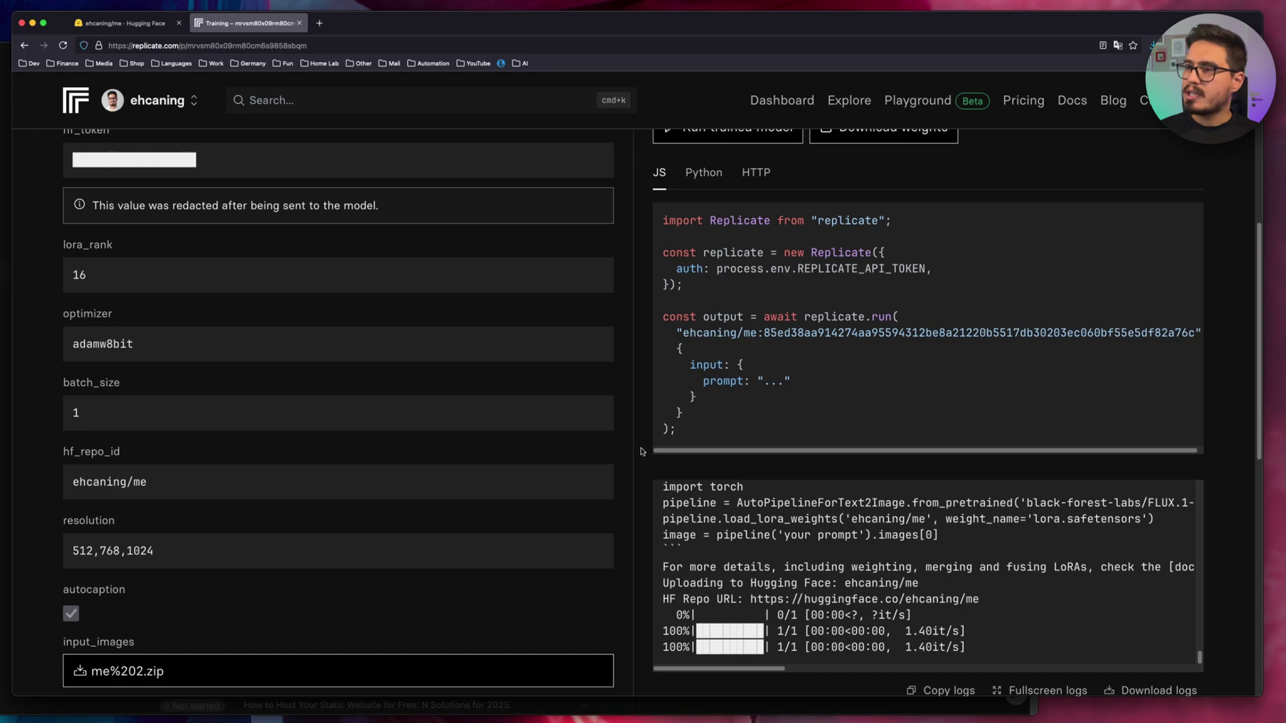
{"action": "scroll", "coordinate": [639, 452], "scroll_direction": "down", "scroll_amount": 1}
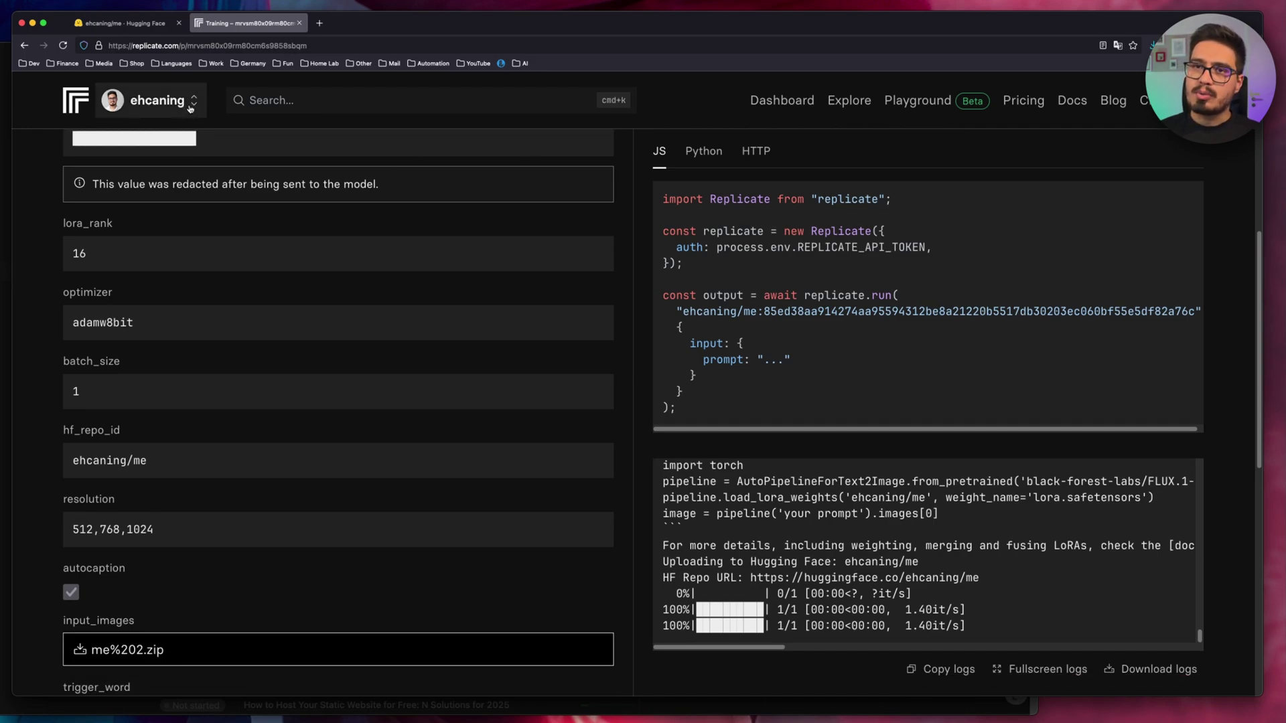
{"action": "left_click", "coordinate": [75, 100]}
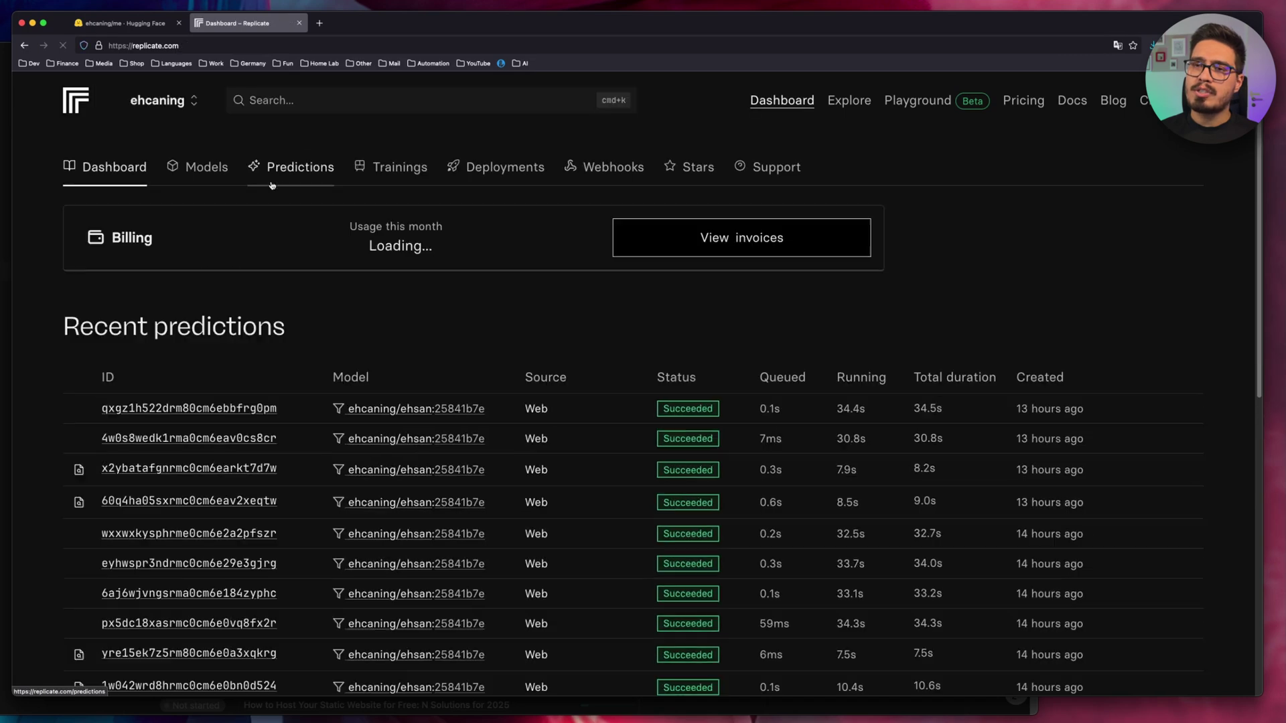
- Open the trained 'me' model from the Models list
{"action": "left_click", "coordinate": [200, 166]}
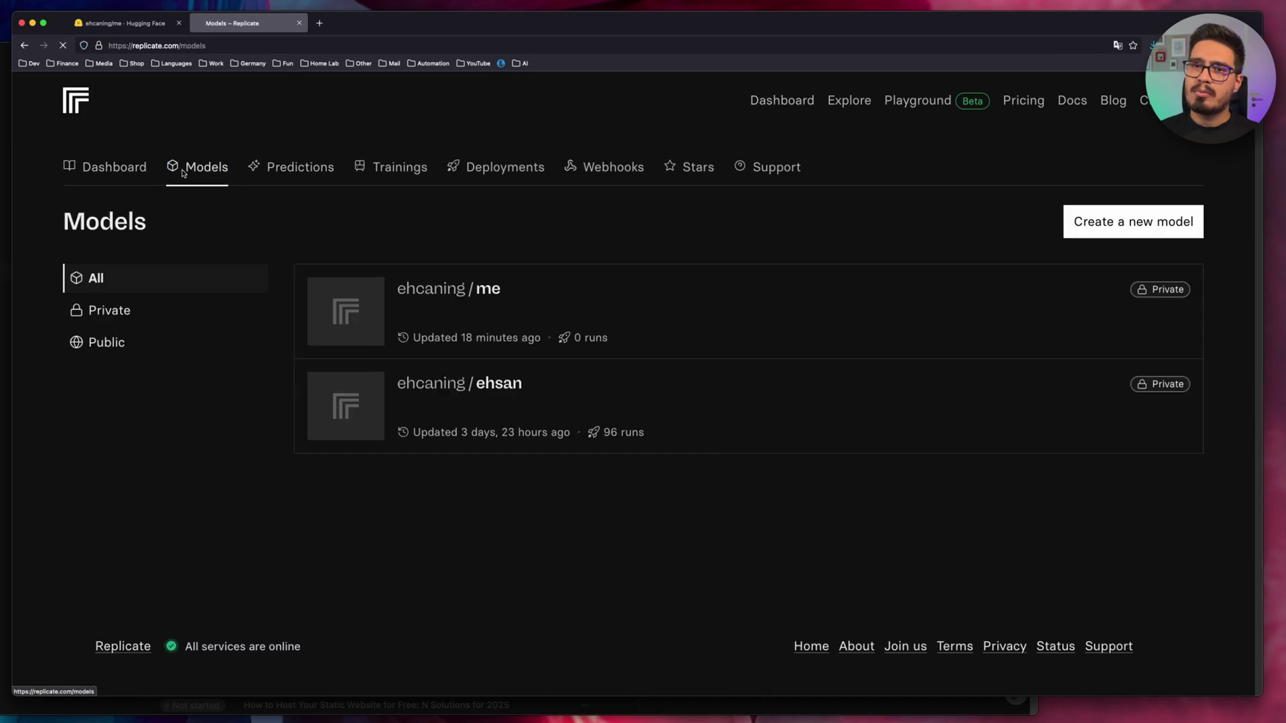
{"action": "left_click", "coordinate": [482, 293]}
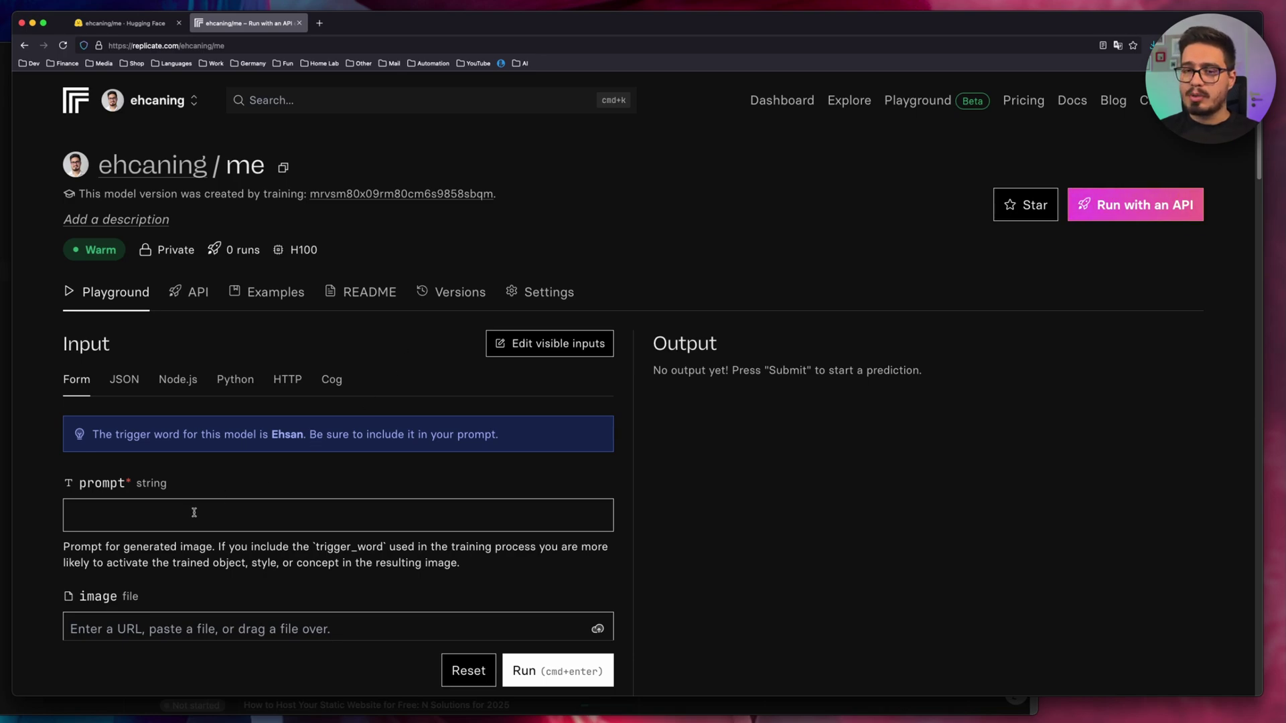
{"action": "scroll", "coordinate": [194, 510], "scroll_direction": "down", "scroll_amount": 1}
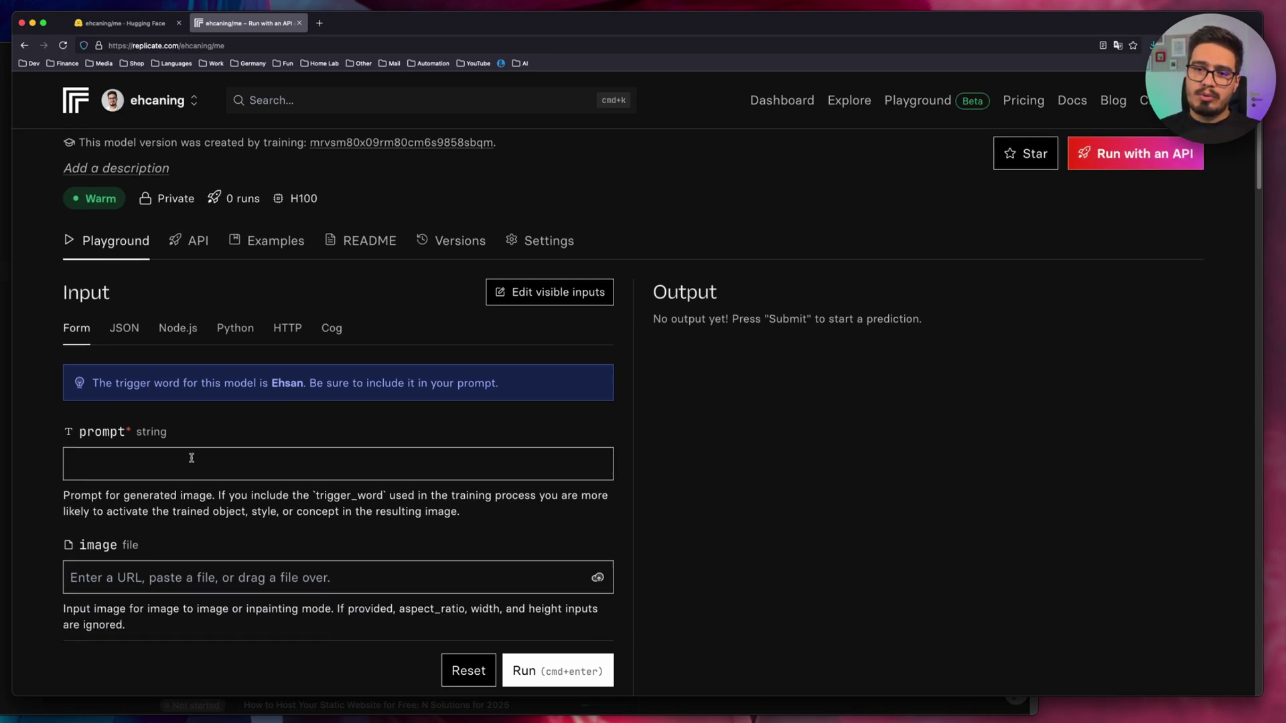
- Write the headshot prompt with the trigger word: black suit, white shirt, light background, smiling
{"action": "left_click", "coordinate": [193, 458]}
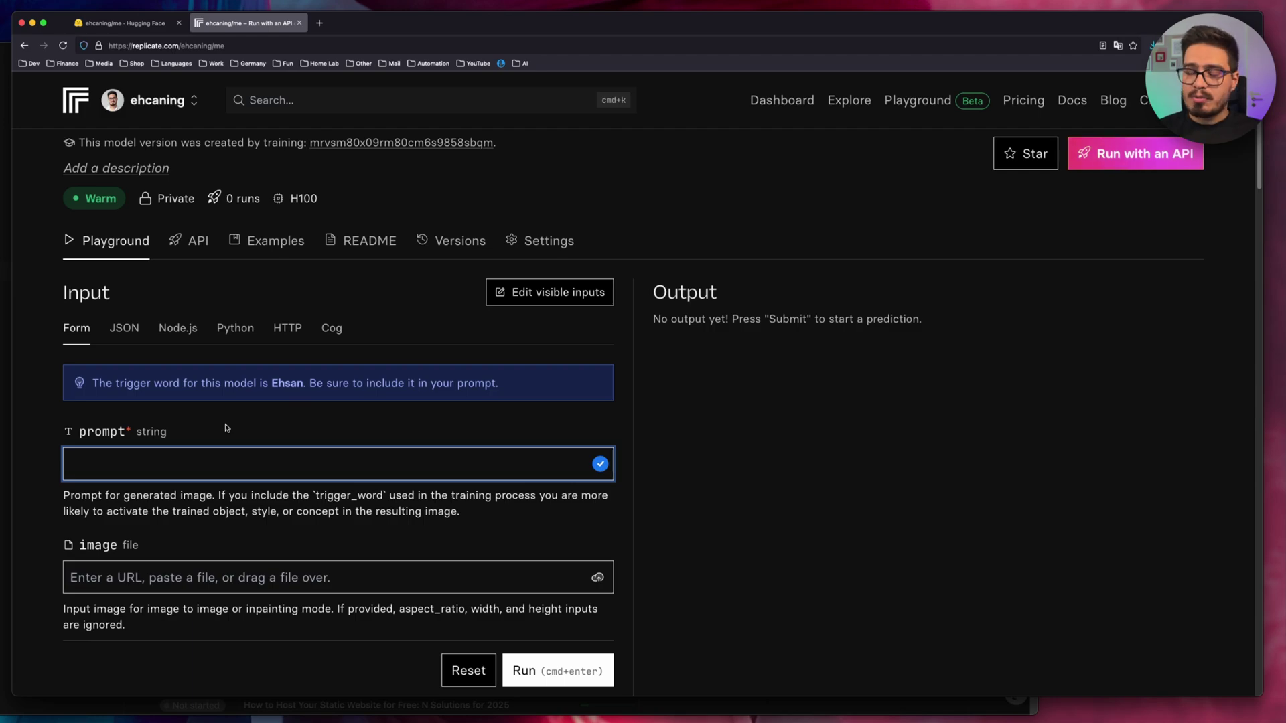
{"action": "key", "text": "super+v"}
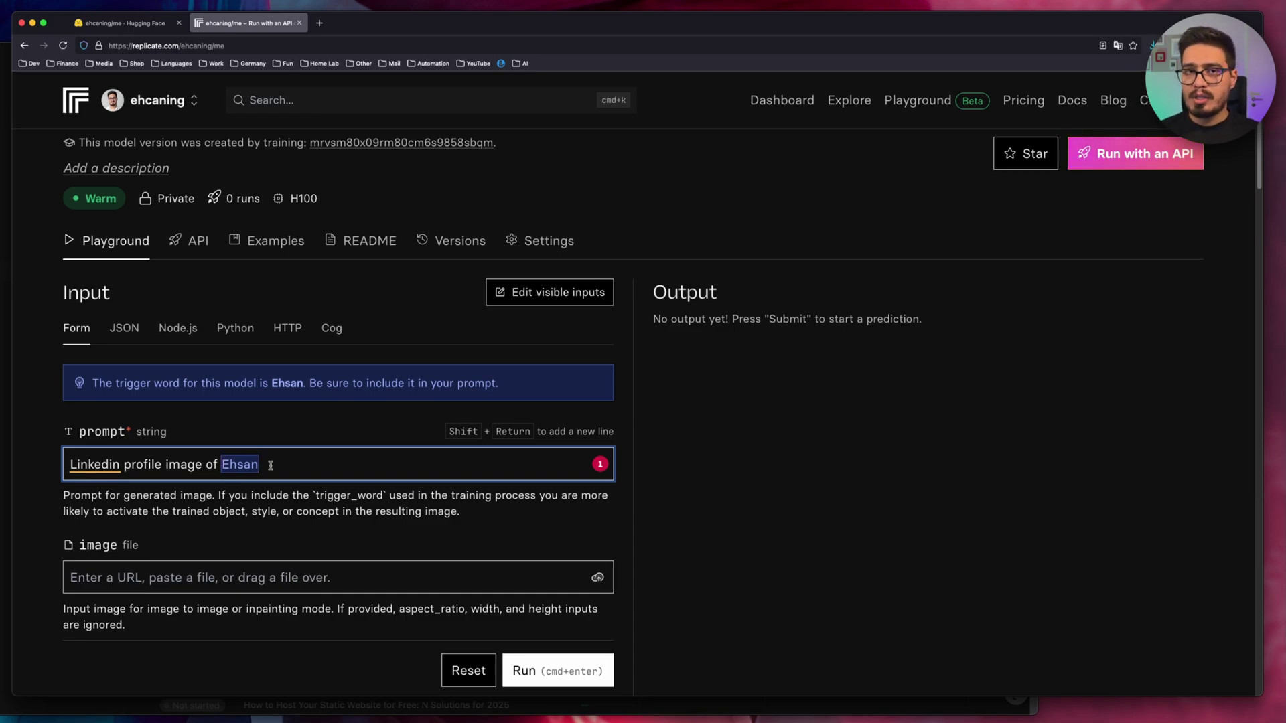
{"action": "type", "text": "."}
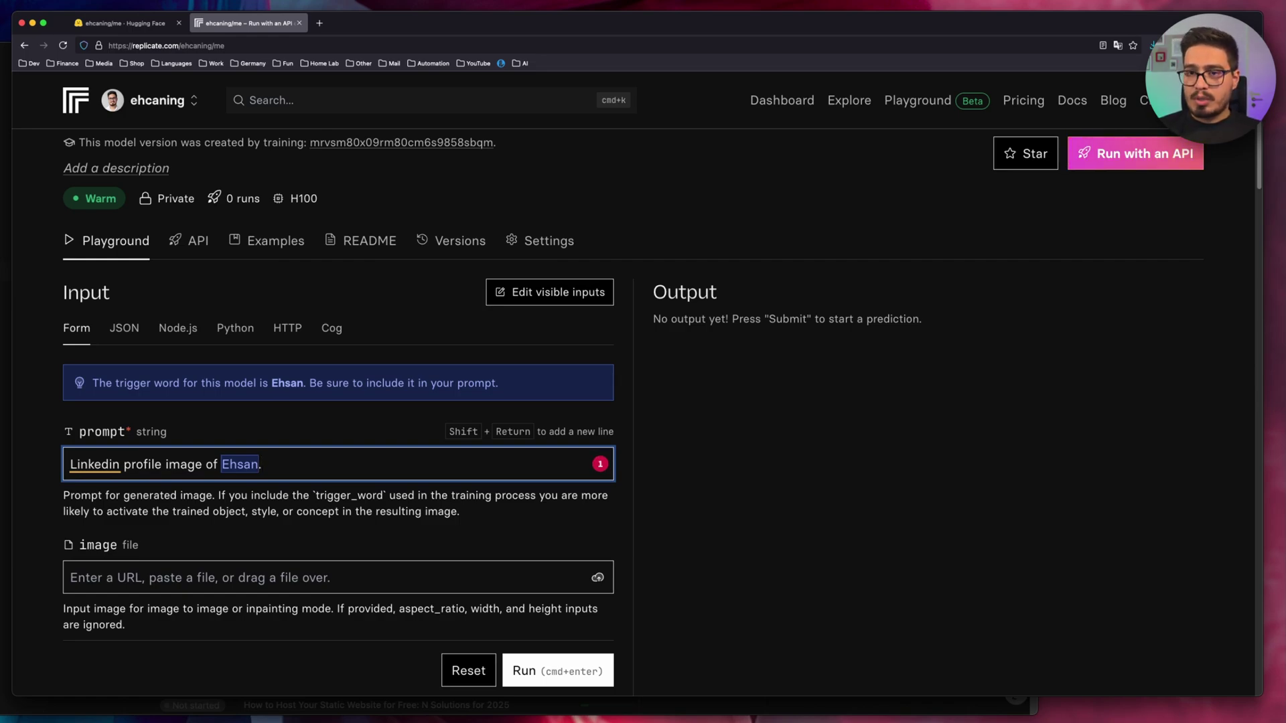
{"action": "type", "text": " He sh"}
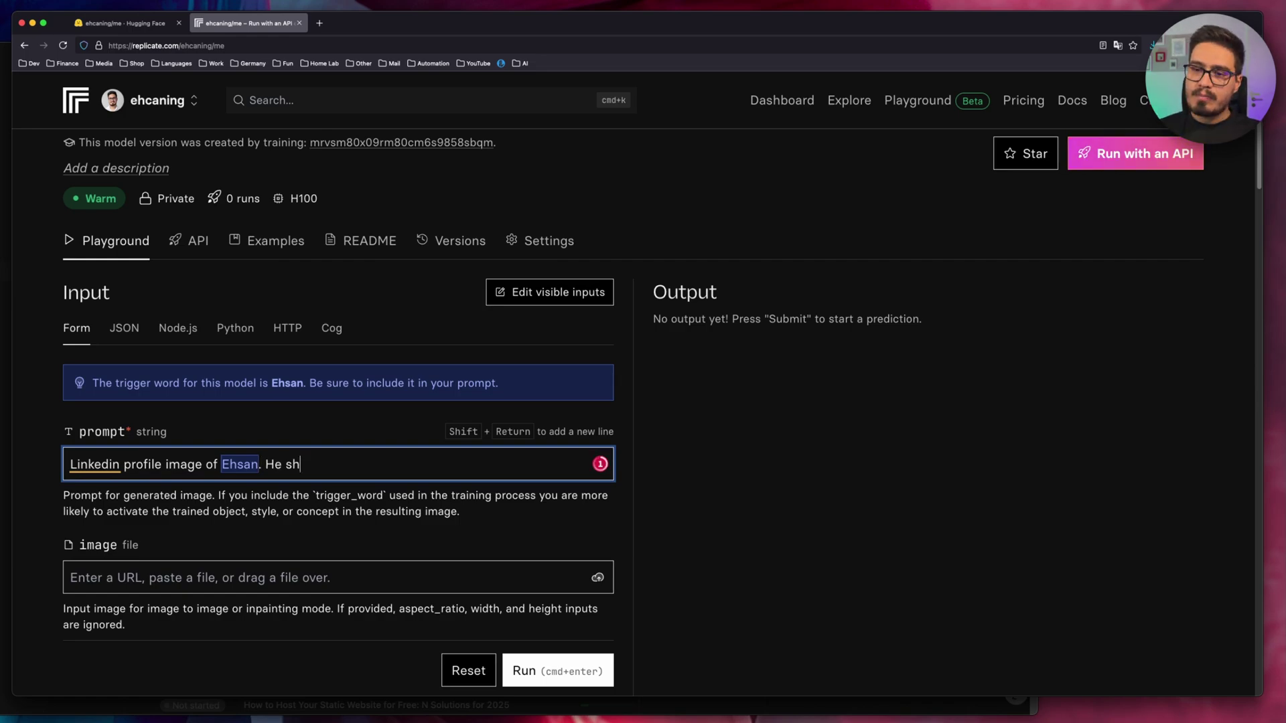
{"action": "type", "text": "ould be wearing a black suite with a white shirt. The background is light, the shot sho"}
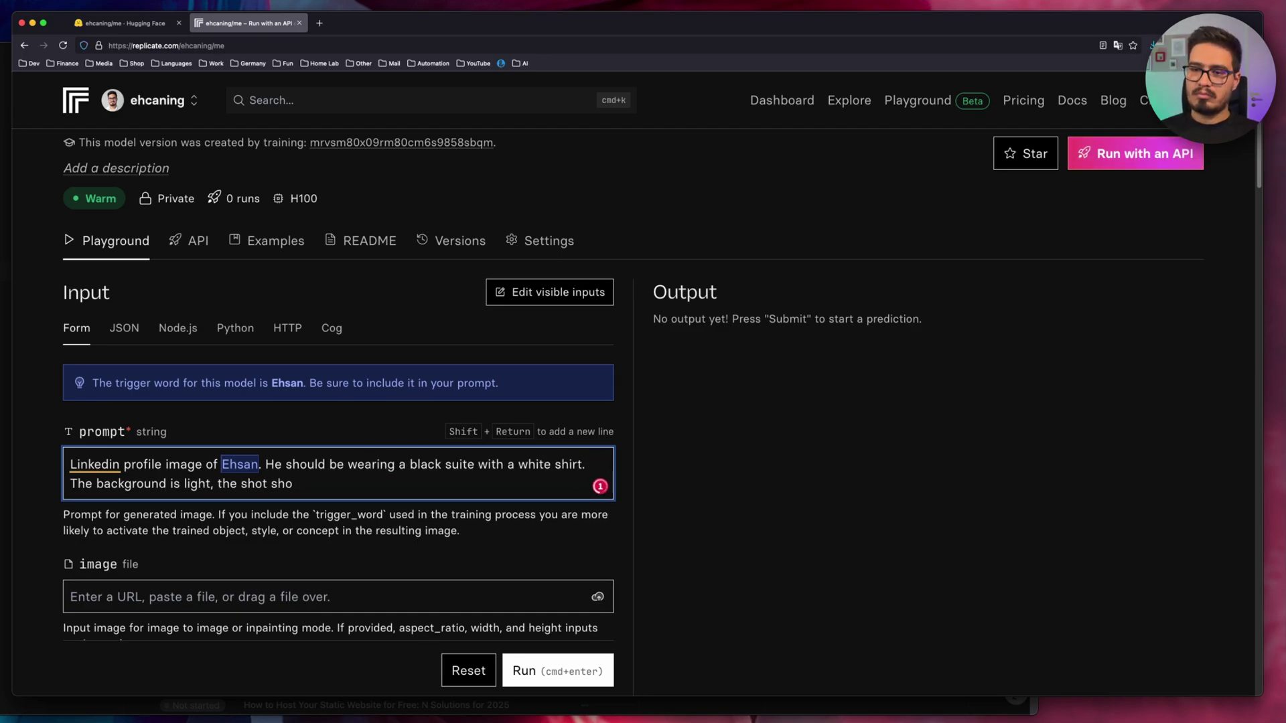
{"action": "key", "text": "BackSpace"}
{"action": "key", "text": "BackSpace"}
{"action": "key", "text": "BackSpace"}
{"action": "key", "text": "BackSpace"}
{"action": "key", "text": "BackSpace"}
{"action": "key", "text": "BackSpace"}
{"action": "key", "text": "BackSpace"}
{"action": "key", "text": "BackSpace"}
{"action": "key", "text": "BackSpace"}
{"action": "key", "text": "BackSpace"}
{"action": "key", "text": "BackSpace"}
{"action": "key", "text": "BackSpace"}
{"action": "key", "text": "BackSpace"}
{"action": "key", "text": "BackSpace"}
{"action": "type", "text": ". He is smiling."}
{"action": "scroll", "coordinate": [319, 446], "scroll_direction": "down", "scroll_amount": 2}
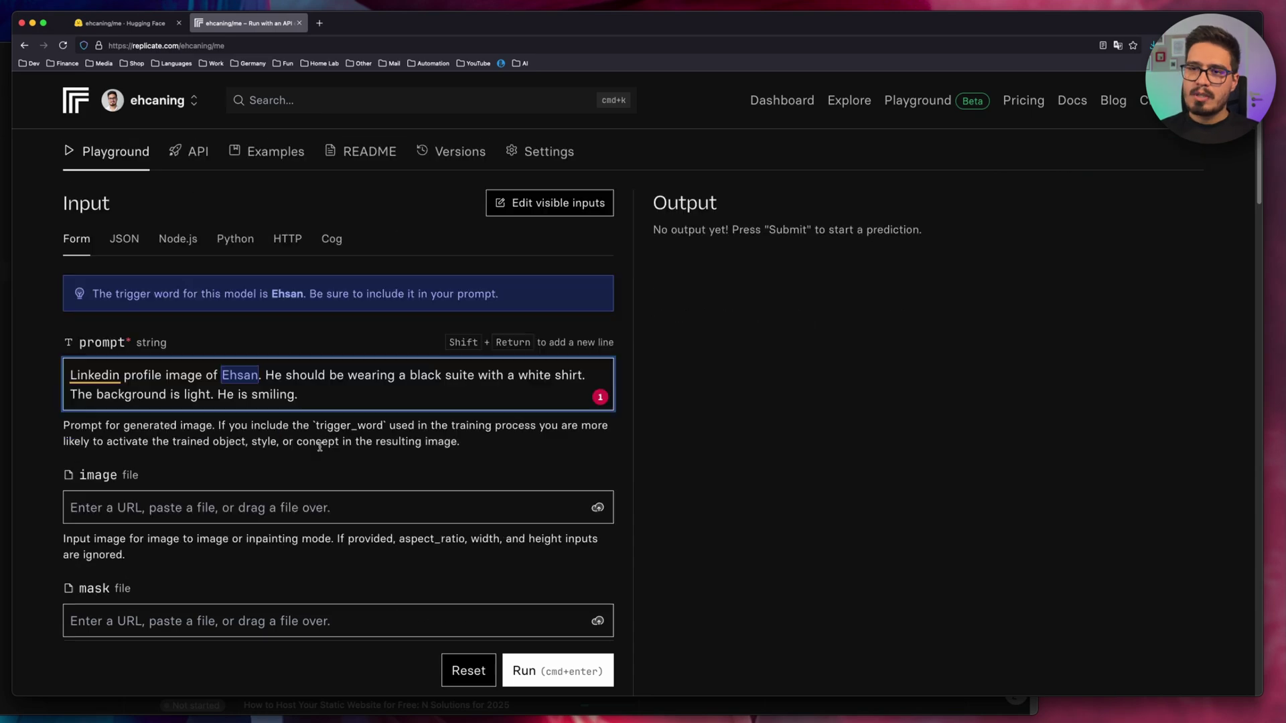
{"action": "scroll", "coordinate": [319, 446], "scroll_direction": "up", "scroll_amount": 2}
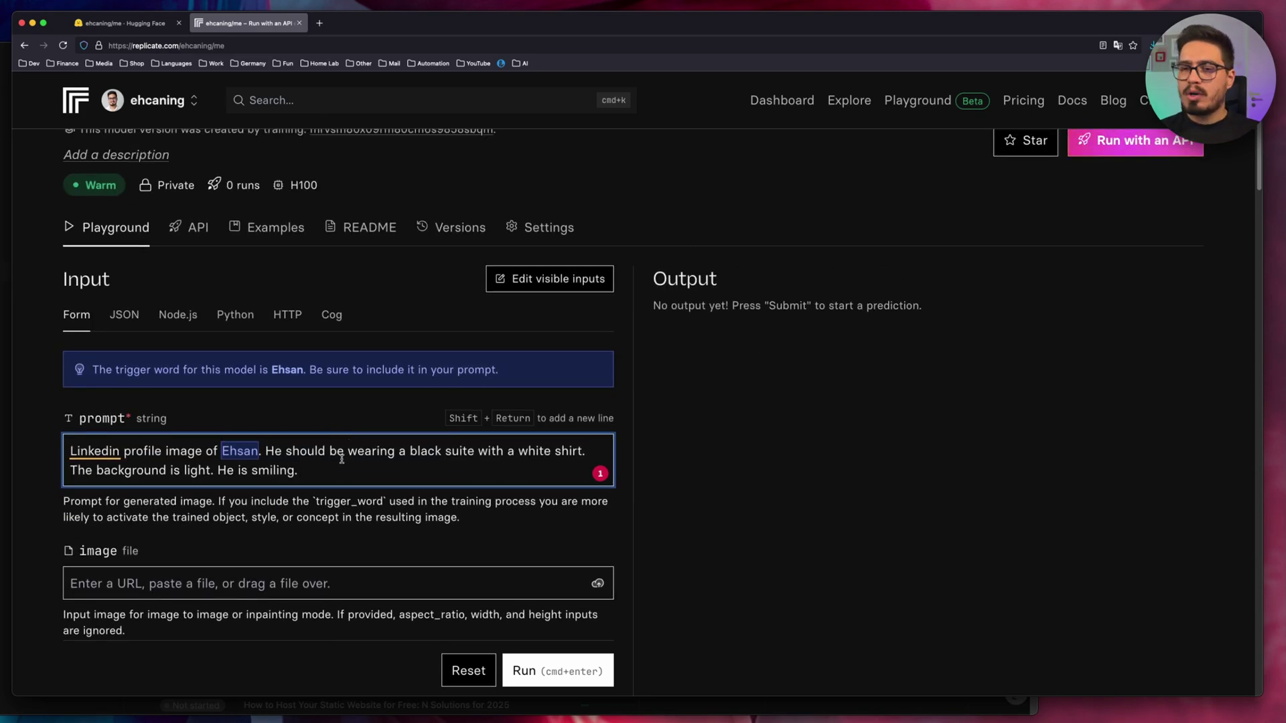
- Set num_outputs to 2 and output_quality to 100, then run the headshot generation
{"action": "scroll", "coordinate": [326, 423], "scroll_direction": "down", "scroll_amount": 10}
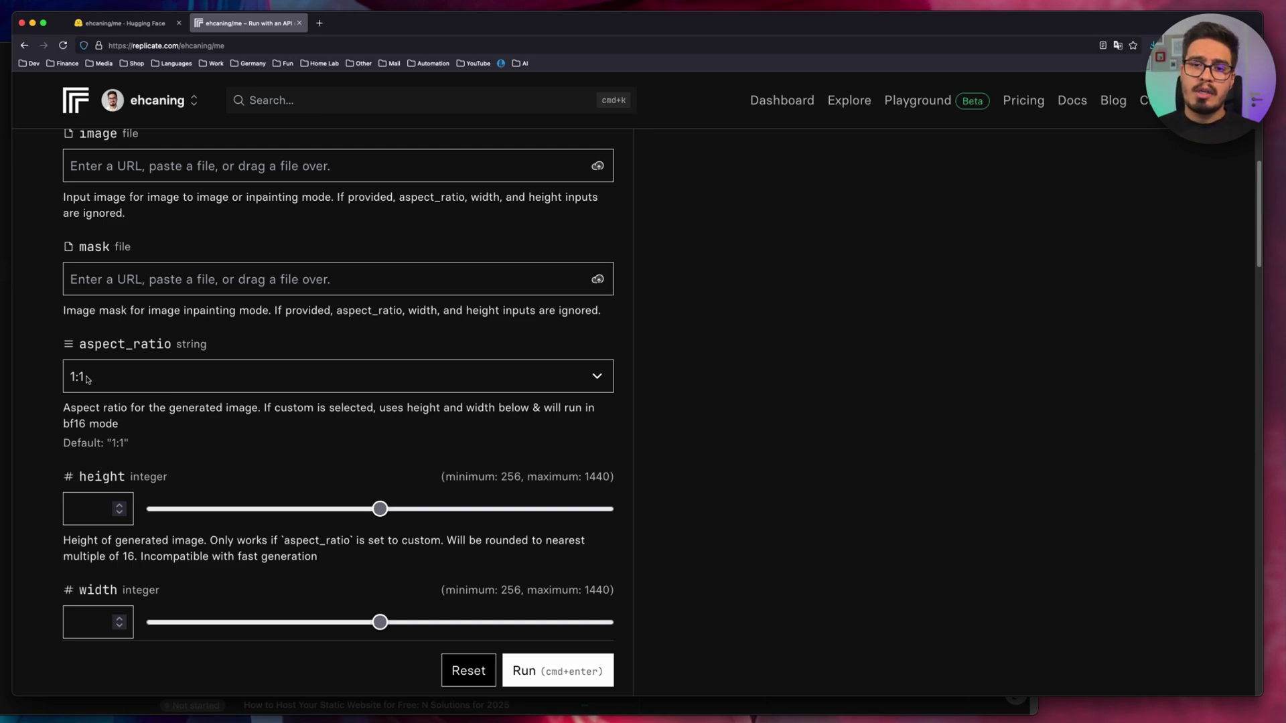
{"action": "scroll", "coordinate": [330, 403], "scroll_direction": "down", "scroll_amount": 10}
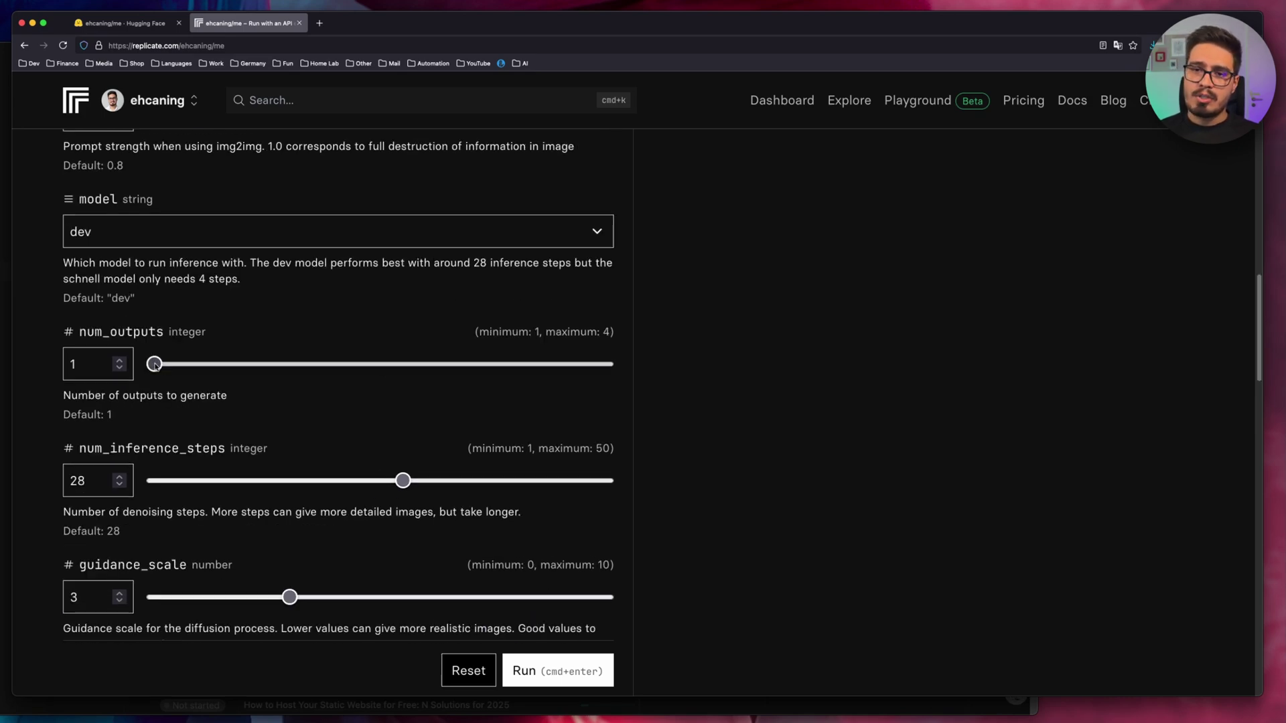
{"action": "left_click", "coordinate": [155, 365]}
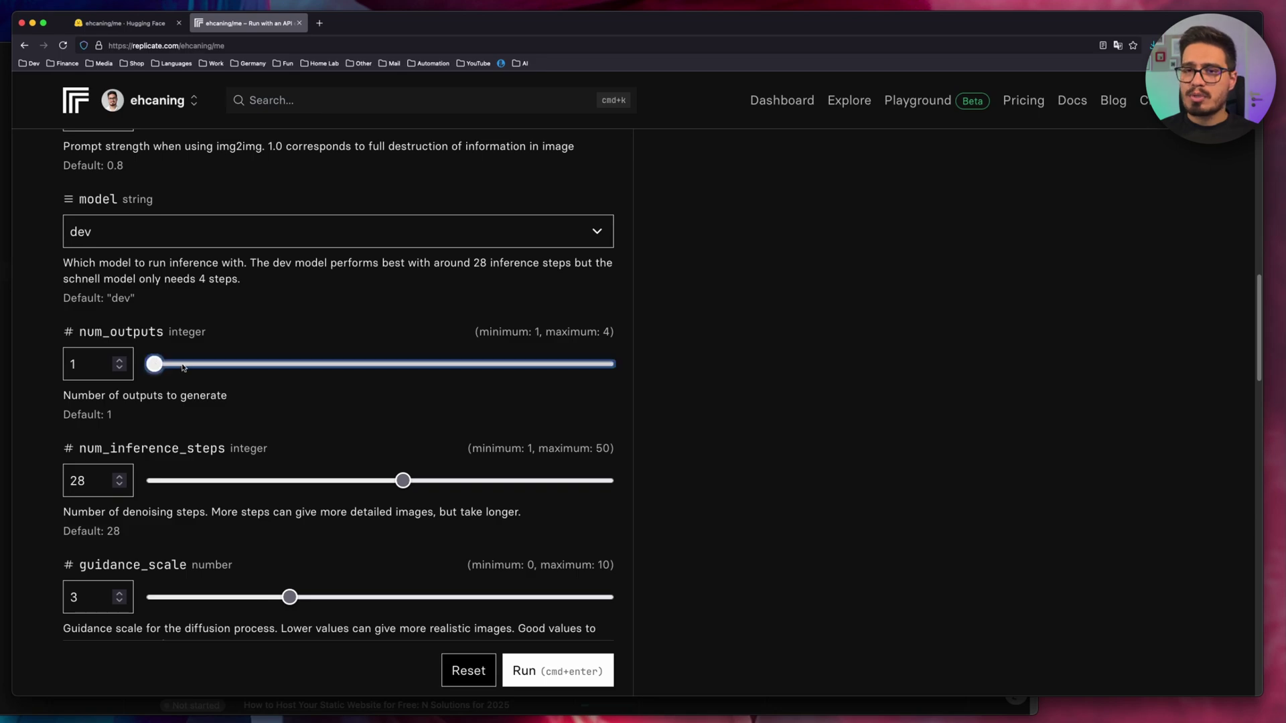
{"action": "left_click_drag", "start_coordinate": [219, 366], "coordinate": [346, 414]}
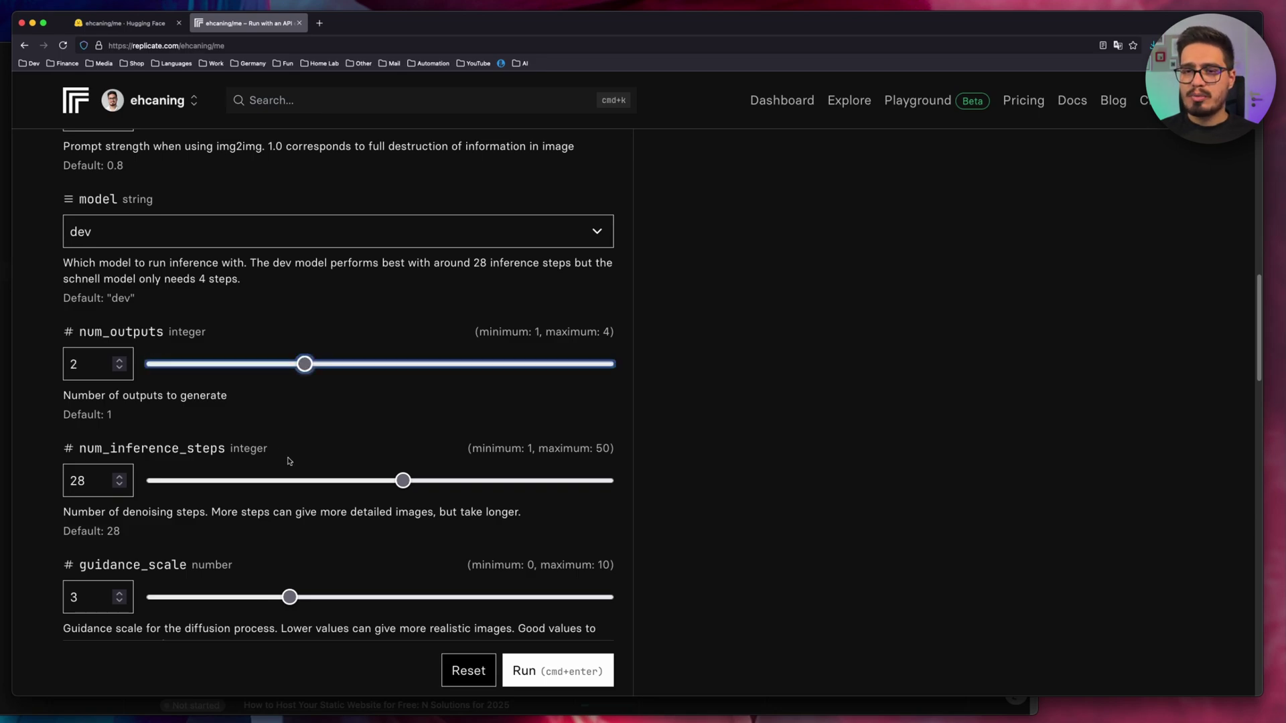
{"action": "scroll", "coordinate": [181, 353], "scroll_direction": "down", "scroll_amount": 3}
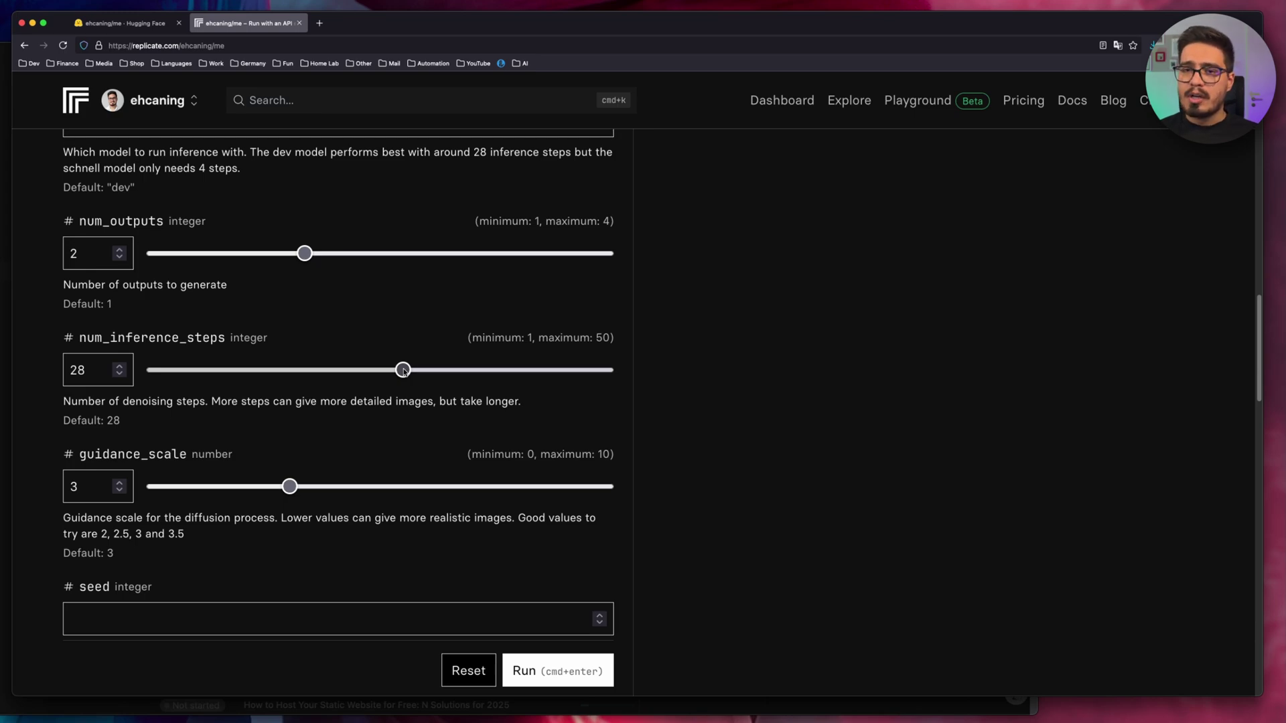
{"action": "scroll", "coordinate": [371, 389], "scroll_direction": "down", "scroll_amount": 5}
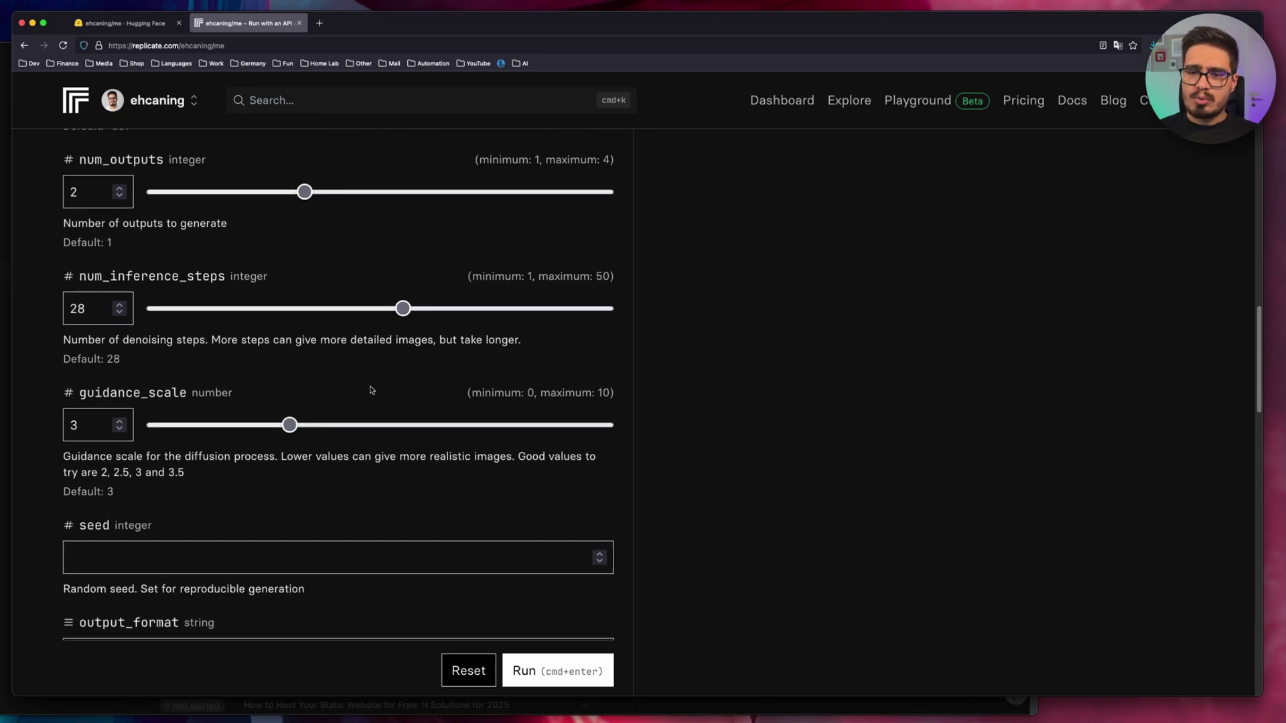
{"action": "scroll", "coordinate": [164, 446], "scroll_direction": "down", "scroll_amount": 1}
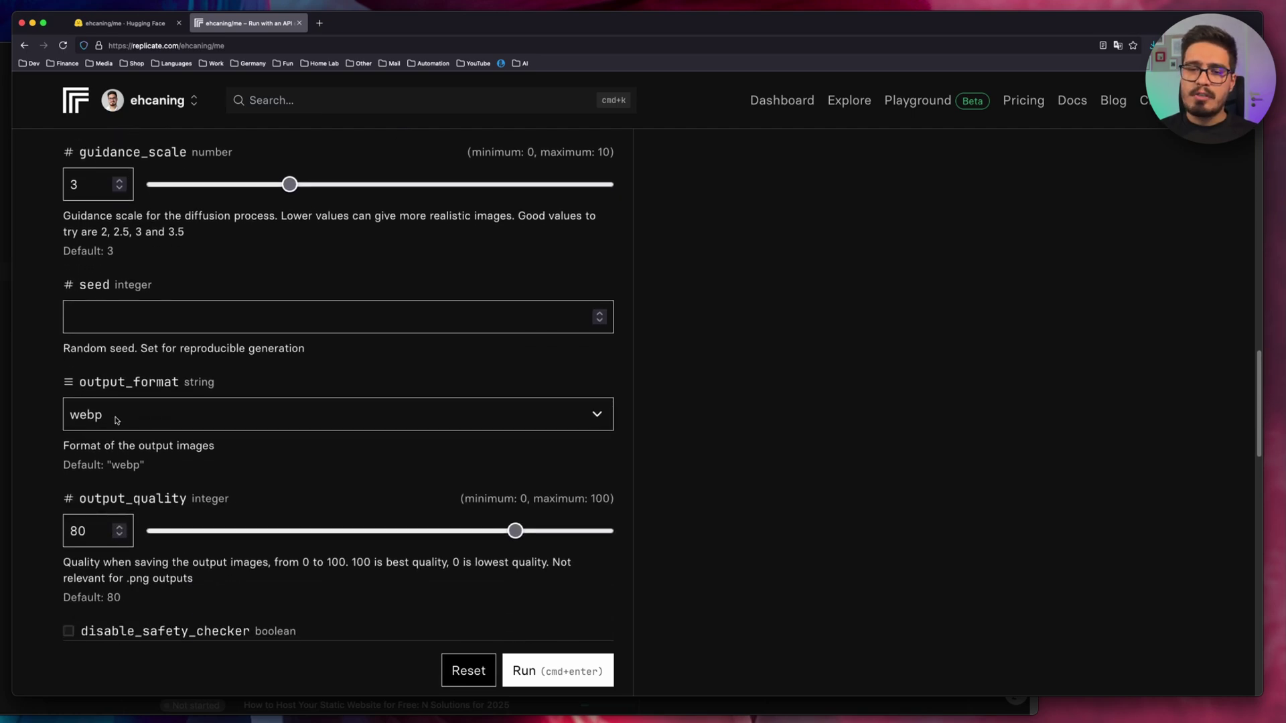
{"action": "scroll", "coordinate": [173, 411], "scroll_direction": "down", "scroll_amount": 2}
{"action": "left_click_drag", "start_coordinate": [514, 450], "coordinate": [605, 464]}
{"action": "scroll", "coordinate": [502, 473], "scroll_direction": "down", "scroll_amount": 15}
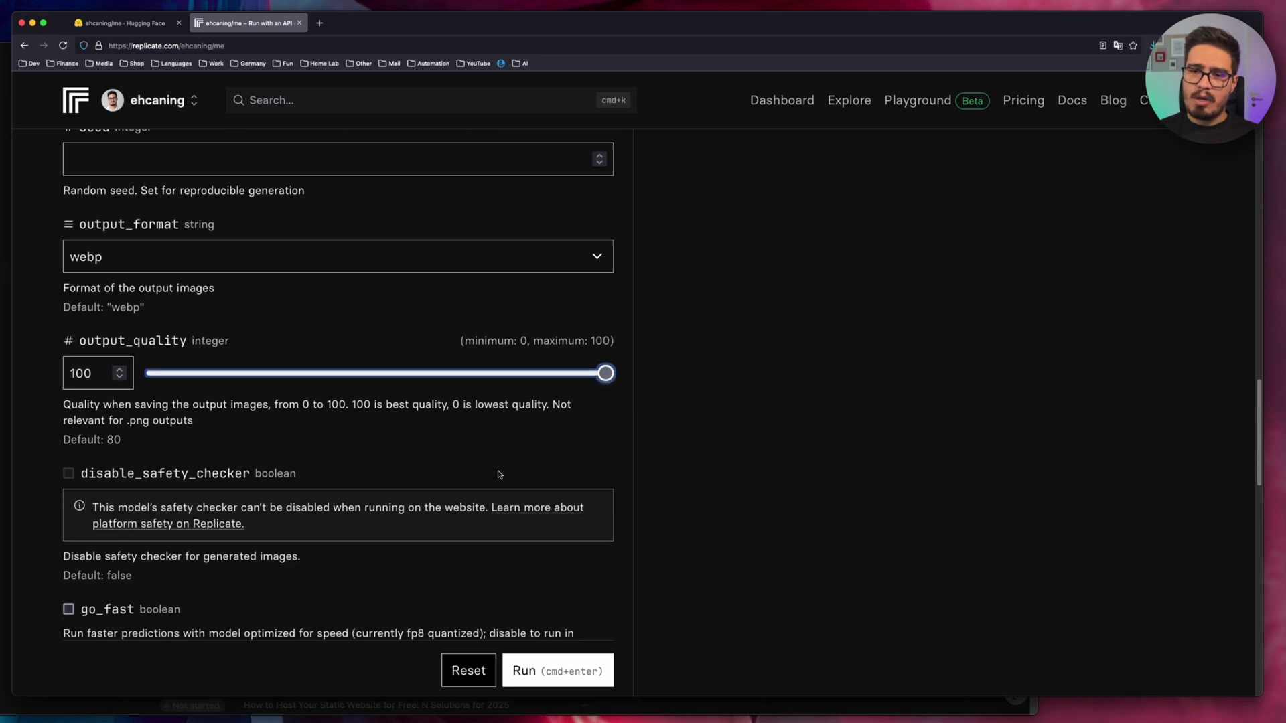
{"action": "left_click", "coordinate": [567, 609]}
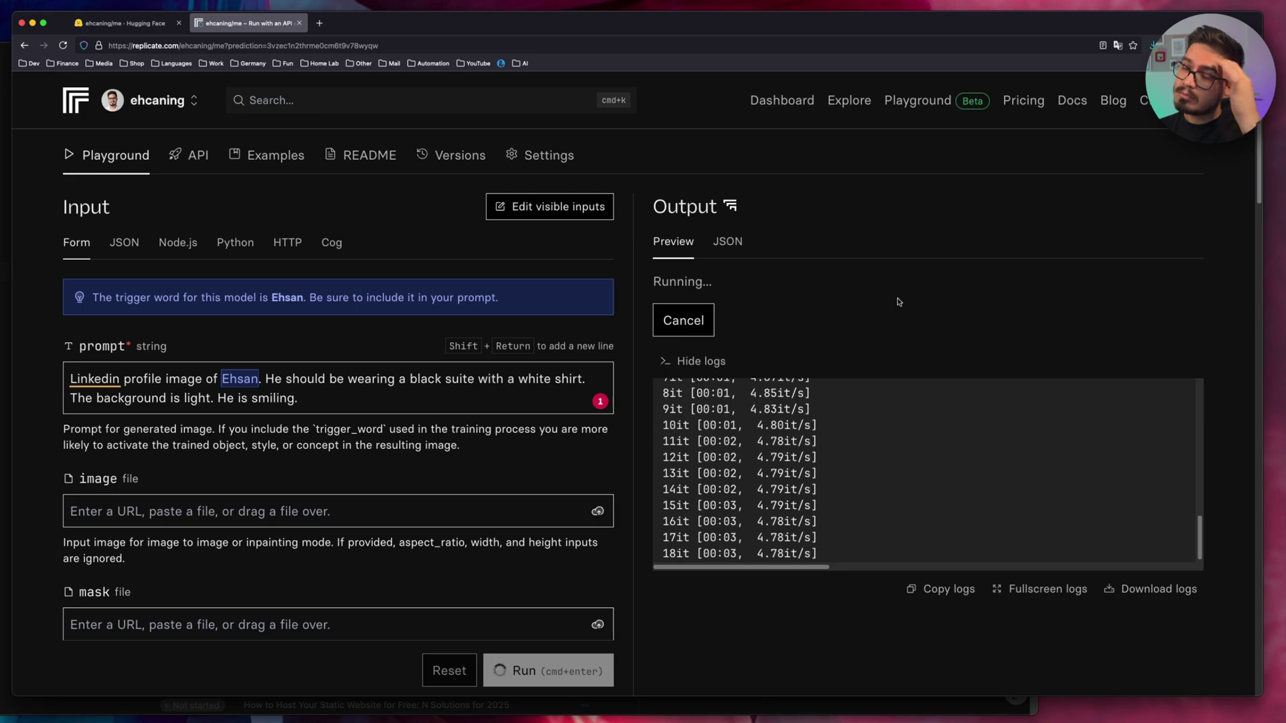
- Scroll down to review the finished smiling, dark-suited headshot outputs
{"action": "scroll", "coordinate": [1239, 221], "scroll_direction": "down", "scroll_amount": 3}
{"action": "scroll", "coordinate": [1240, 221], "scroll_direction": "down", "scroll_amount": 8}
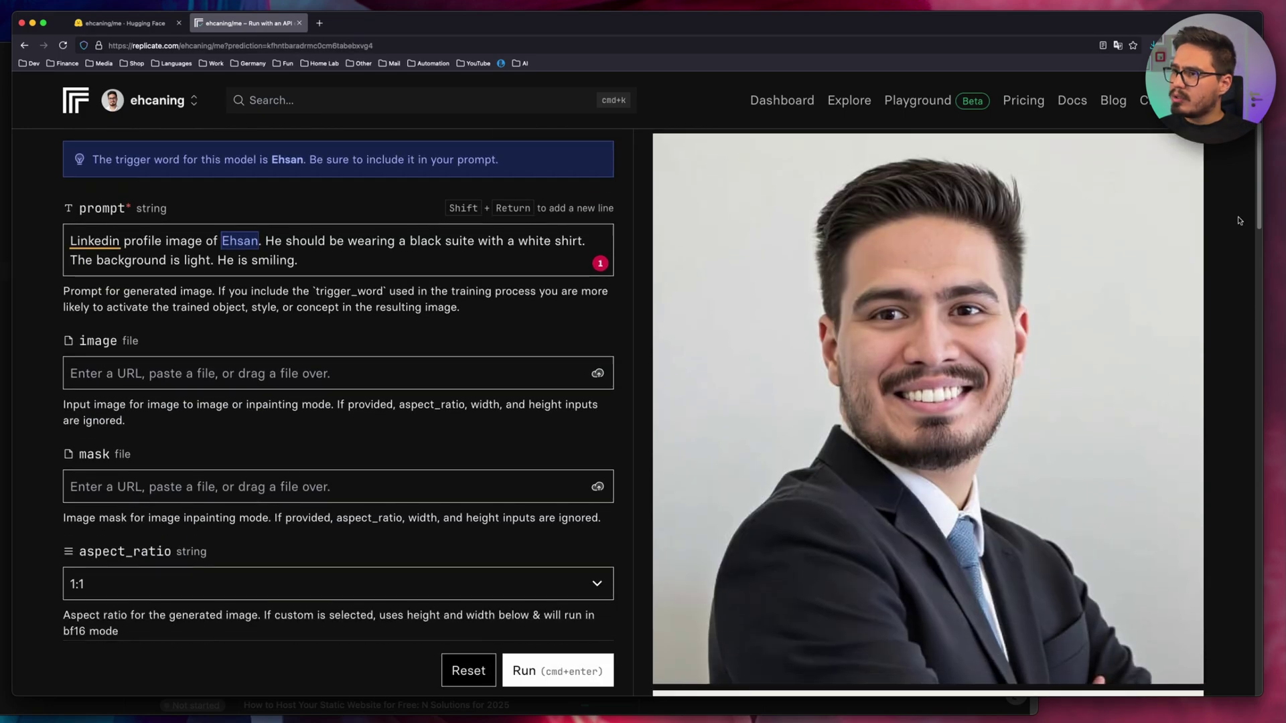
{"action": "scroll", "coordinate": [1239, 222], "scroll_direction": "down", "scroll_amount": 5}
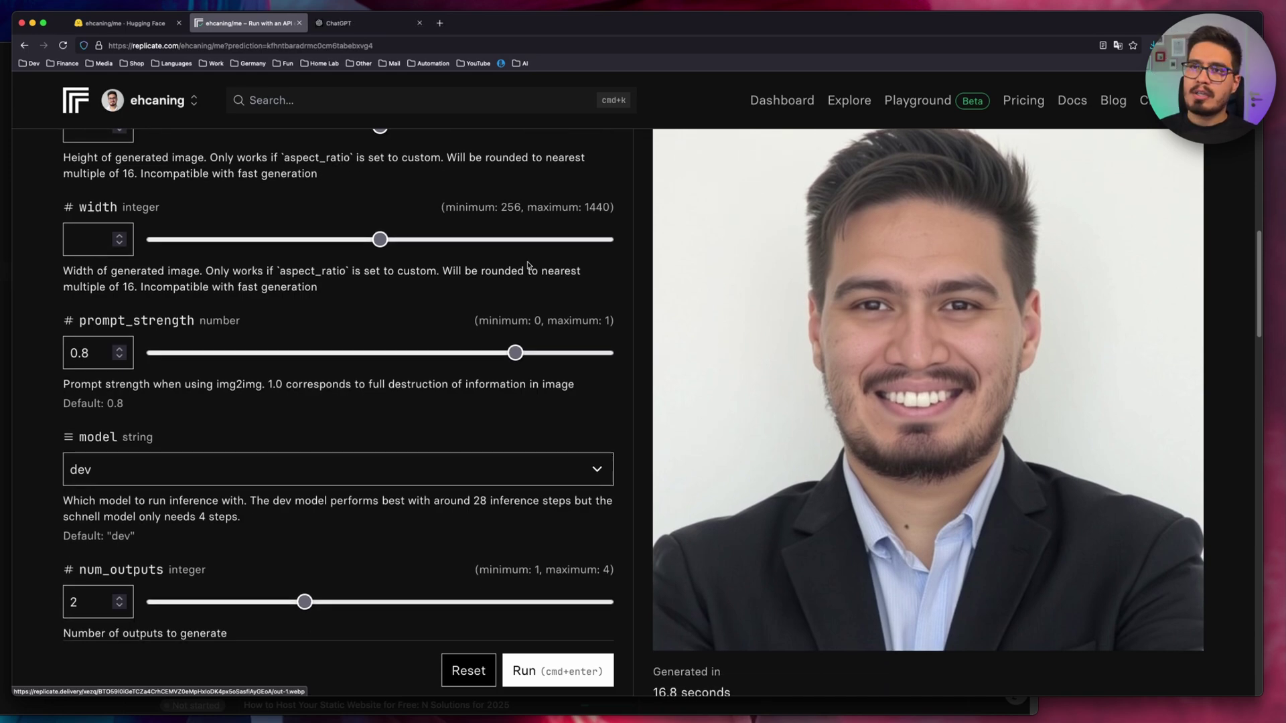
- Ask ChatGPT to describe a LinkedIn profile image, turn it into a prompt, and select it
{"action": "left_click", "coordinate": [355, 24]}
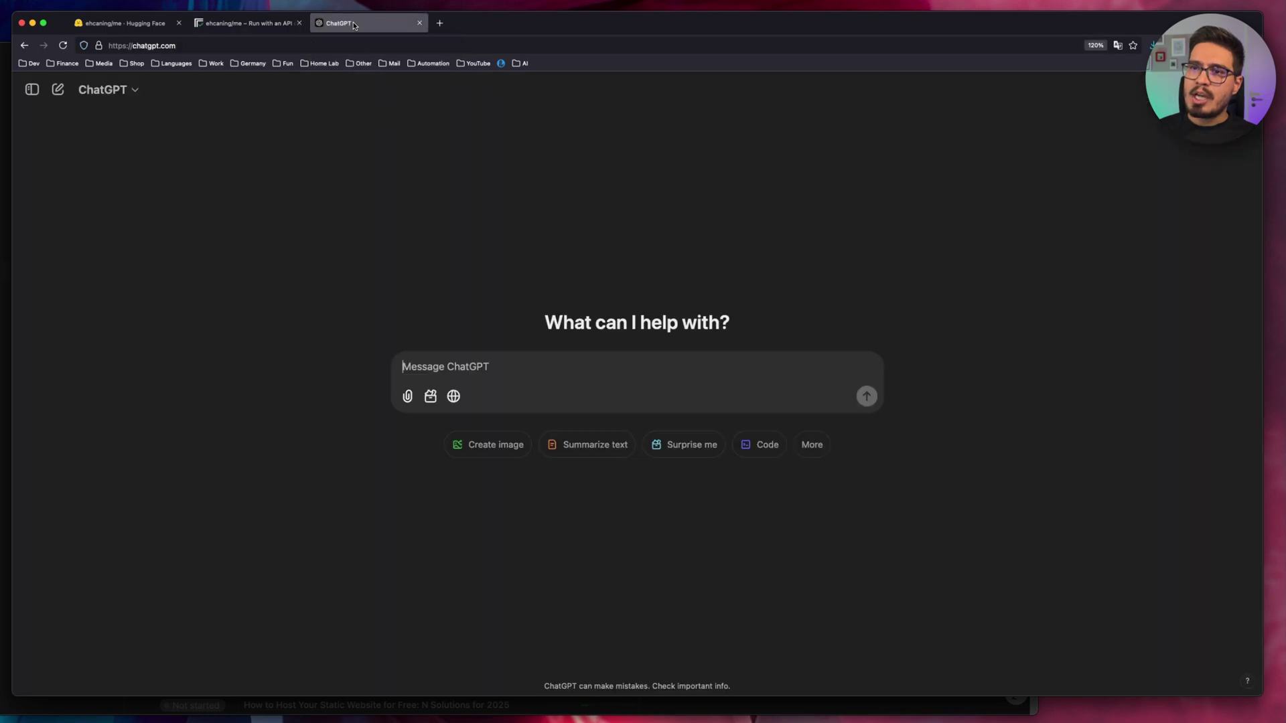
{"action": "type", "text": "Describe a professional linkedin profile image, as if you are describing a prompt for image generation."}
{"action": "key", "text": "Return"}
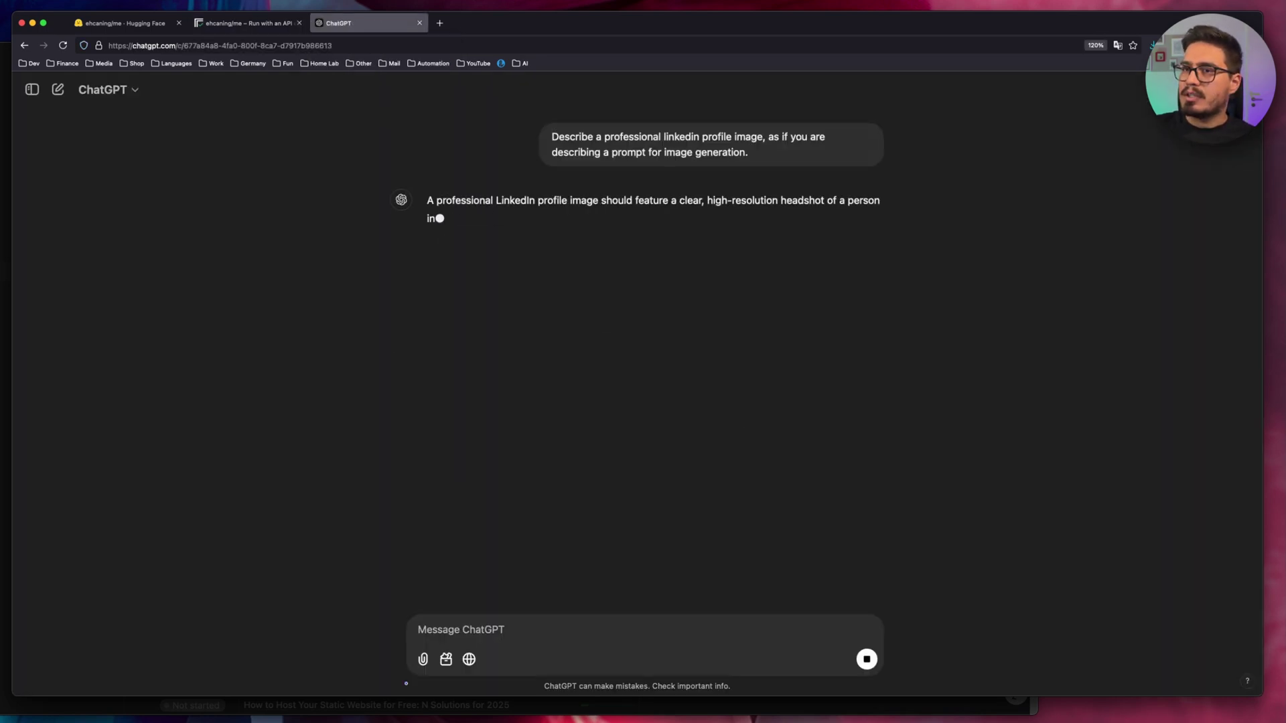
{"action": "type", "text": "Now convert it into an image generating prompt (do not generate image yourself)"}
{"action": "key", "text": "Return"}
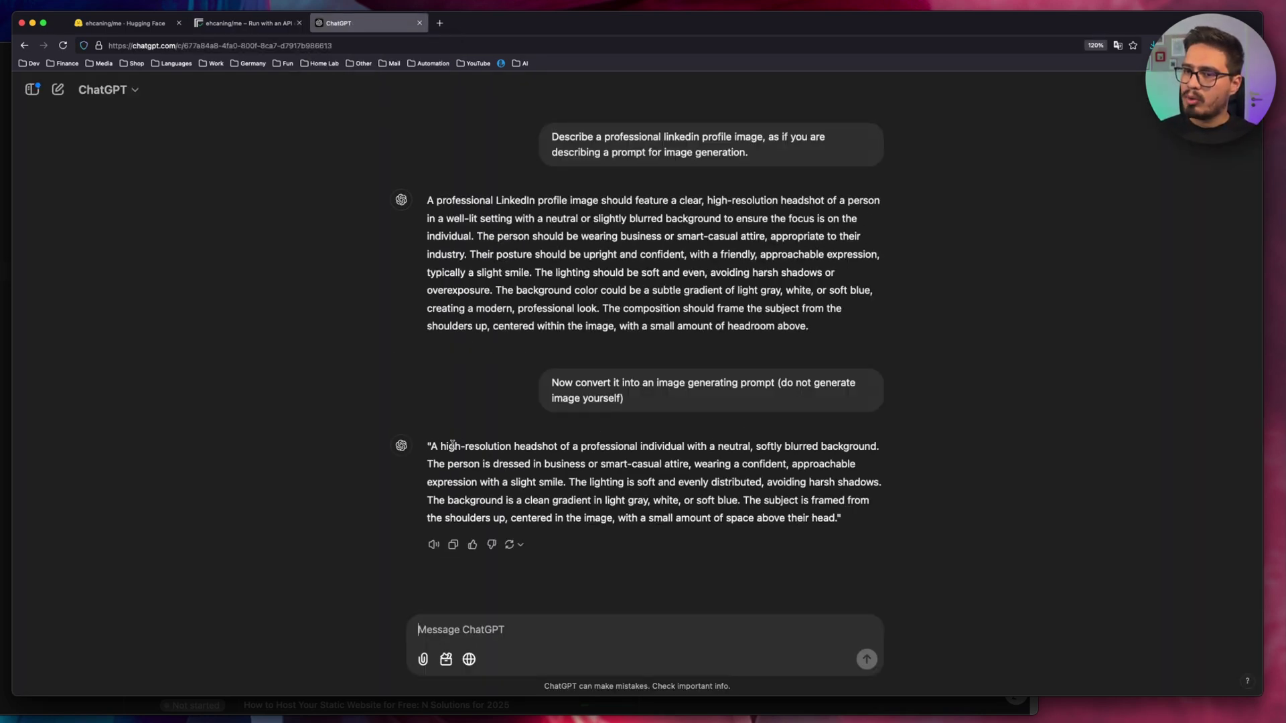
{"action": "left_click_drag", "start_coordinate": [432, 446], "coordinate": [842, 518]}
{"action": "left_click_drag", "start_coordinate": [842, 518], "coordinate": [842, 518]}
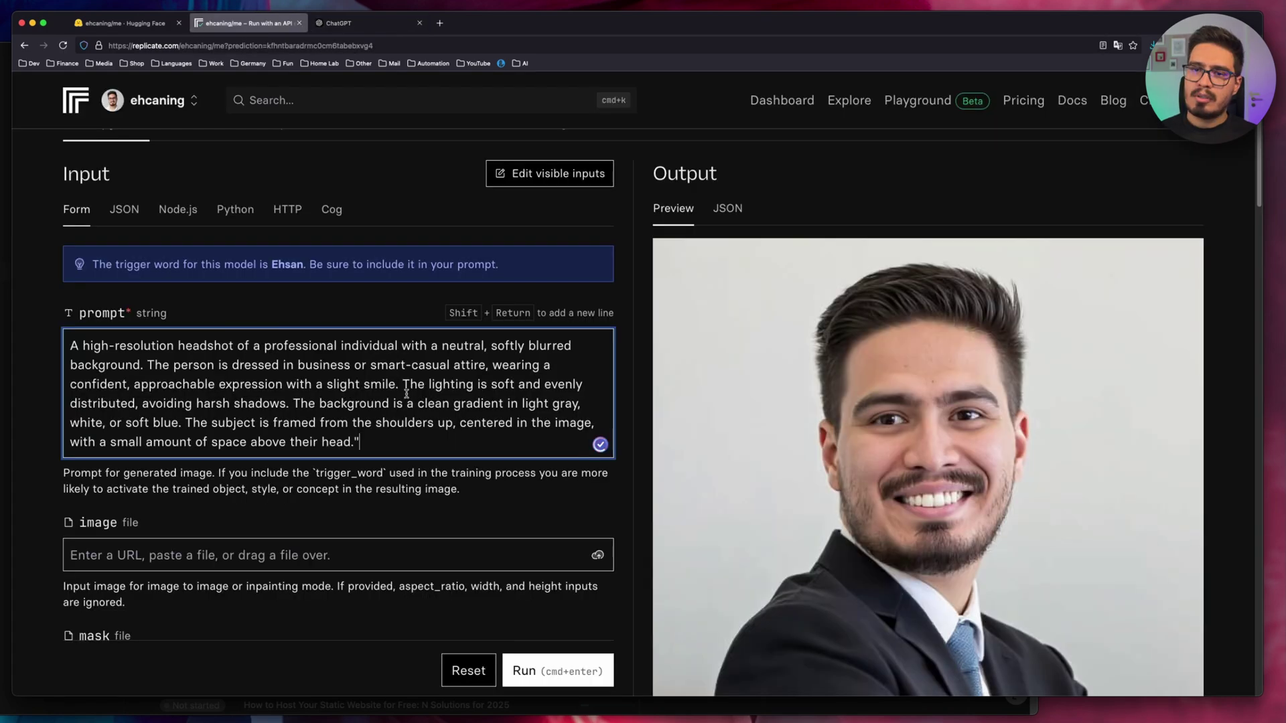
- Replace 'a professional individual' with the trigger word plus 'with his glasses' and generate new headshots
{"action": "key", "text": "BackSpace"}
{"action": "key", "text": "super+Up"}
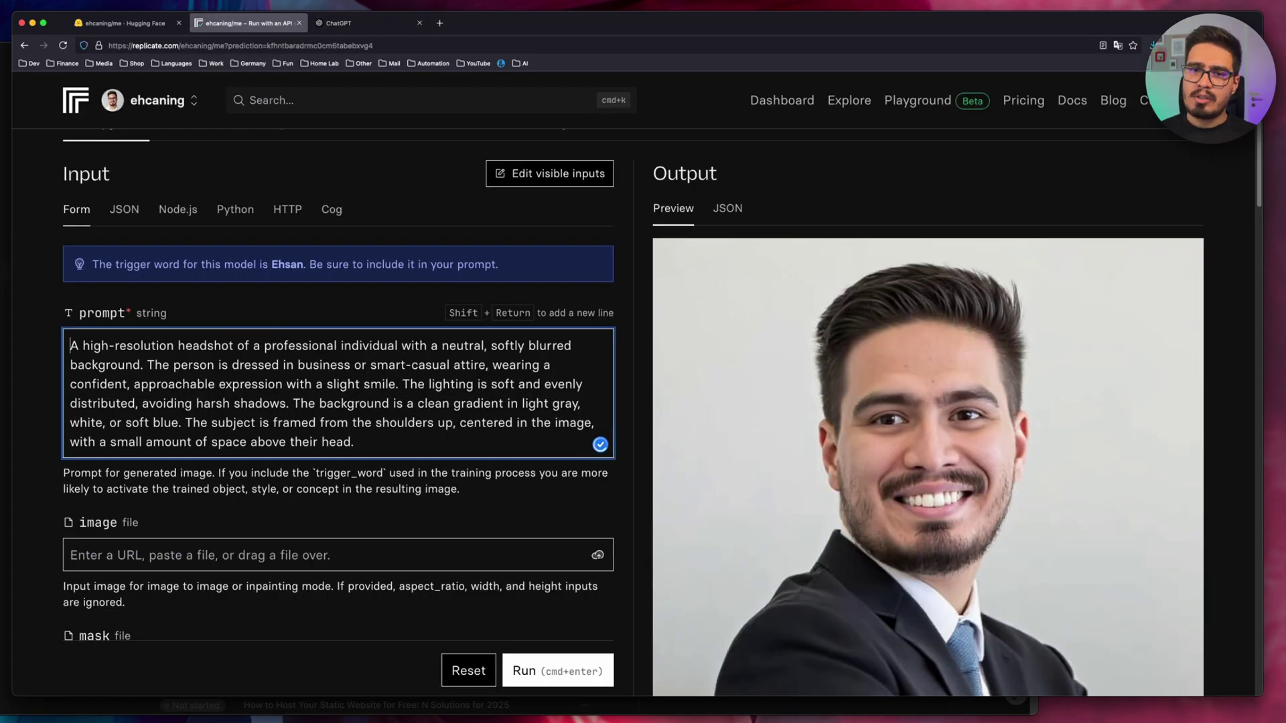
{"action": "key", "text": "Right"}
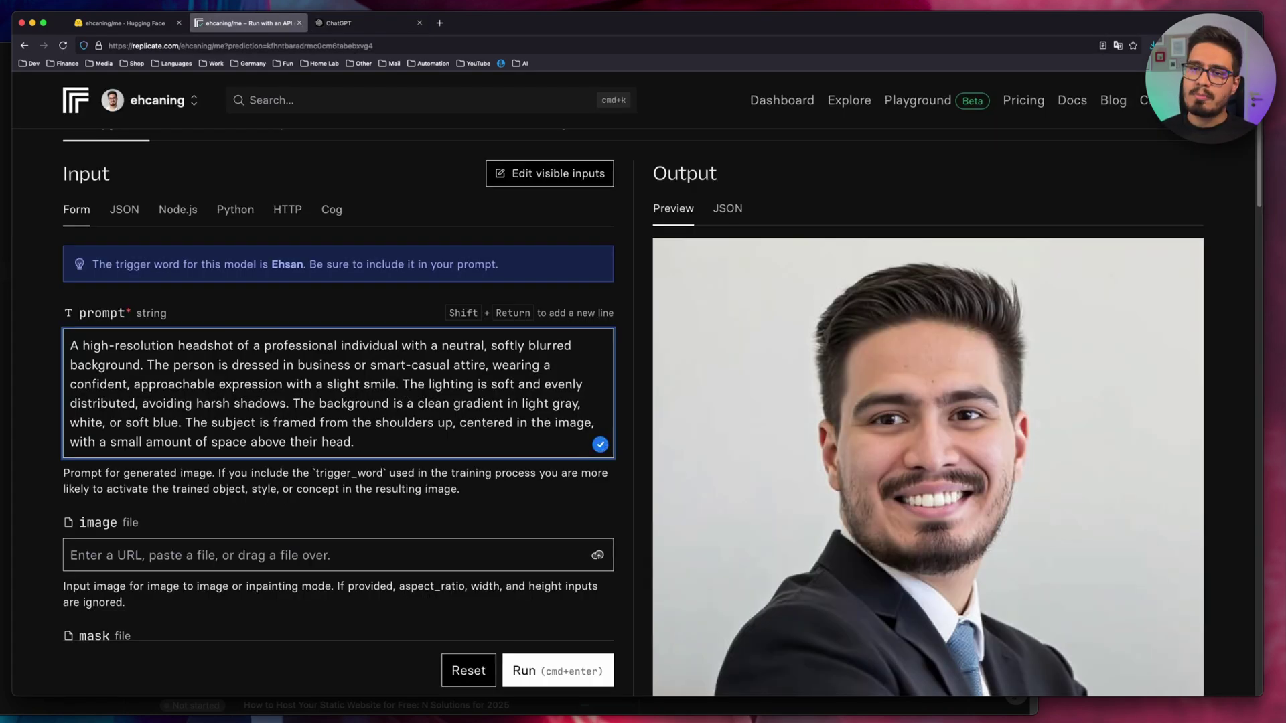
{"action": "key", "text": "shift+alt+Right"}
{"action": "key", "text": "shift+alt+Right"}
{"action": "key", "text": "shift+alt+Right"}
{"action": "type", "text": "Ehsan wi"}
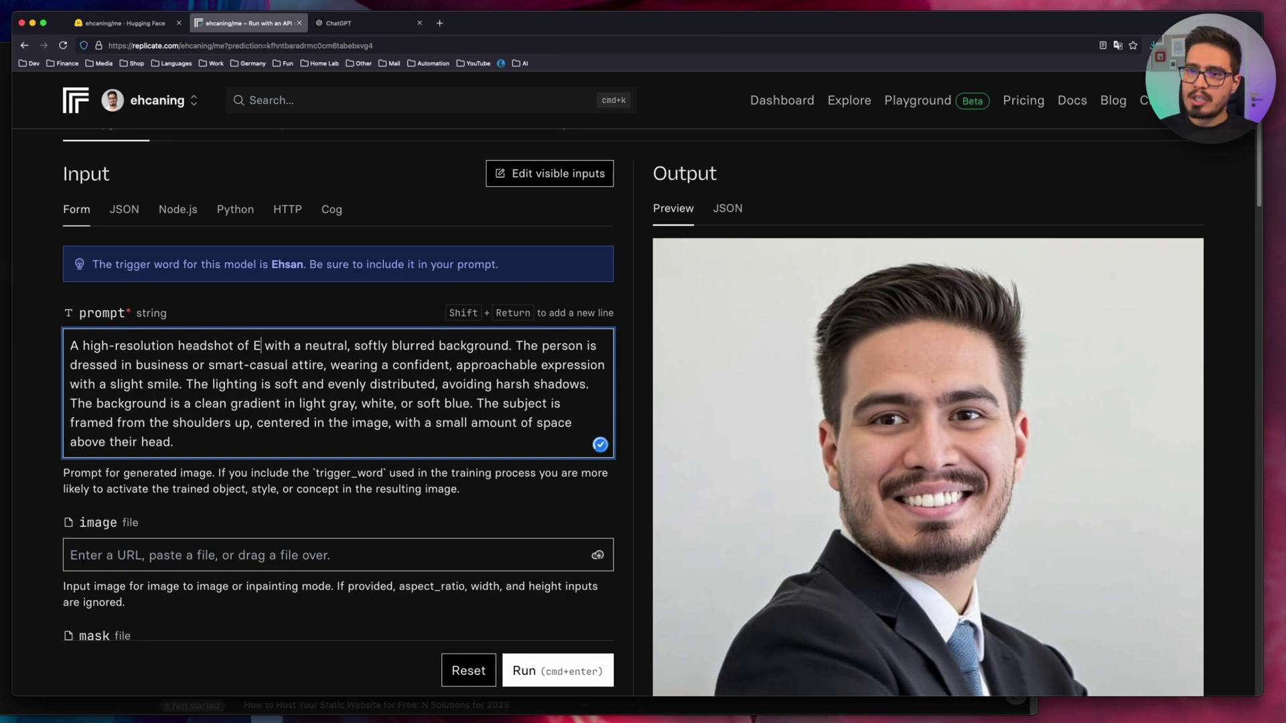
{"action": "type", "text": "th his g"}
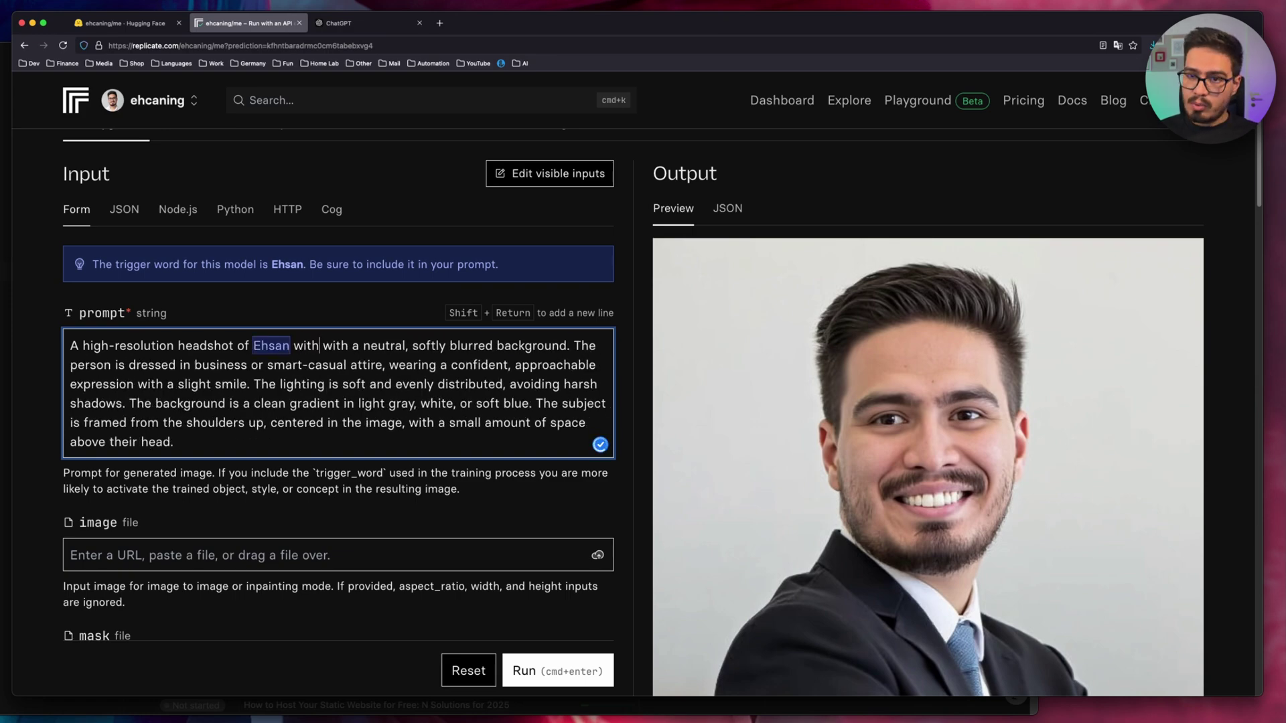
{"action": "type", "text": "lasses"}
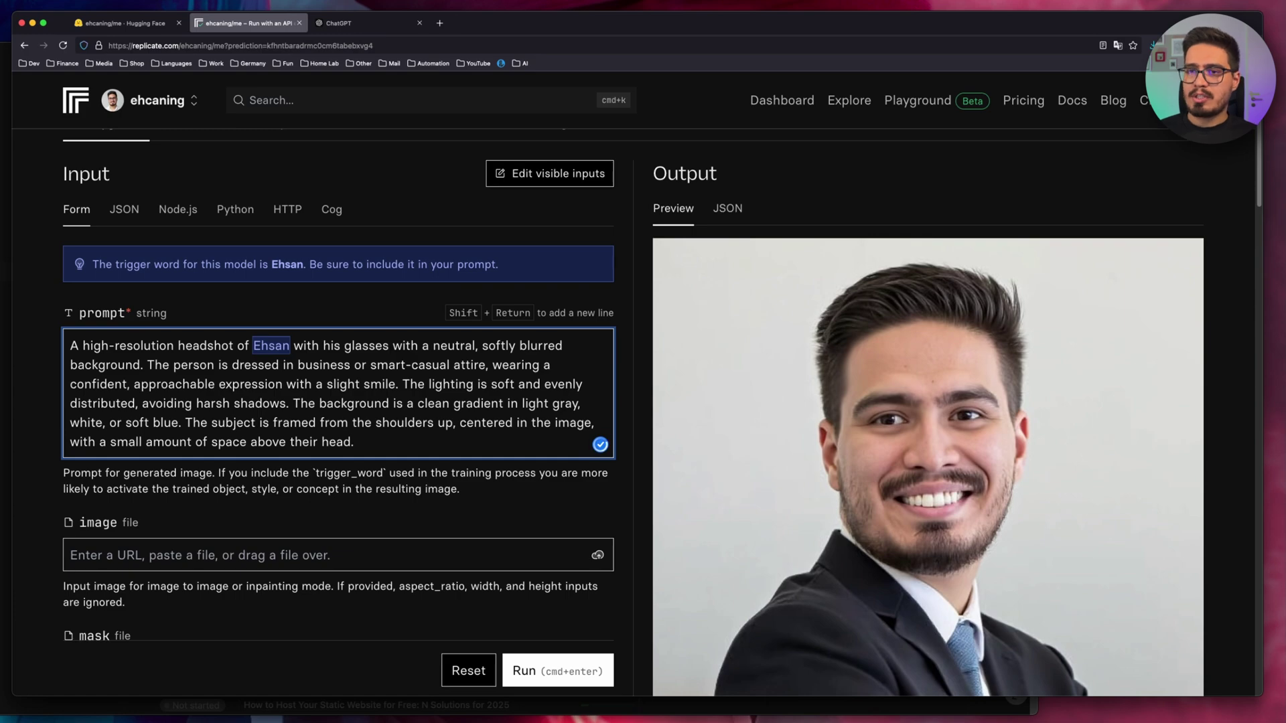
{"action": "scroll", "coordinate": [543, 617], "scroll_direction": "down", "scroll_amount": 3}
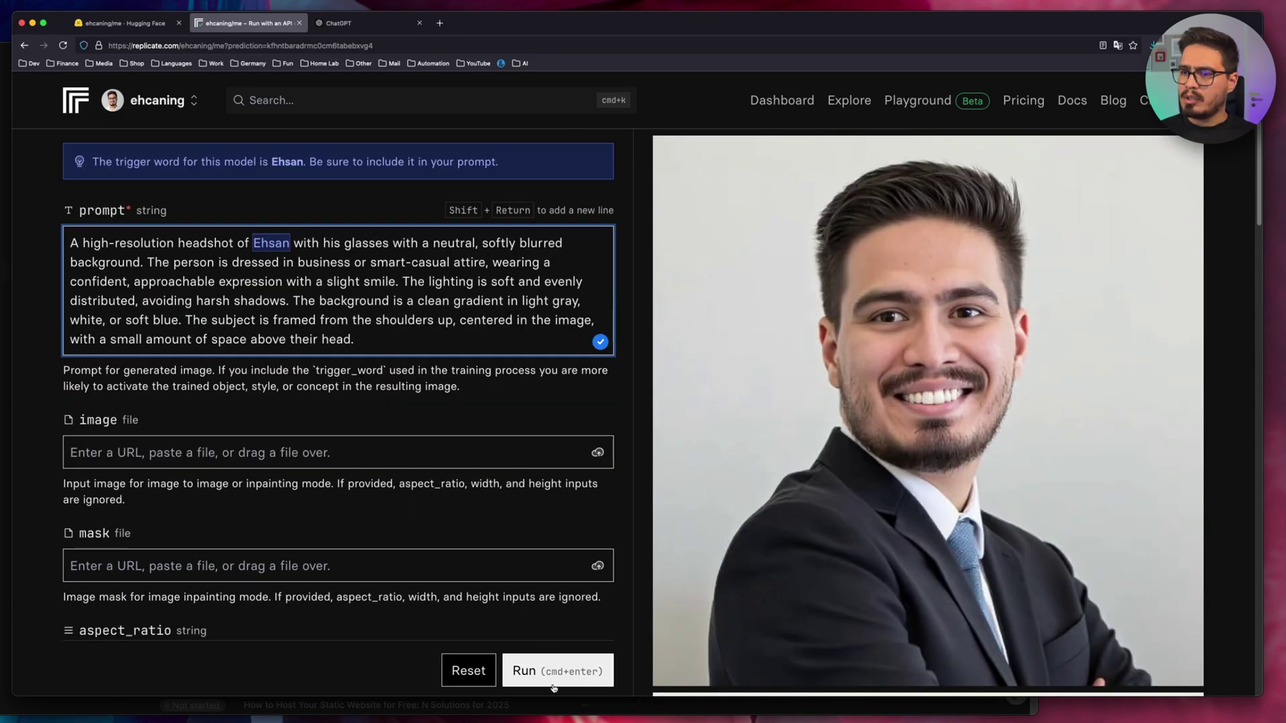
{"action": "left_click", "coordinate": [601, 677]}
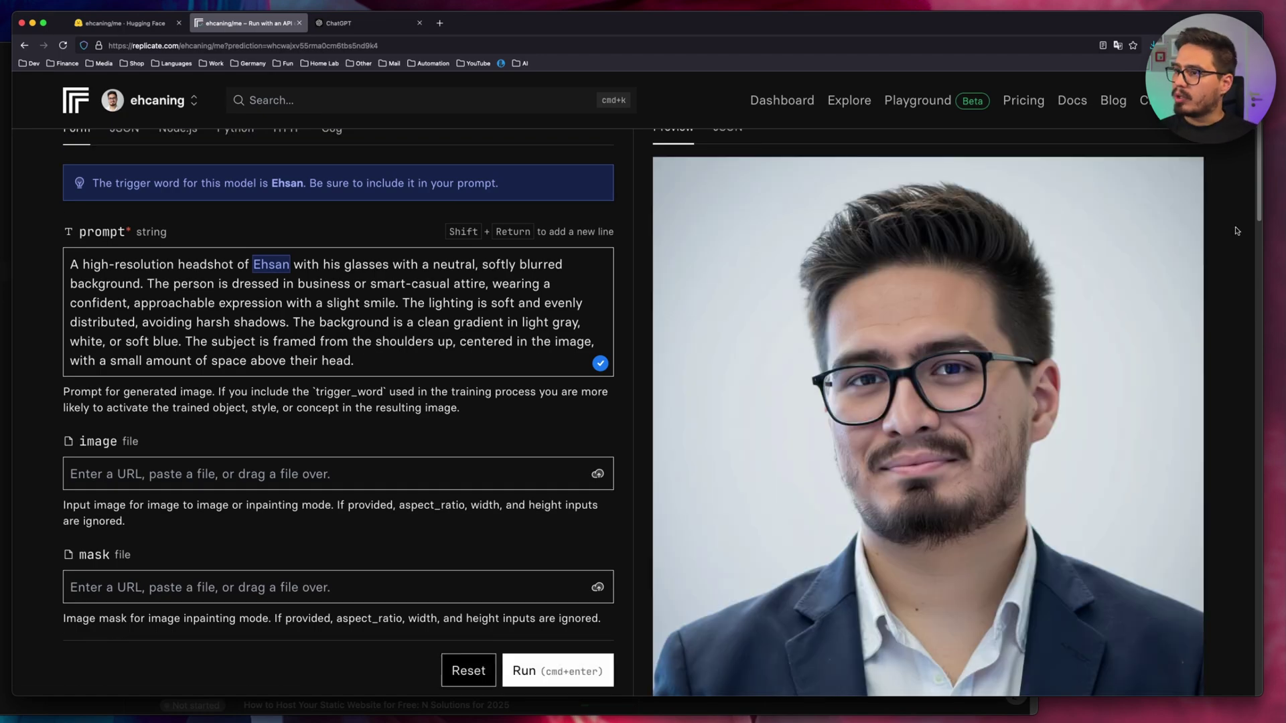
{"action": "scroll", "coordinate": [1236, 231], "scroll_direction": "down", "scroll_amount": 10}
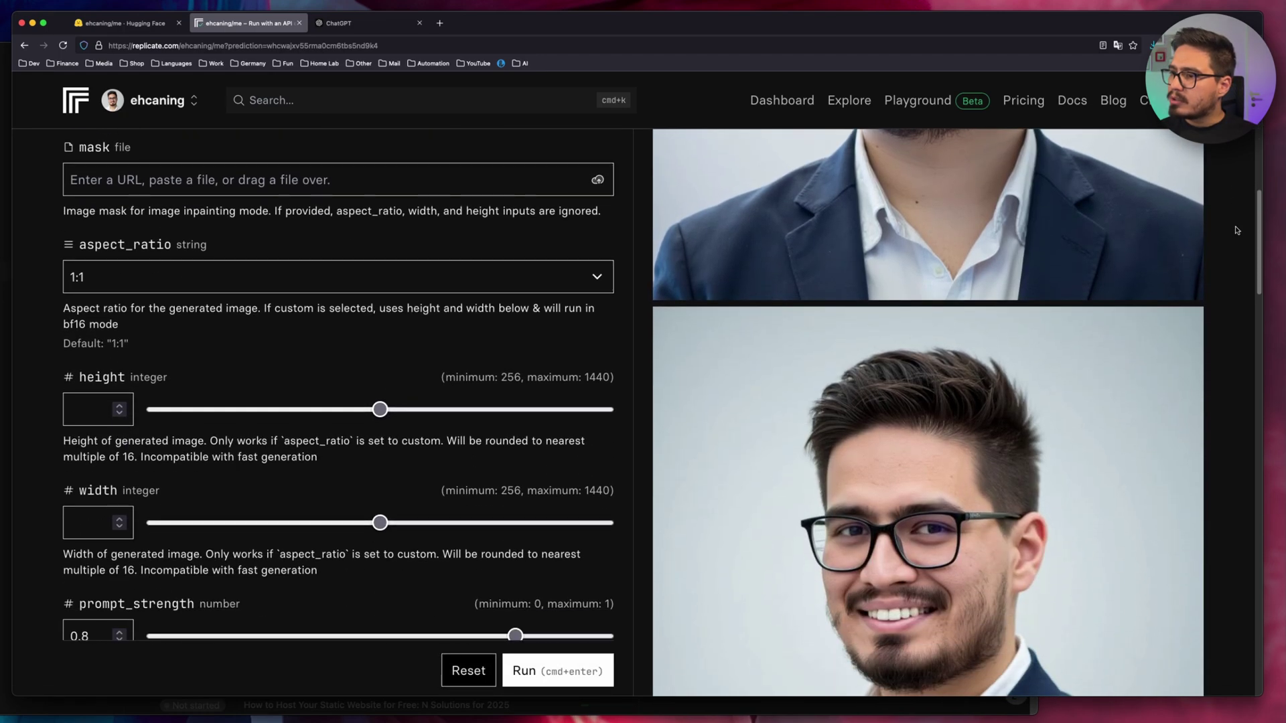
- Set a custom aspect ratio of 1280 wide by 720 high and generate the laptop studio shots
{"action": "scroll", "coordinate": [1237, 231], "scroll_direction": "down", "scroll_amount": 5}
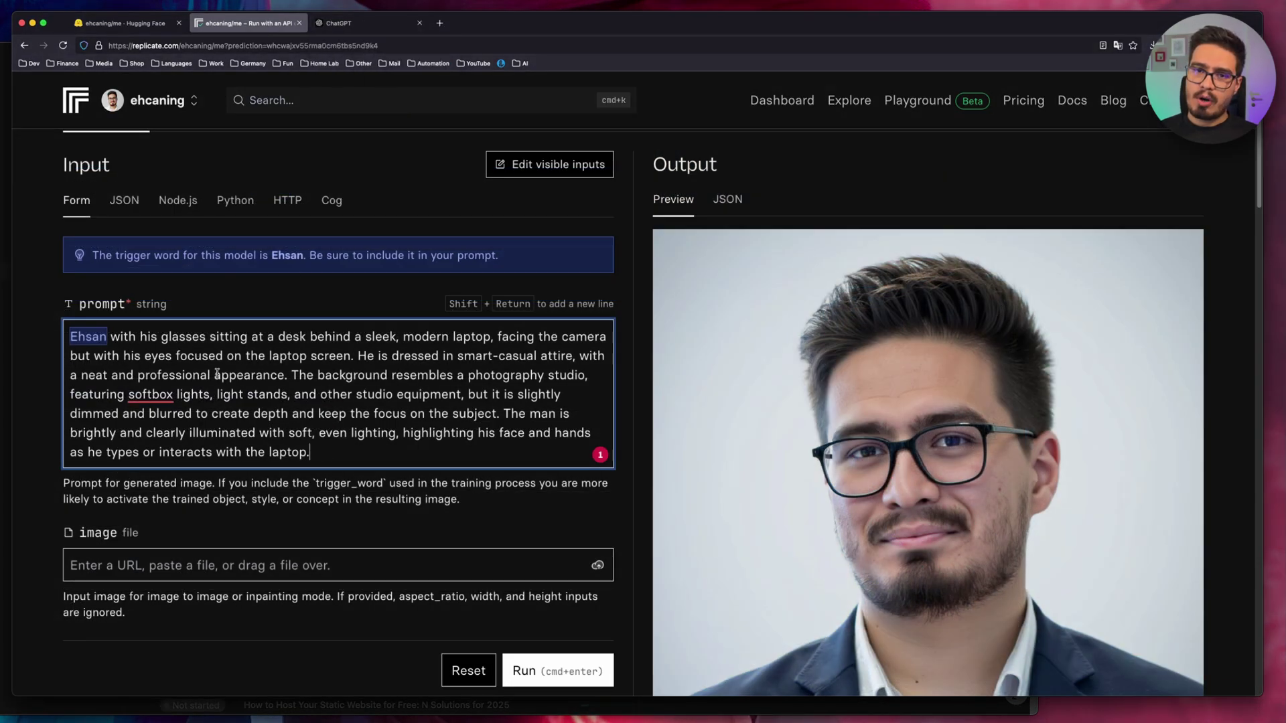
{"action": "scroll", "coordinate": [159, 395], "scroll_direction": "down", "scroll_amount": 5}
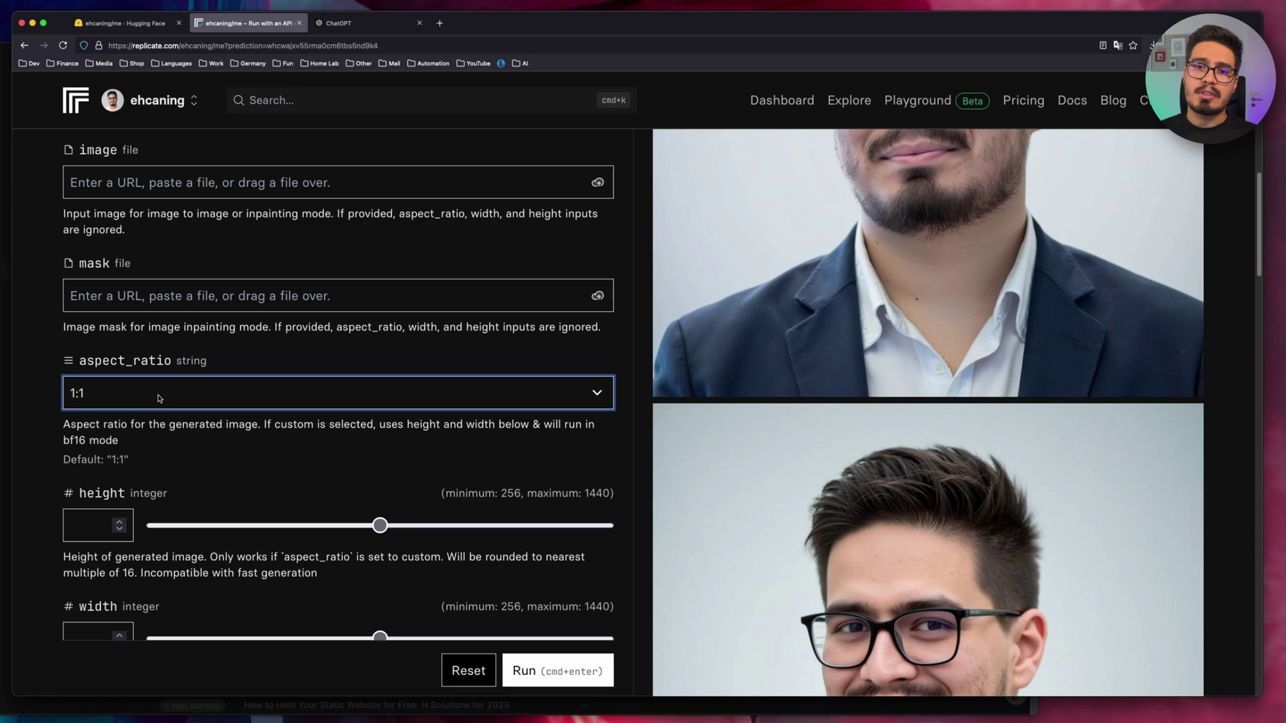
{"action": "left_click", "coordinate": [159, 398]}
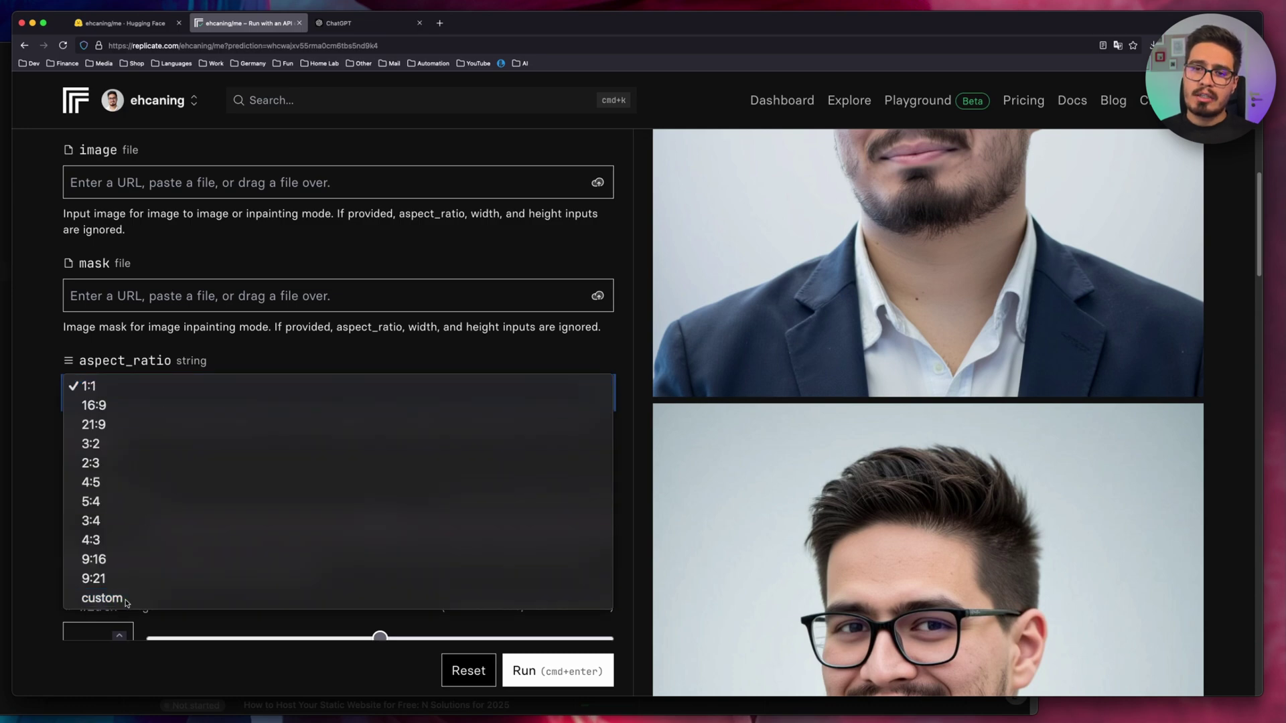
{"action": "left_click", "coordinate": [125, 598]}
{"action": "scroll", "coordinate": [108, 549], "scroll_direction": "down", "scroll_amount": 1}
{"action": "left_click", "coordinate": [89, 480]}
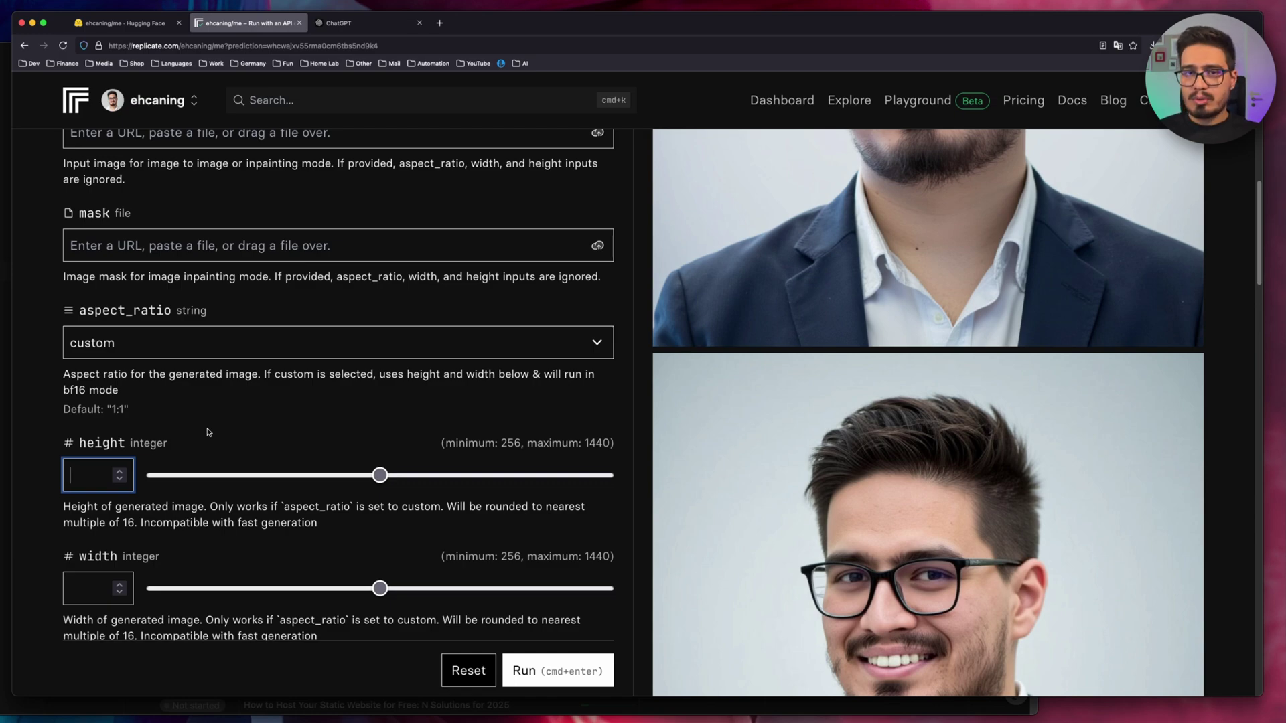
{"action": "type", "text": "720"}
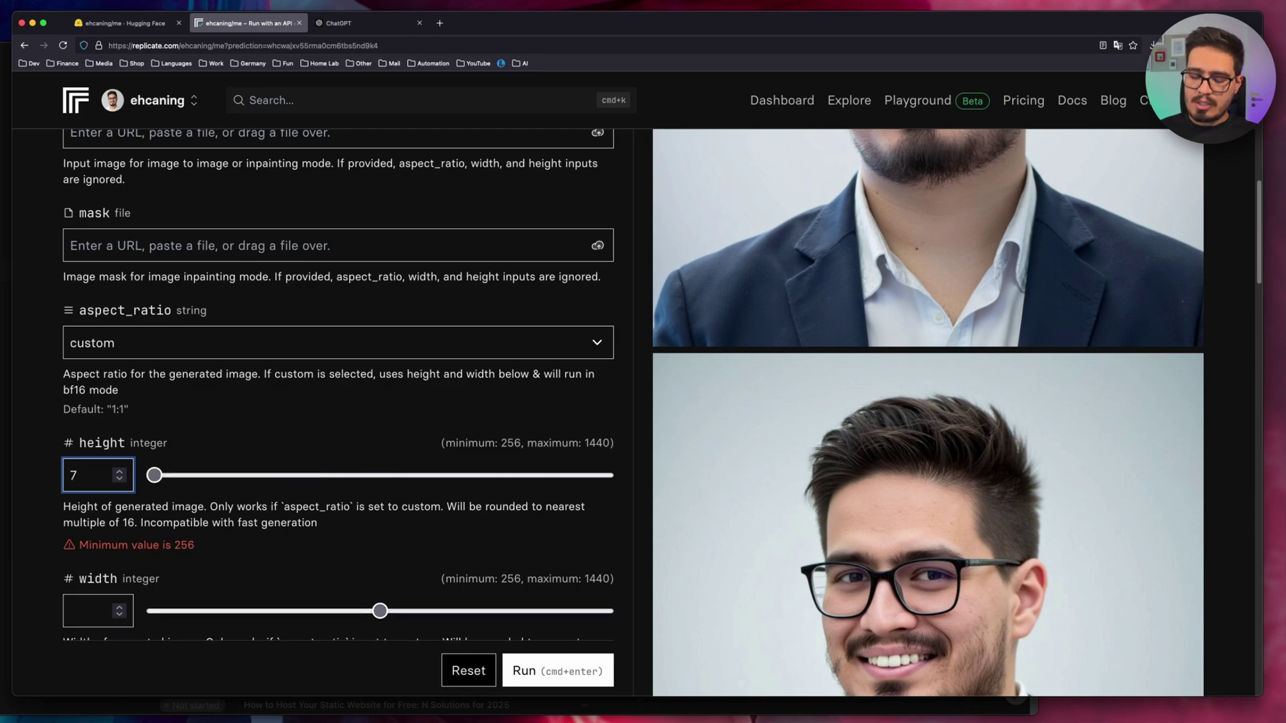
{"action": "left_click", "coordinate": [112, 573]}
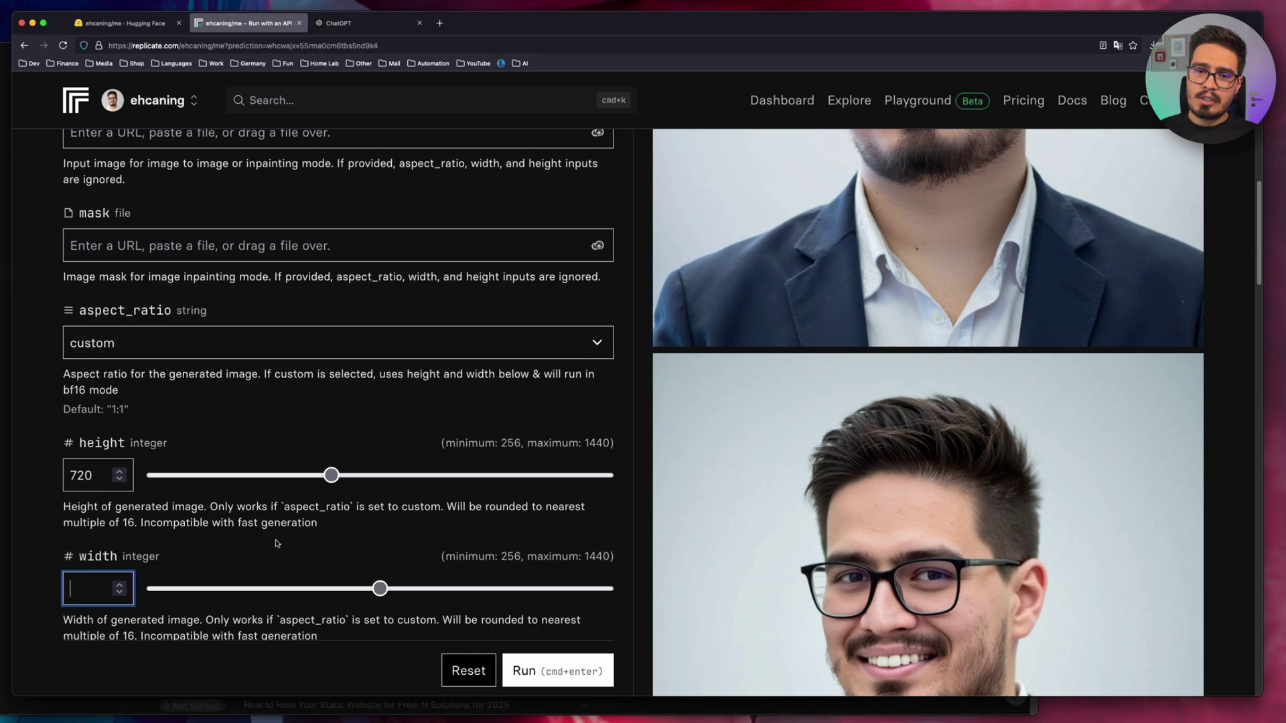
{"action": "type", "text": "1280"}
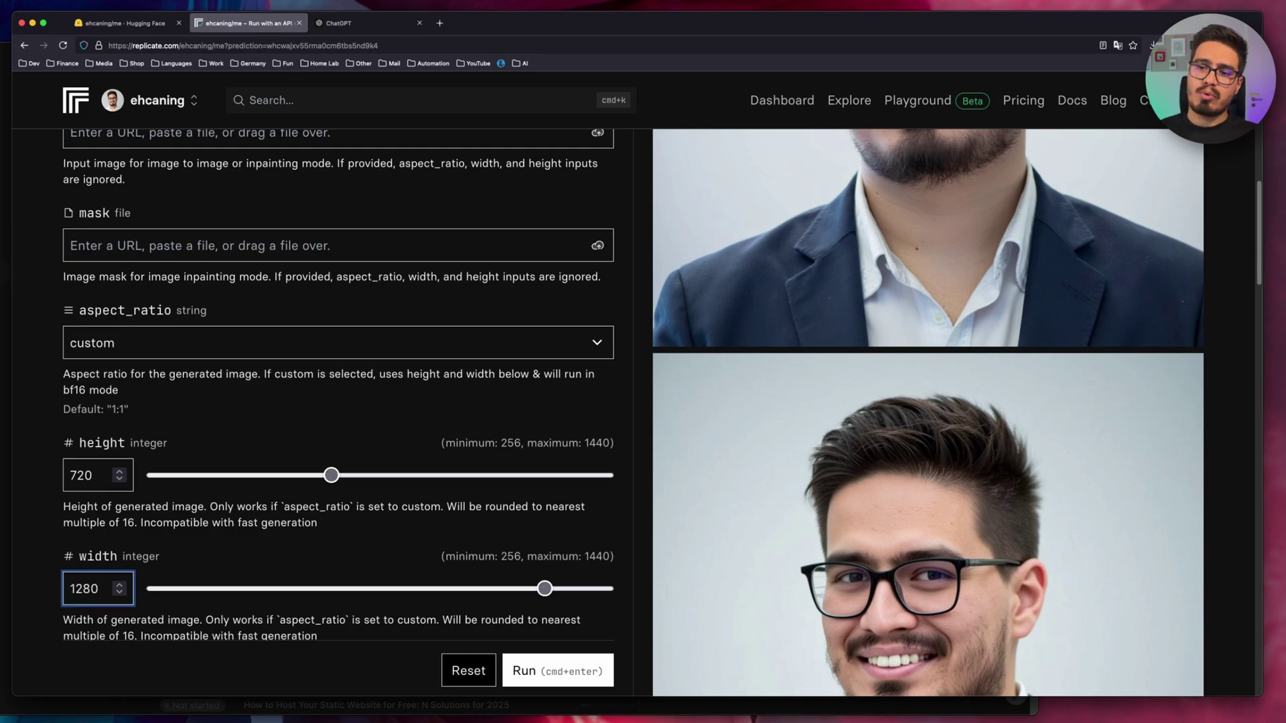
{"action": "key", "text": "super+Return"}
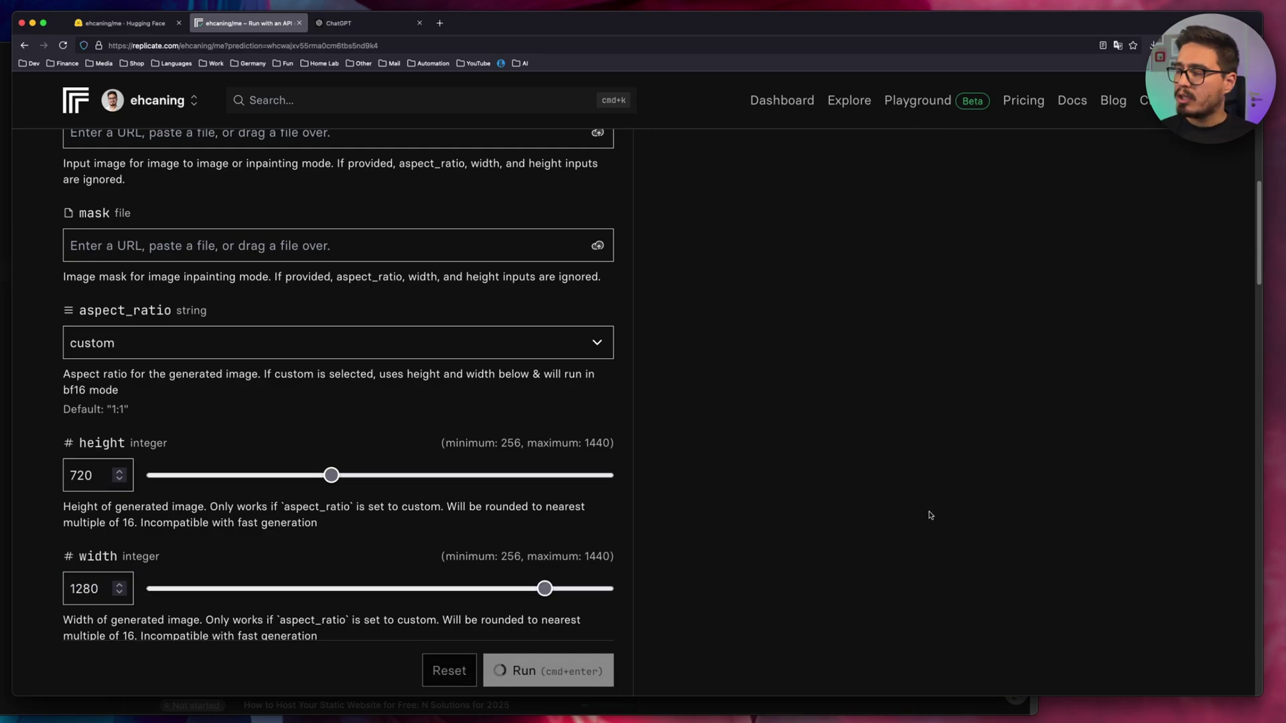
- View one generated widescreen desk shot at full size, then close it
{"action": "scroll", "coordinate": [1078, 490], "scroll_direction": "up", "scroll_amount": 4}
{"action": "scroll", "coordinate": [931, 313], "scroll_direction": "up", "scroll_amount": 3}
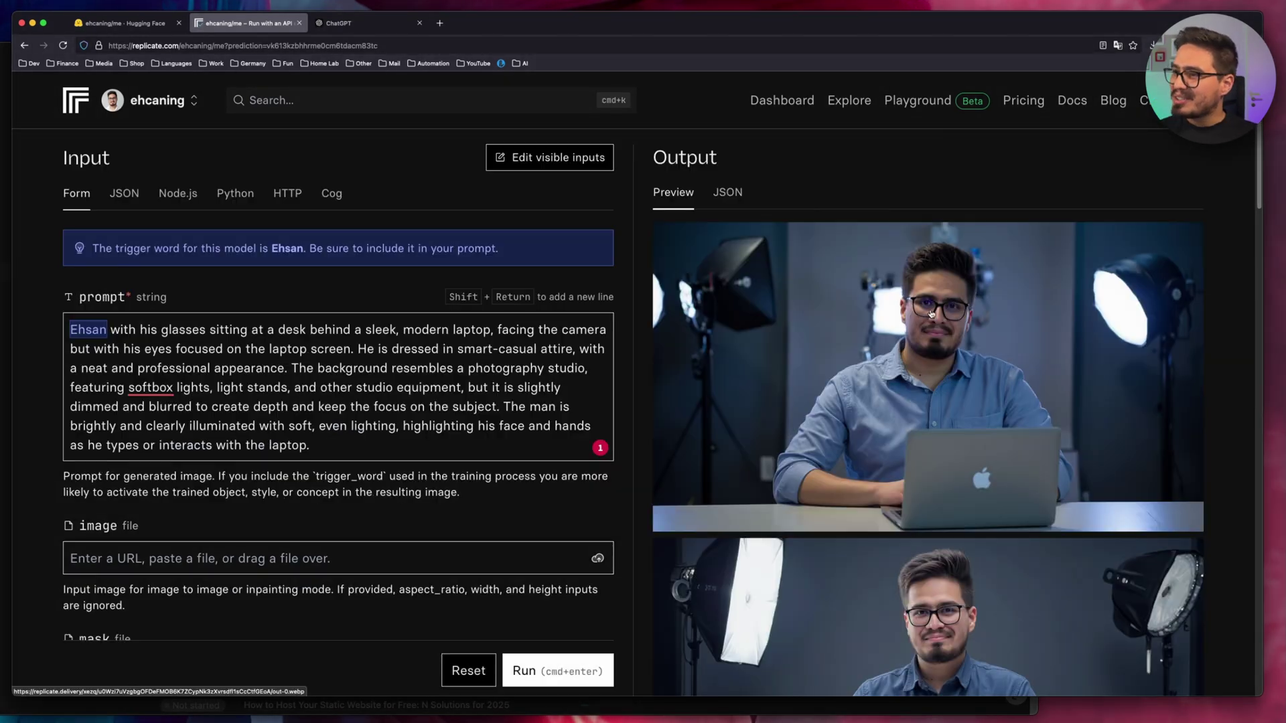
{"action": "left_click", "coordinate": [930, 313]}
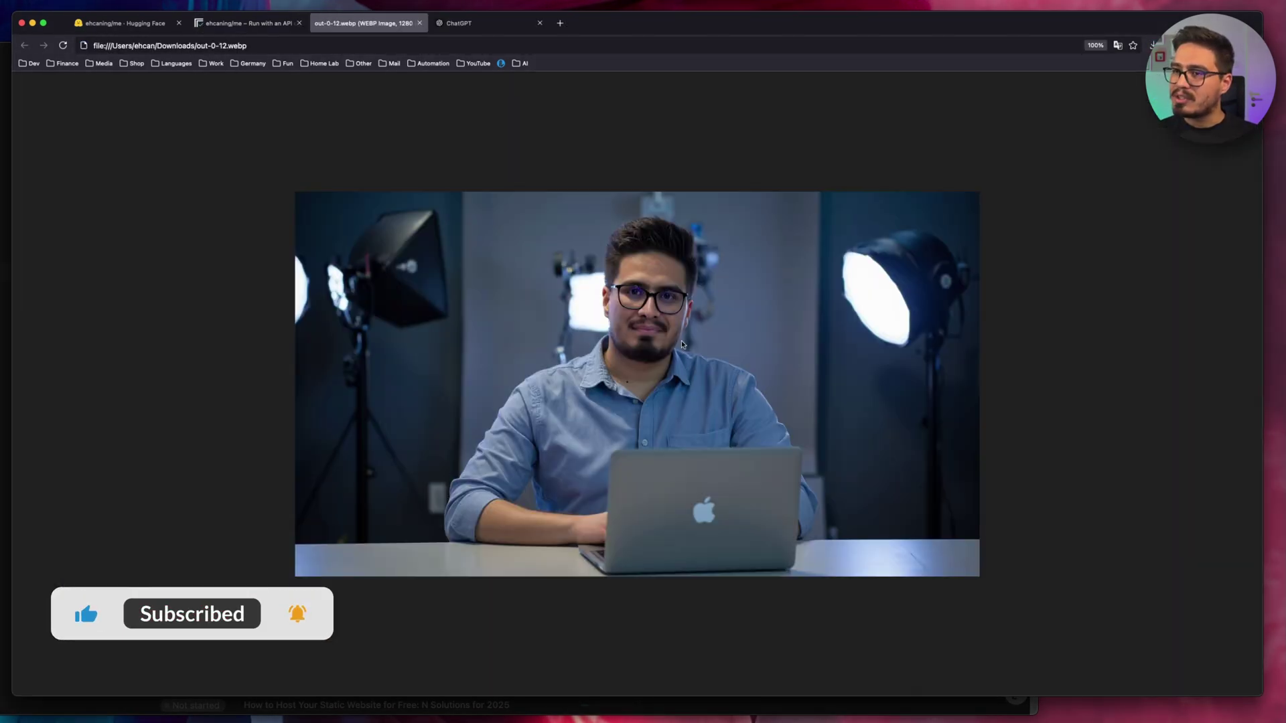
{"action": "key", "text": "super+w"}
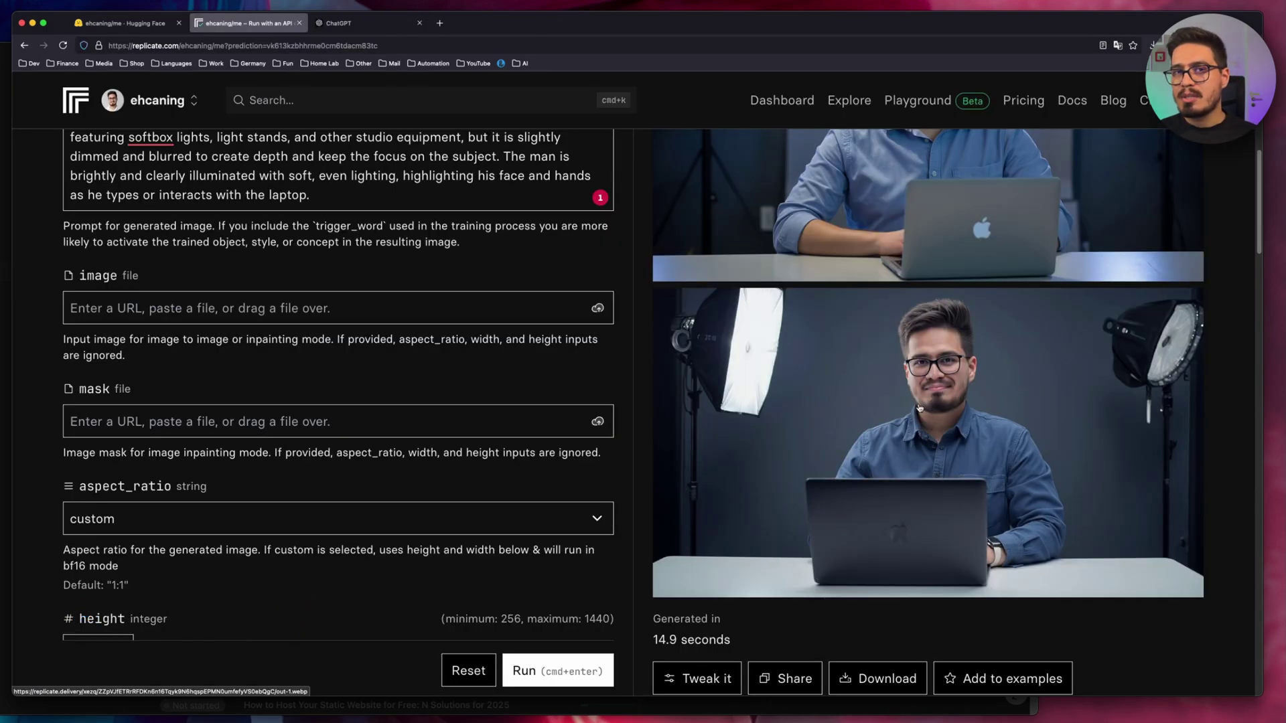
- Copy seed 52362 from the earlier run's logs into the seed field and generate two studio shots
{"action": "scroll", "coordinate": [920, 407], "scroll_direction": "down", "scroll_amount": 6}
{"action": "key", "text": "super+f"}
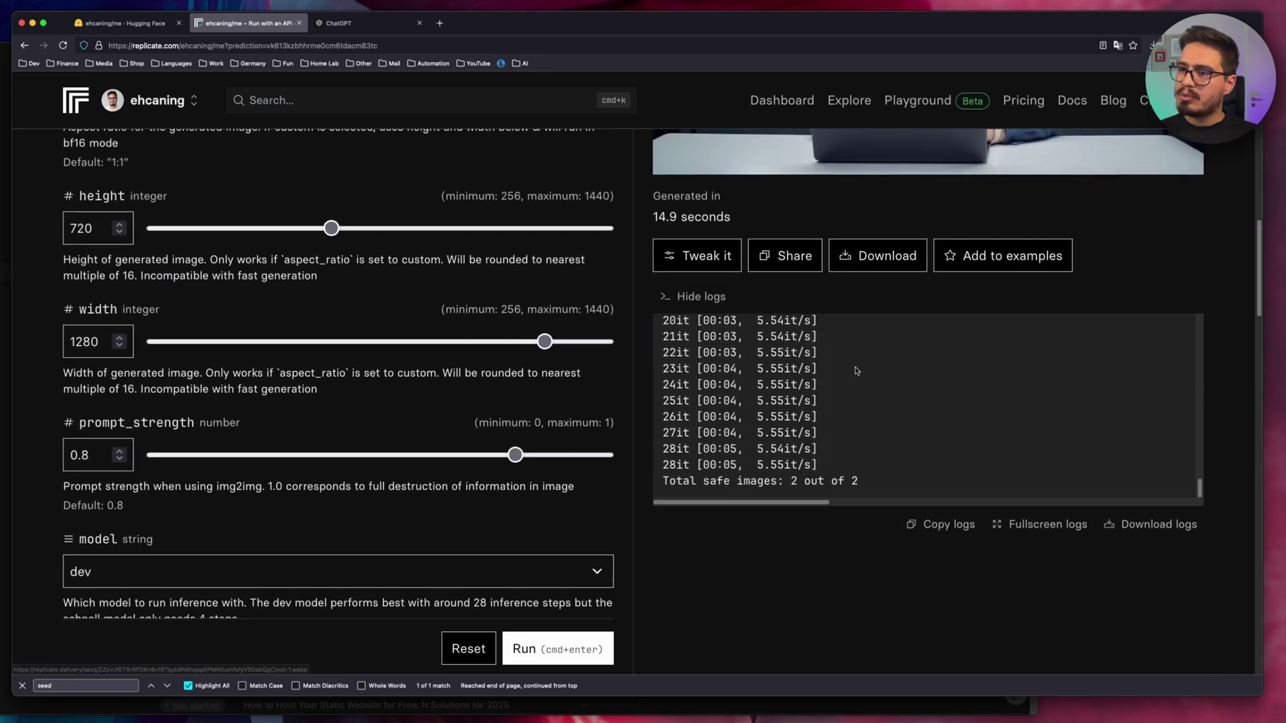
{"action": "scroll", "coordinate": [812, 469], "scroll_direction": "up", "scroll_amount": 6}
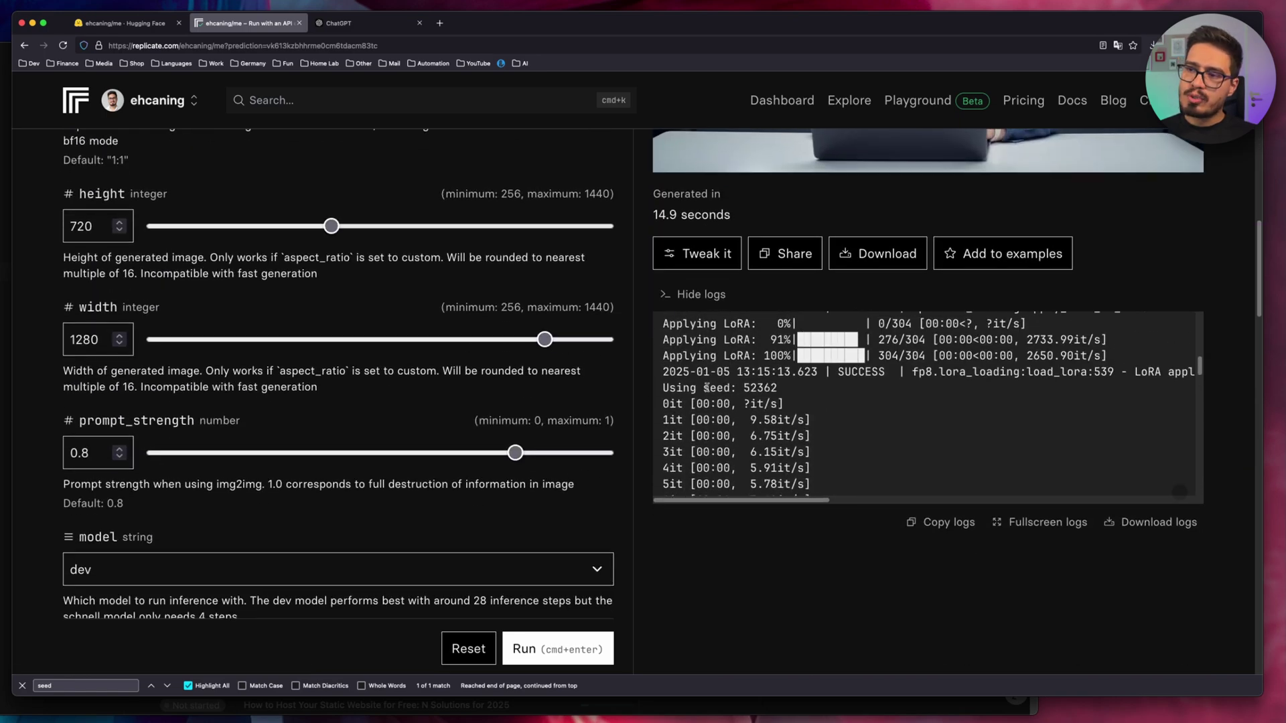
{"action": "double_click", "coordinate": [766, 387]}
{"action": "key", "text": "super+c"}
{"action": "scroll", "coordinate": [268, 435], "scroll_direction": "down", "scroll_amount": 10}
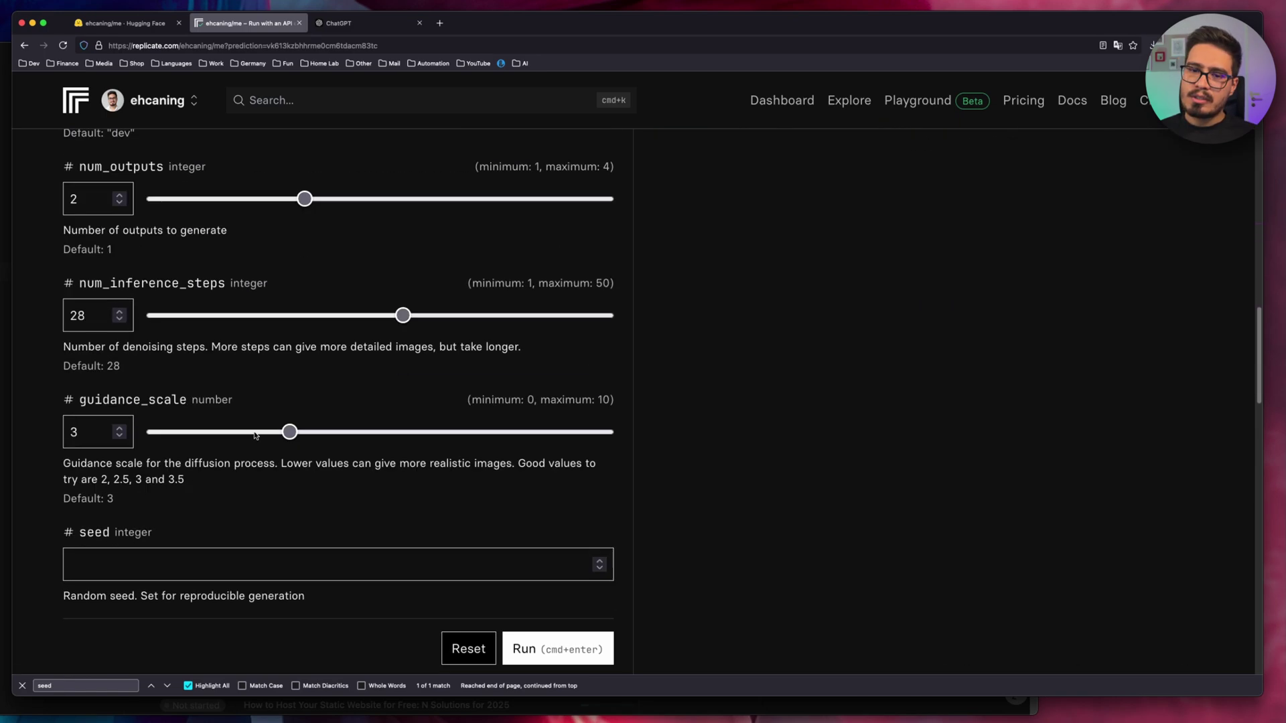
{"action": "left_click", "coordinate": [180, 401]}
{"action": "key", "text": "super+v"}
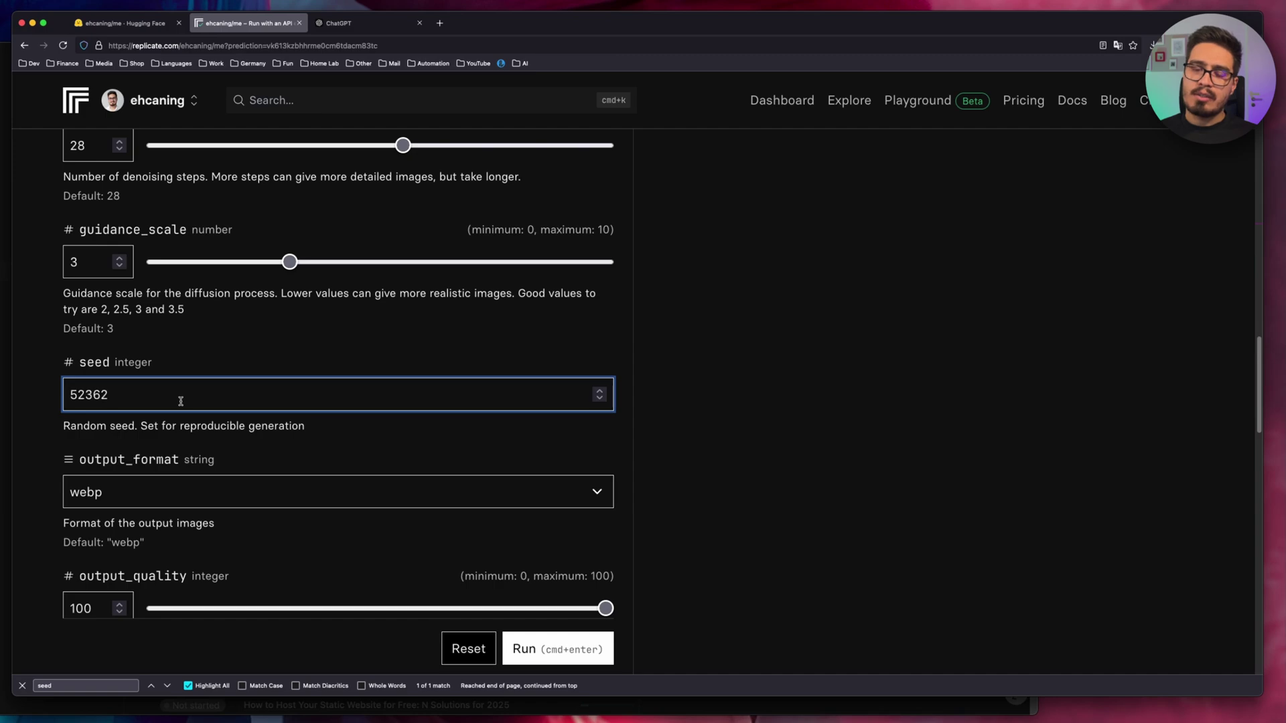
{"action": "left_click", "coordinate": [22, 685]}
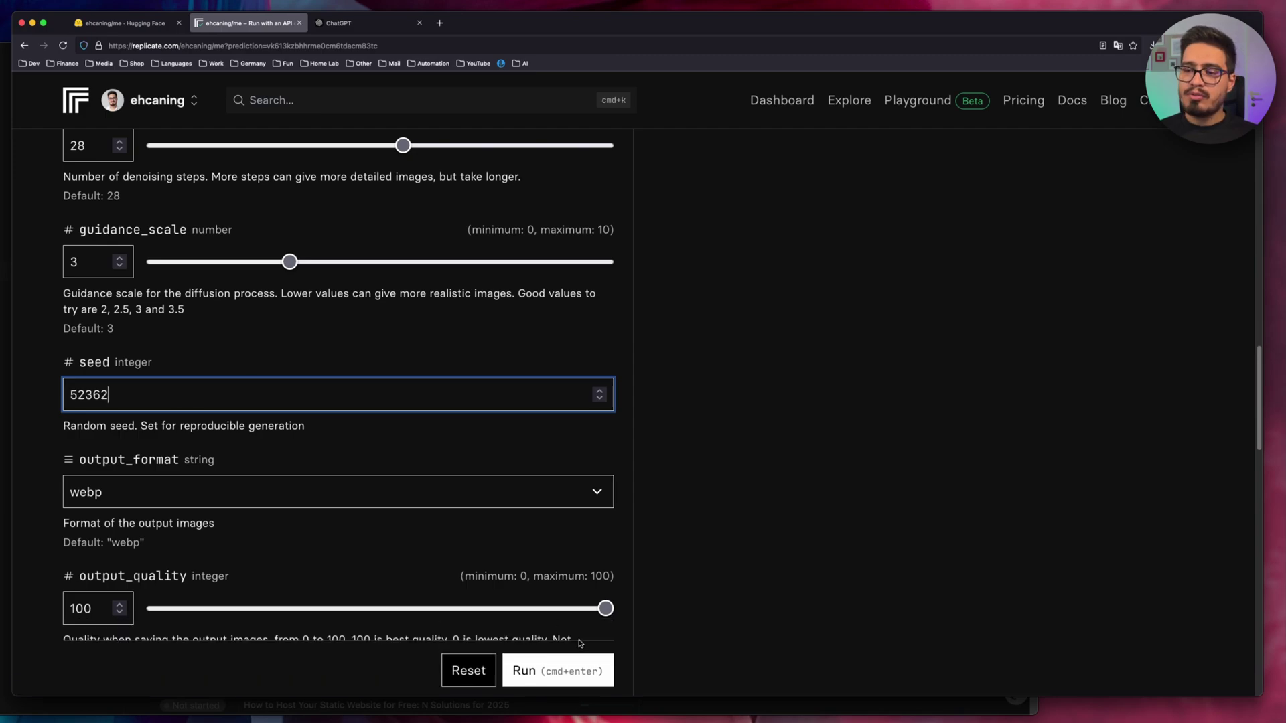
{"action": "left_click", "coordinate": [574, 673]}
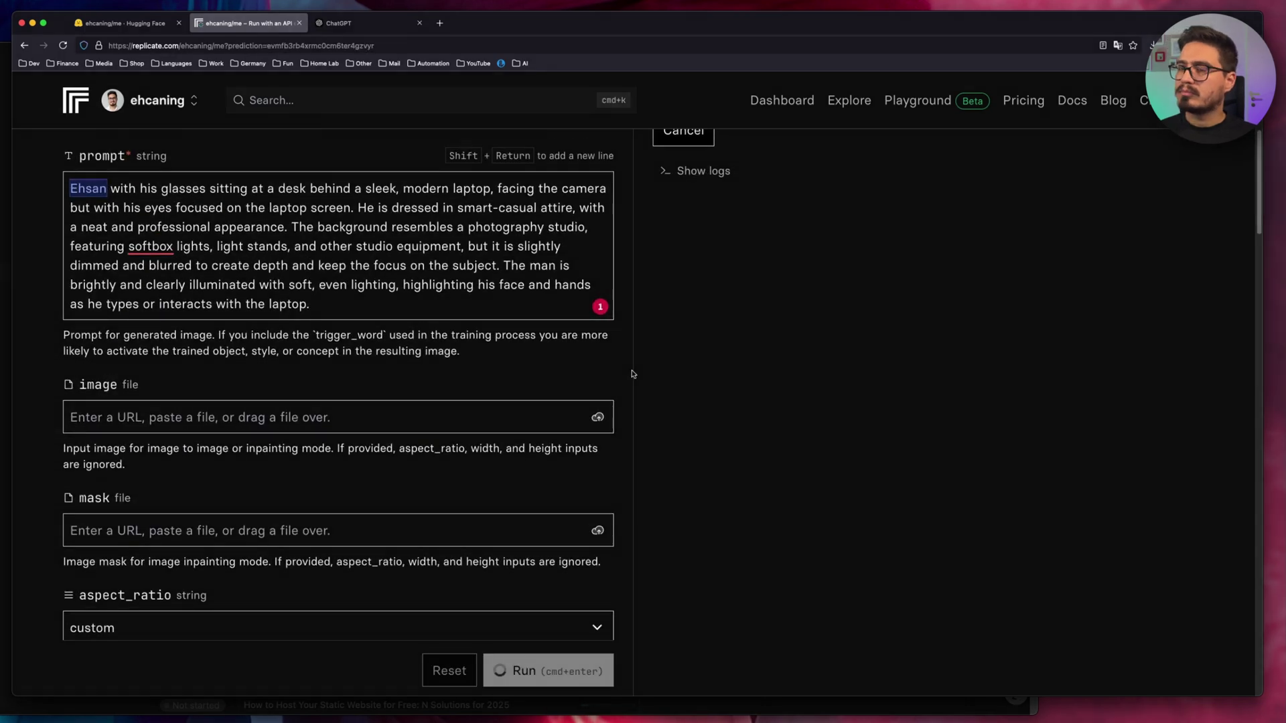
{"action": "scroll", "coordinate": [907, 494], "scroll_direction": "down", "scroll_amount": 3}
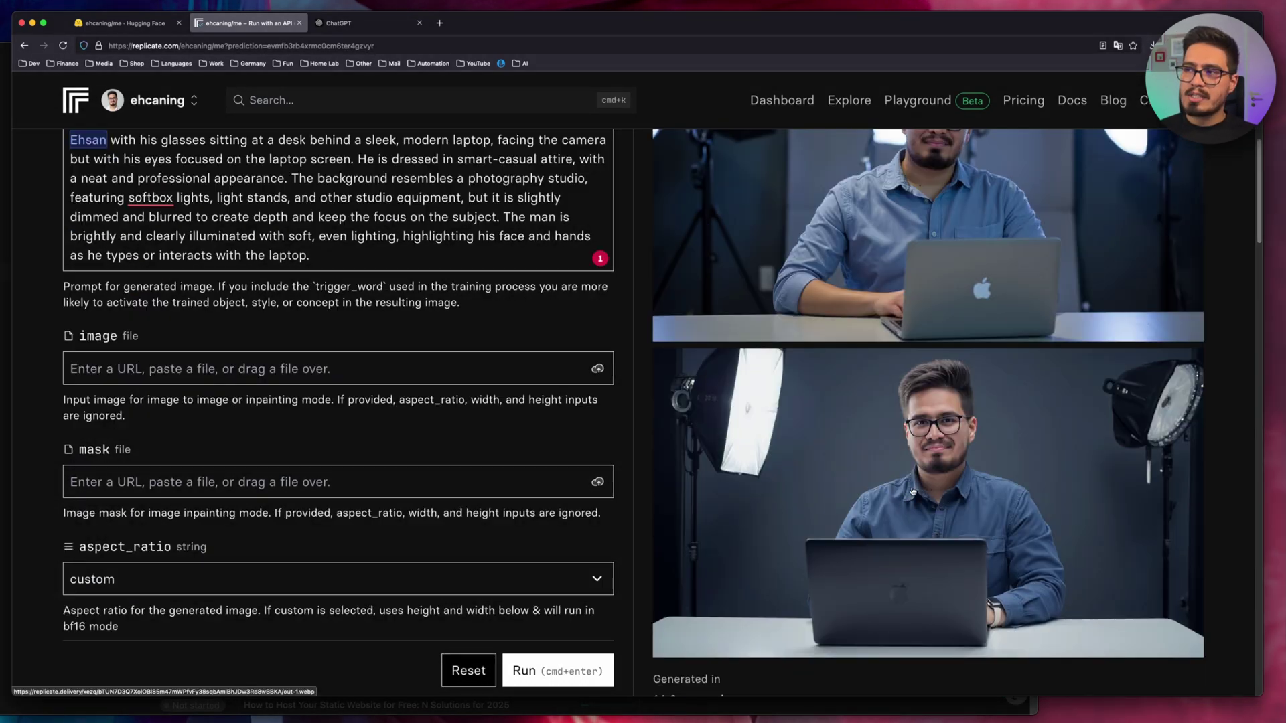
{"action": "scroll", "coordinate": [912, 493], "scroll_direction": "up", "scroll_amount": 2}
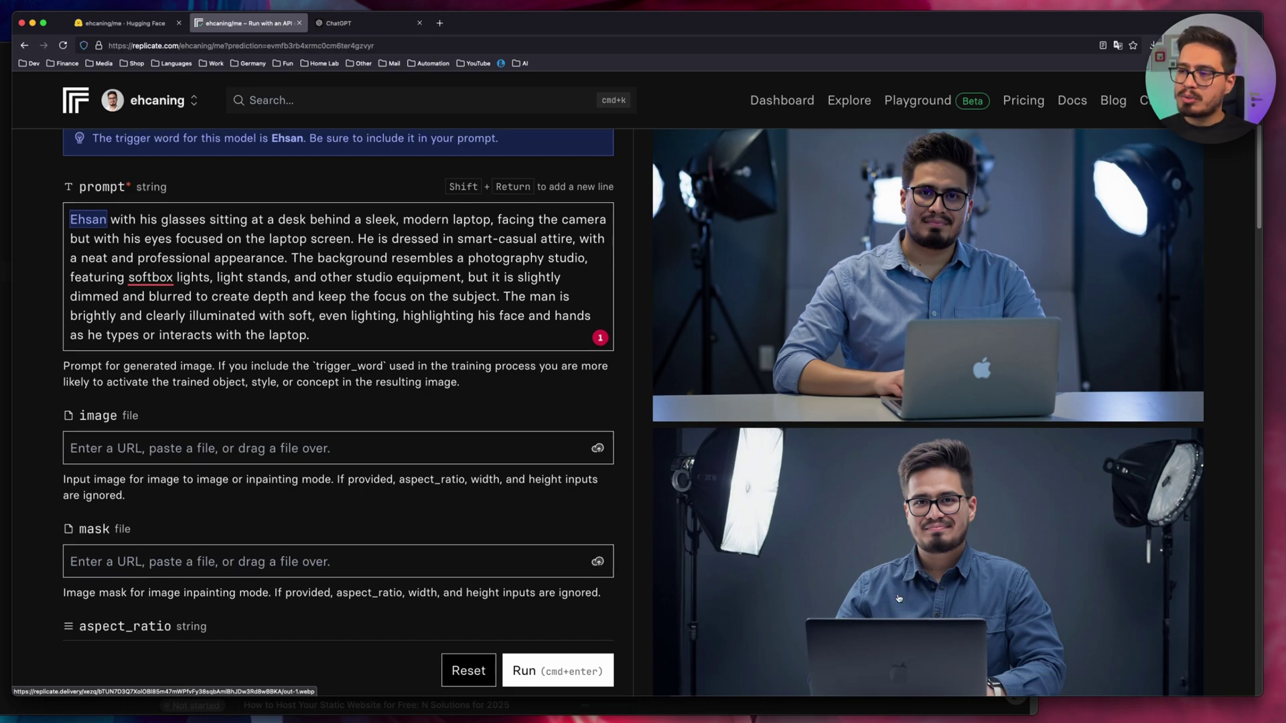
- Change 'smart-casual attire' to 'smart-casual white shirt' in the prompt and regenerate the laptop studio shots
{"action": "scroll", "coordinate": [898, 598], "scroll_direction": "up", "scroll_amount": 1}
{"action": "left_click", "coordinate": [328, 354]}
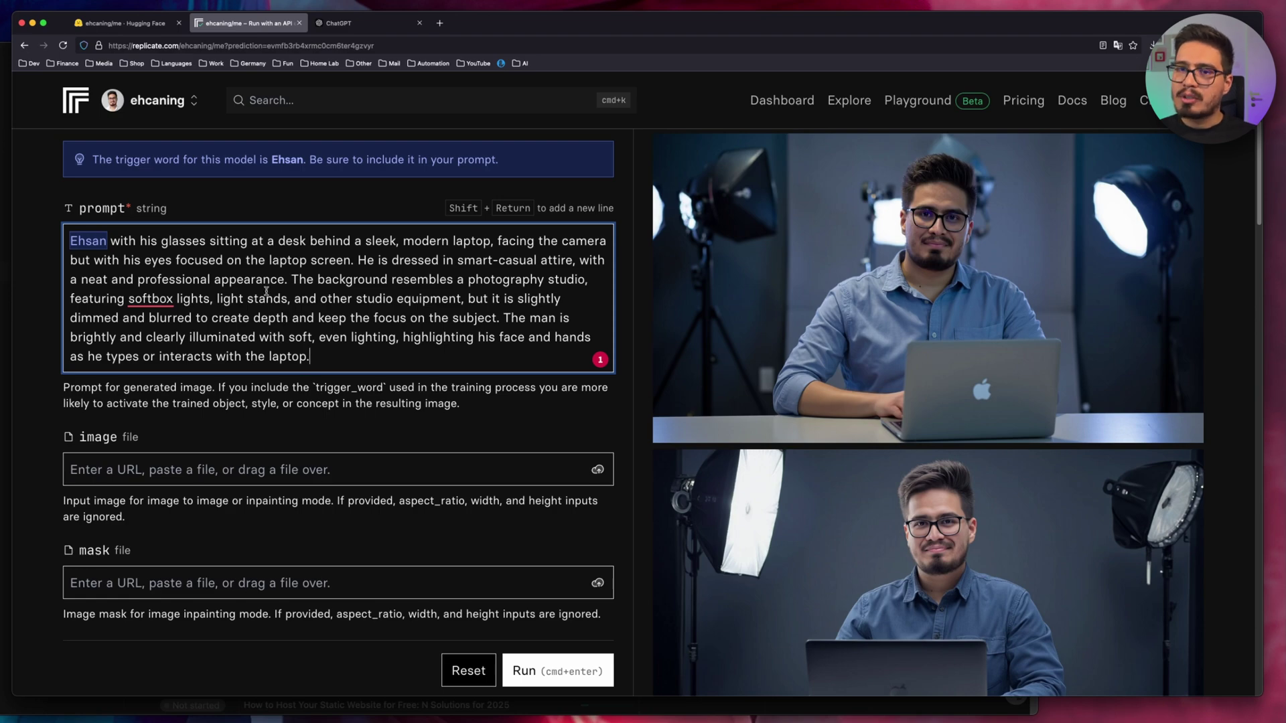
{"action": "left_click_drag", "start_coordinate": [458, 259], "coordinate": [573, 260]}
{"action": "left_click", "coordinate": [573, 260]}
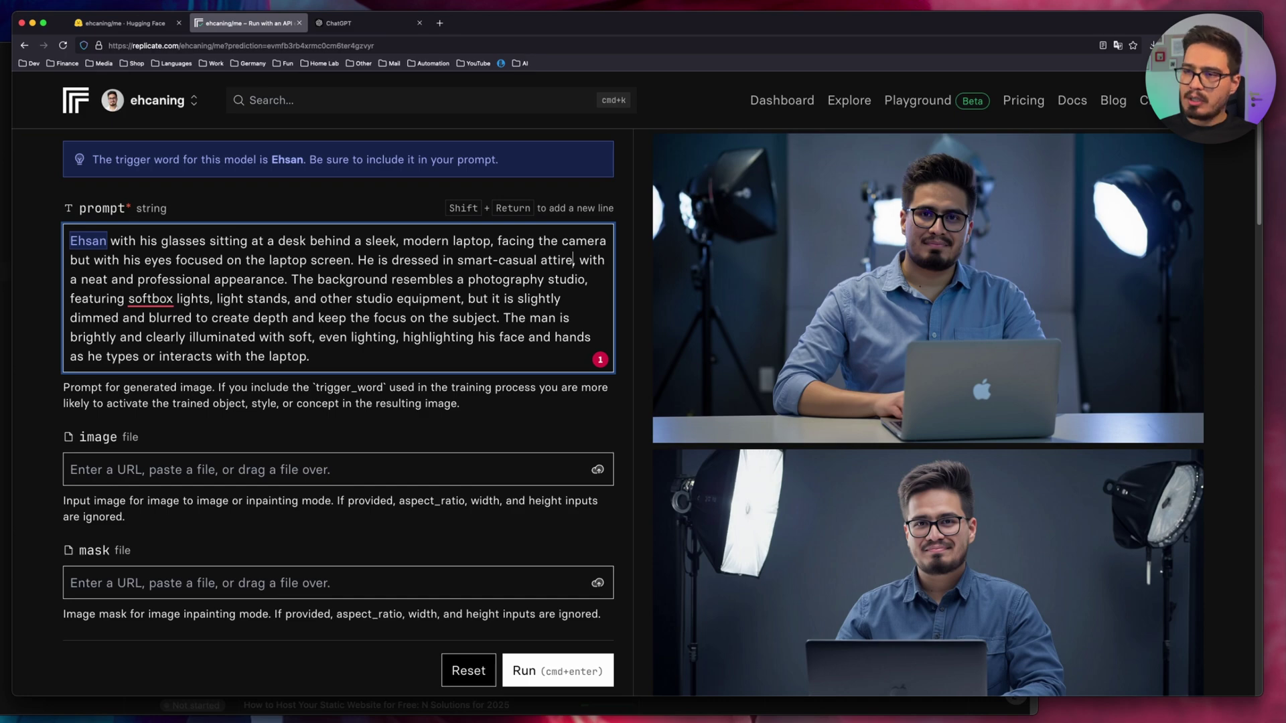
{"action": "key", "text": "alt+BackSpace"}
{"action": "type", "text": "white shirt"}
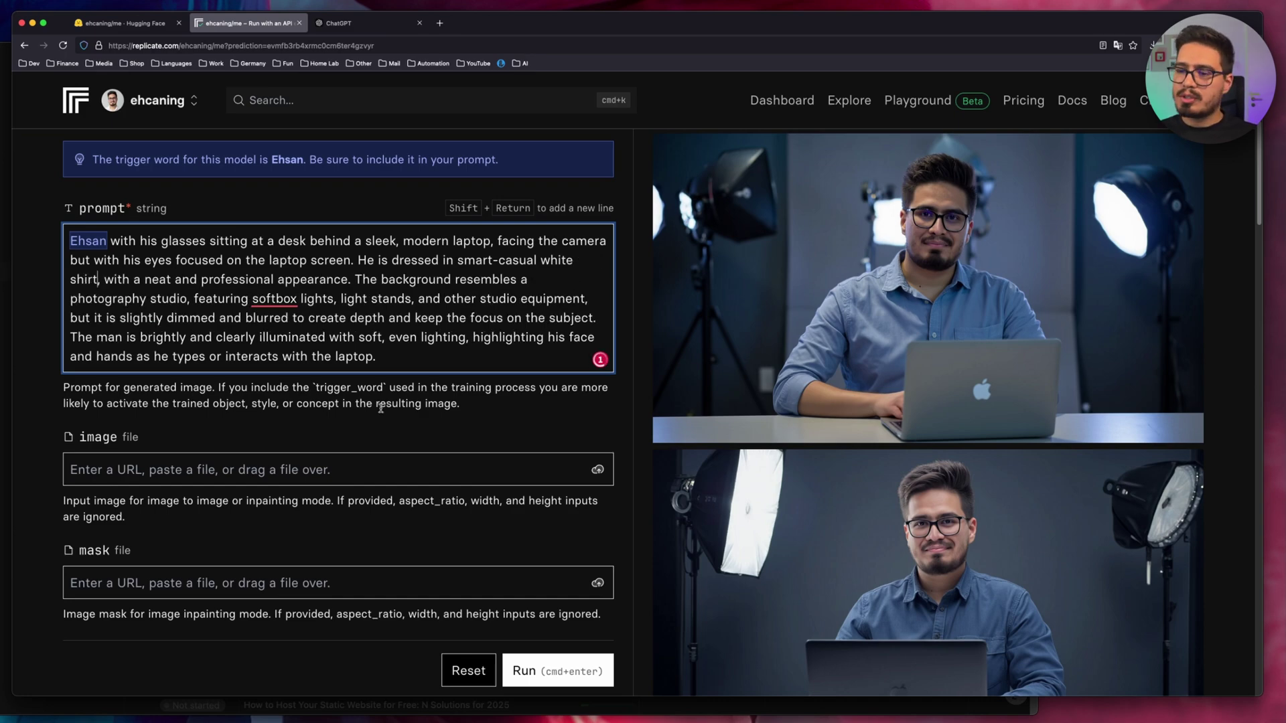
{"action": "key", "text": "super+Return"}
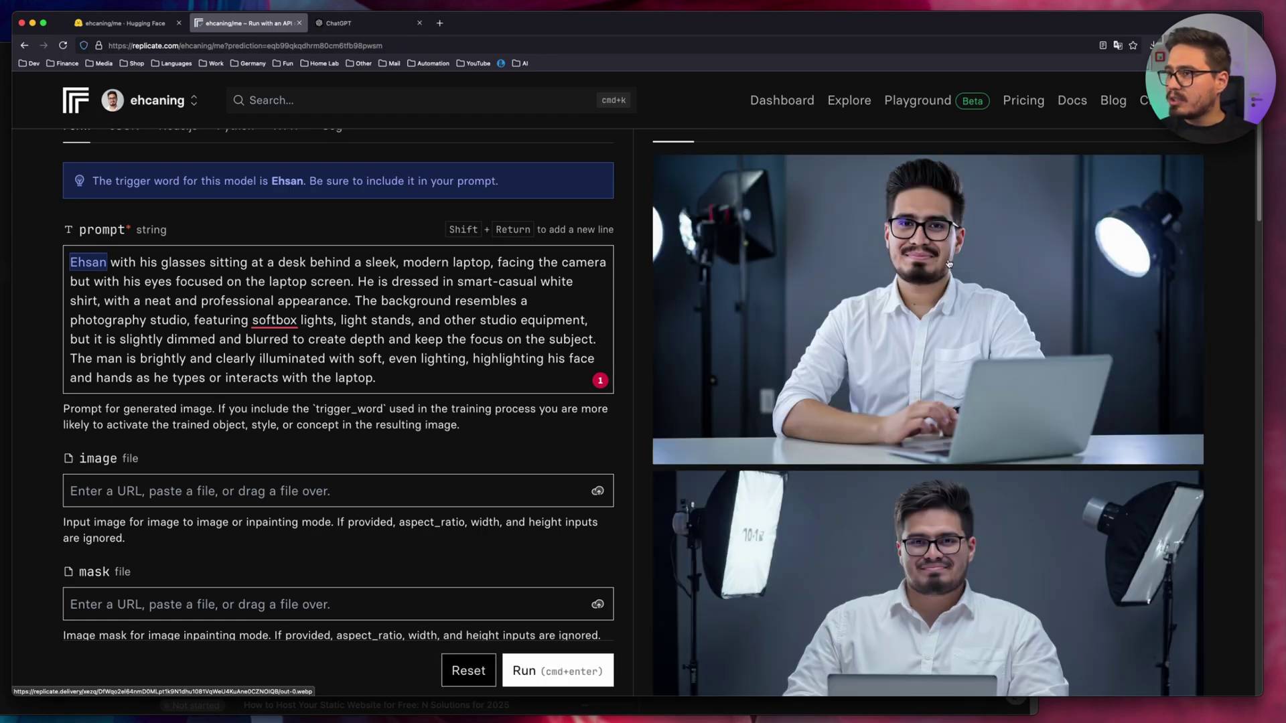
{"action": "scroll", "coordinate": [966, 261], "scroll_direction": "down", "scroll_amount": 3}
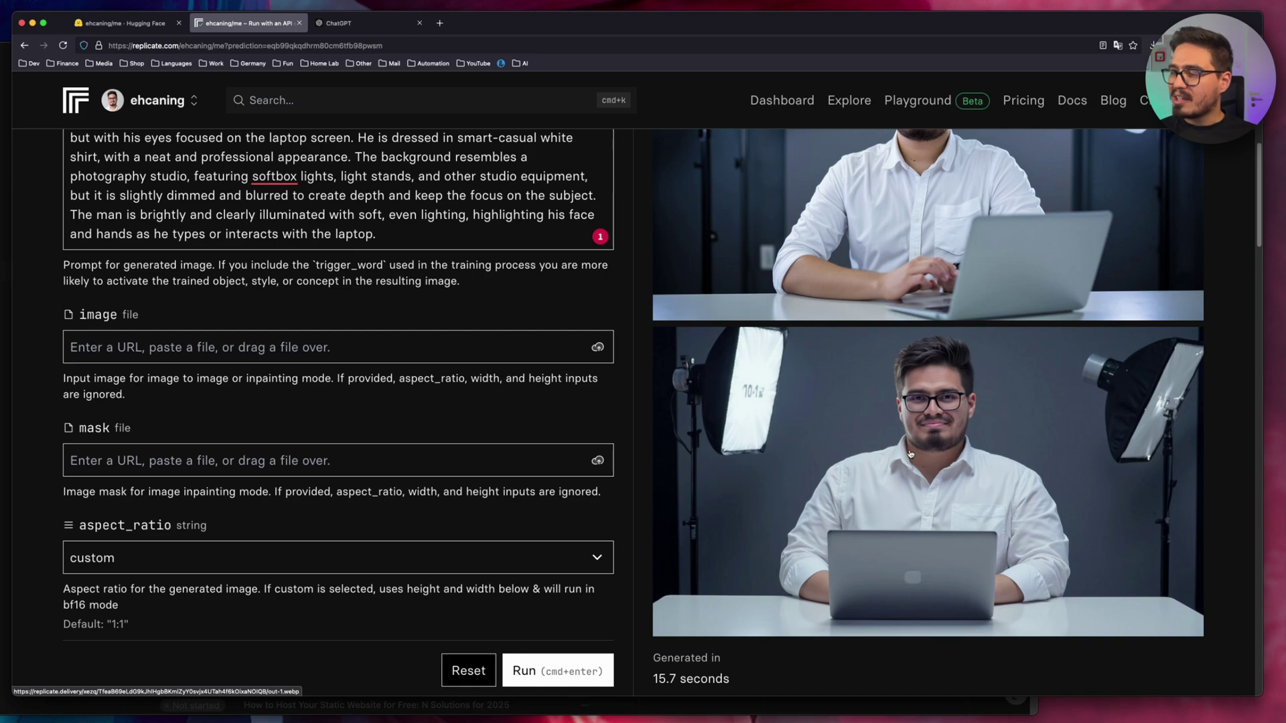
{"action": "scroll", "coordinate": [908, 464], "scroll_direction": "up", "scroll_amount": 3}
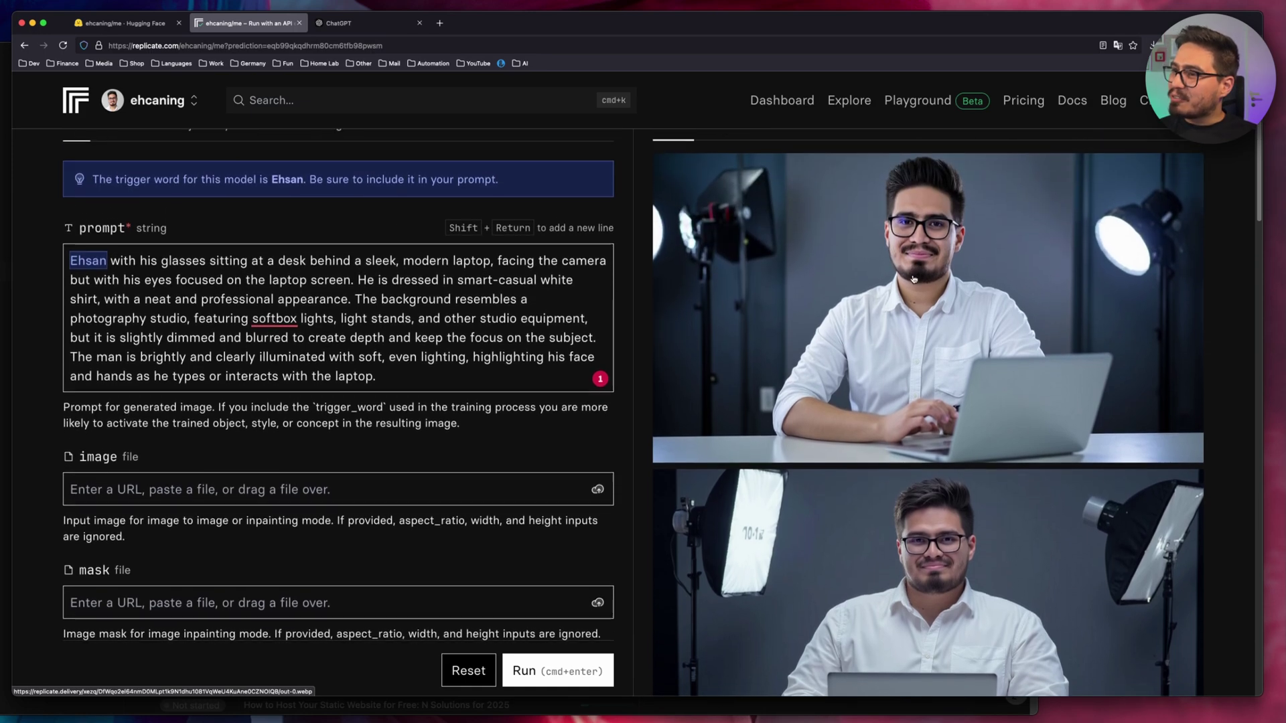
- Save the white-shirt image, then generate and download the park-with-coffee image
{"action": "left_click", "coordinate": [913, 280]}
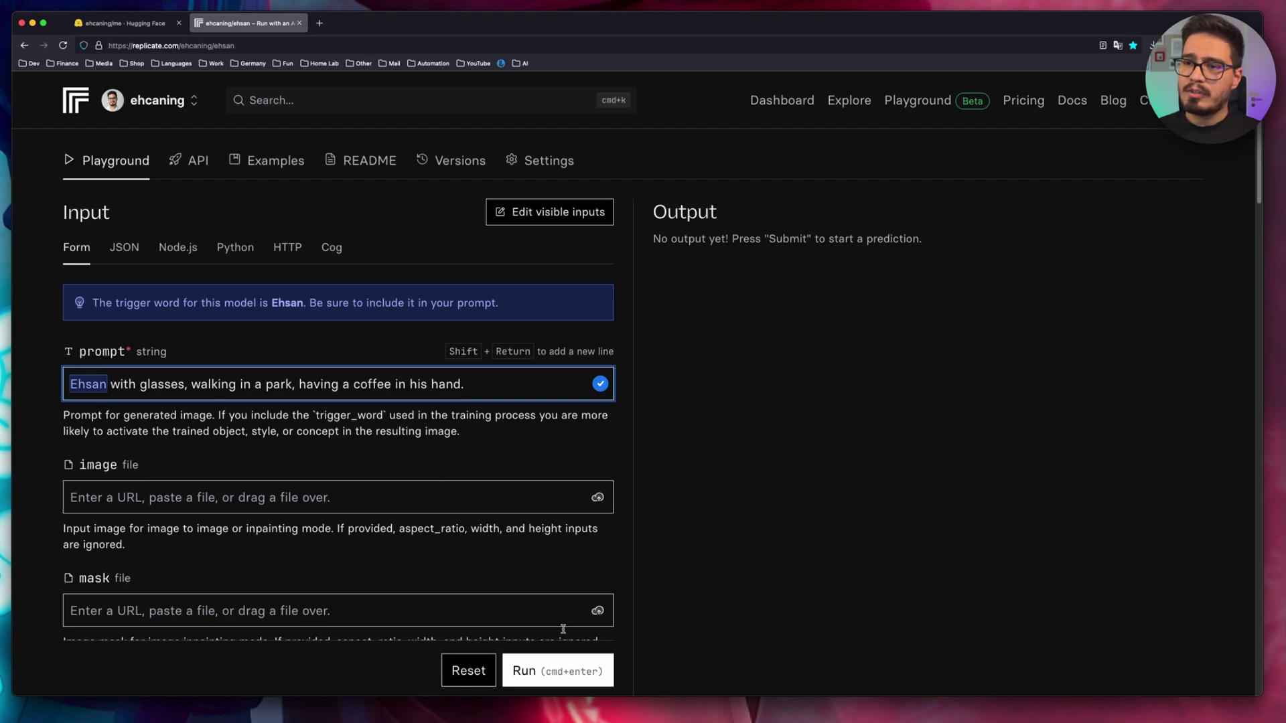
{"action": "left_click", "coordinate": [562, 671]}
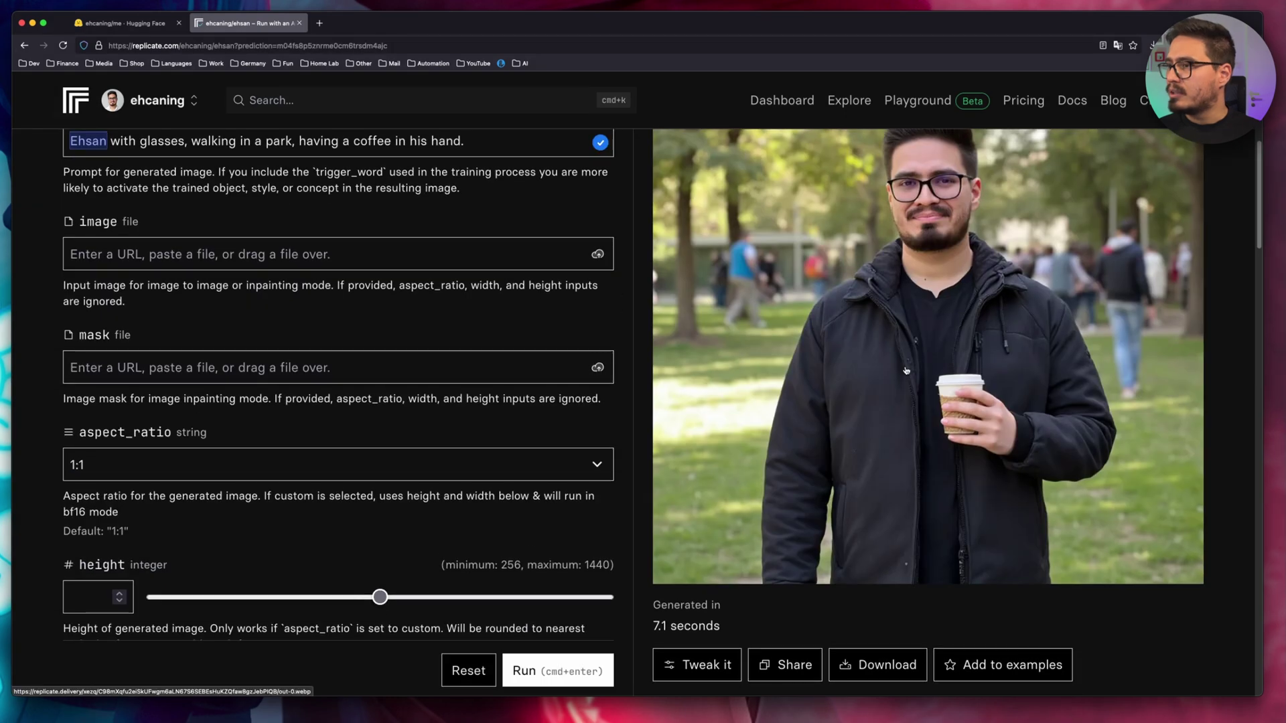
{"action": "scroll", "coordinate": [875, 311], "scroll_direction": "up", "scroll_amount": 2}
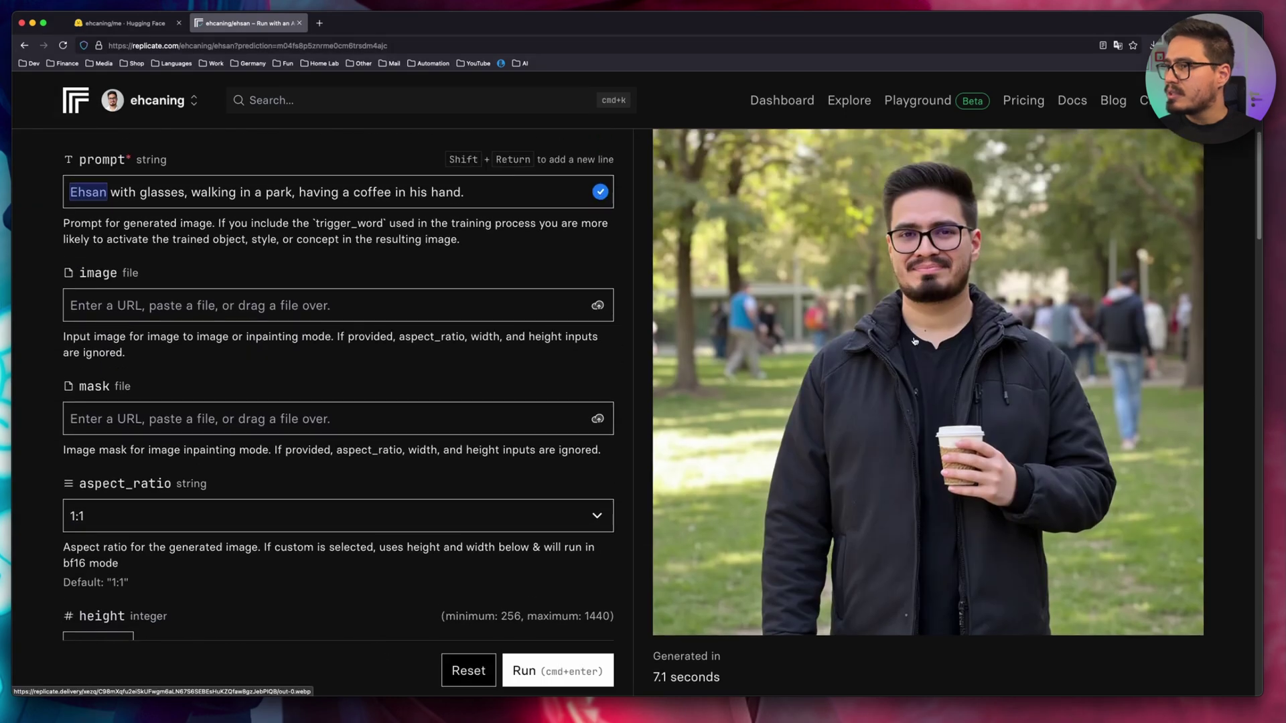
{"action": "left_click", "coordinate": [938, 302]}
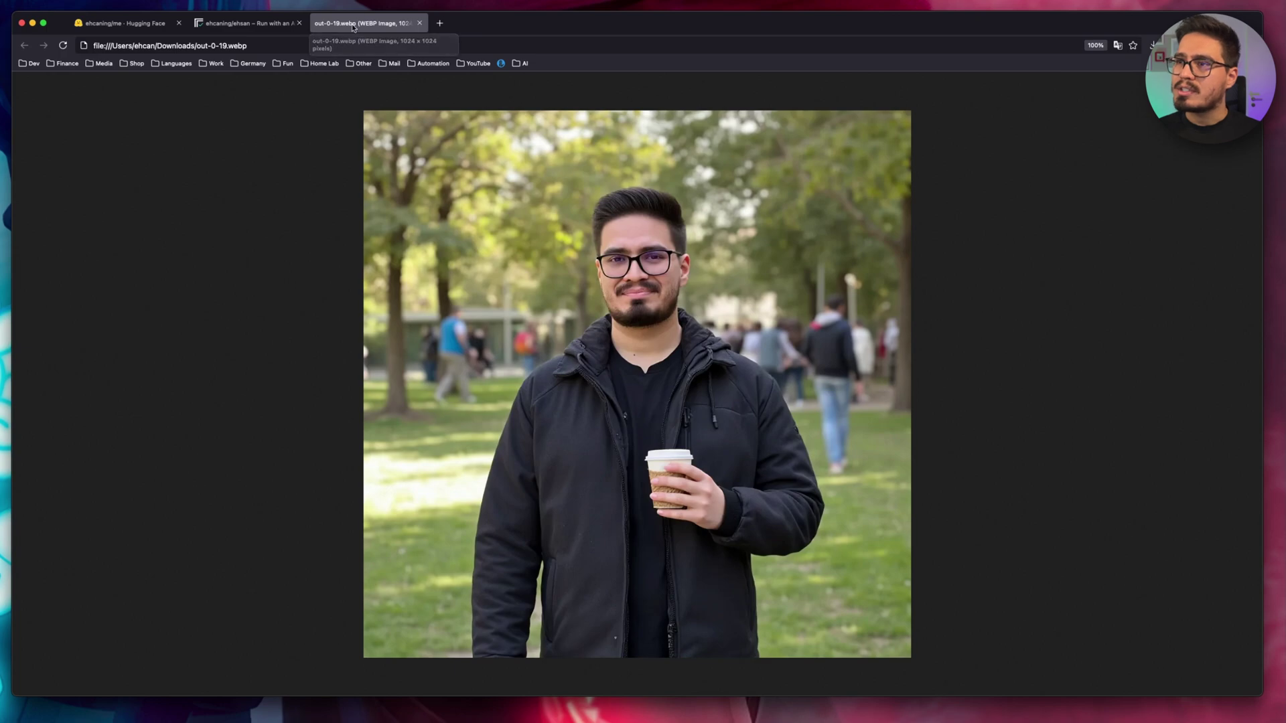
{"action": "key", "text": "super+w"}
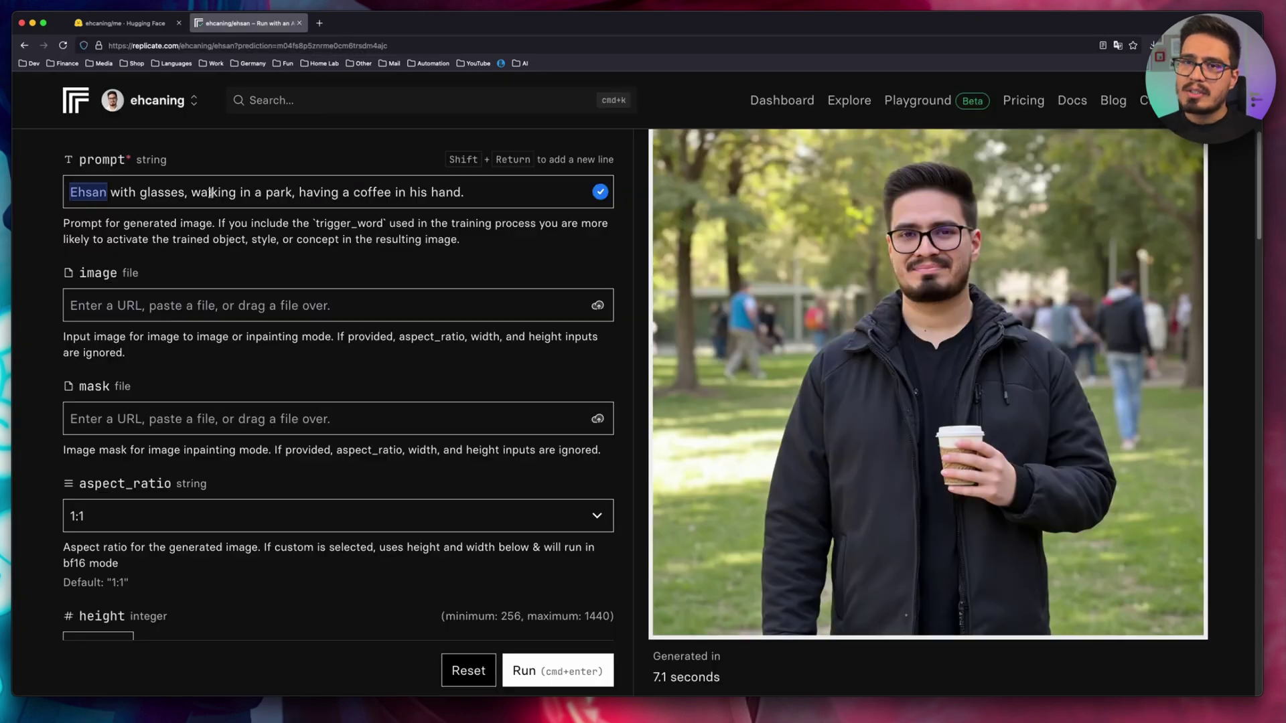
- Replace the prompt with the karaoke-booth description and generate the image
{"action": "left_click", "coordinate": [166, 193]}
{"action": "key", "text": "super+a"}
{"action": "type", "text": "Ehsan with glasses, singing in a karaoke booth. He seems excited."}
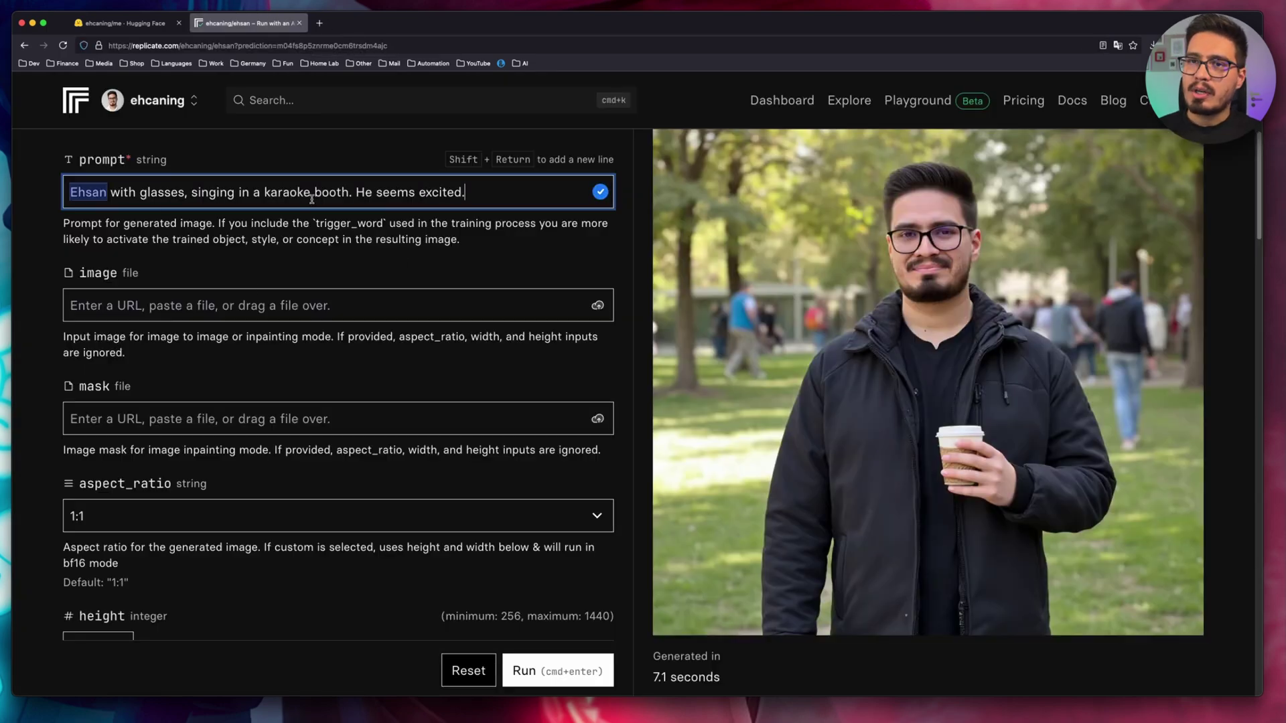
{"action": "left_click", "coordinate": [568, 675]}
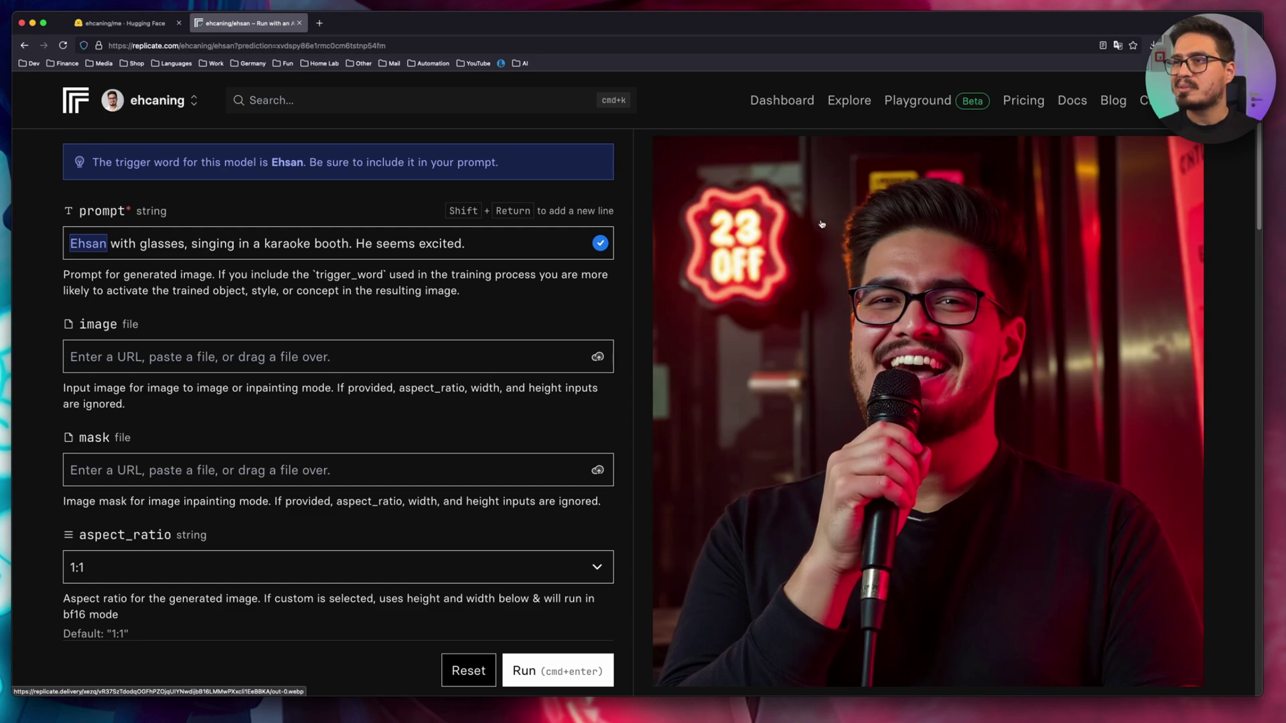
- Append 'He should be visible from waist up.' to the prompt, regenerate, and download the karaoke image
{"action": "type", "text": "He should be visible from waist up."}
{"action": "key", "text": "cmd+Return"}
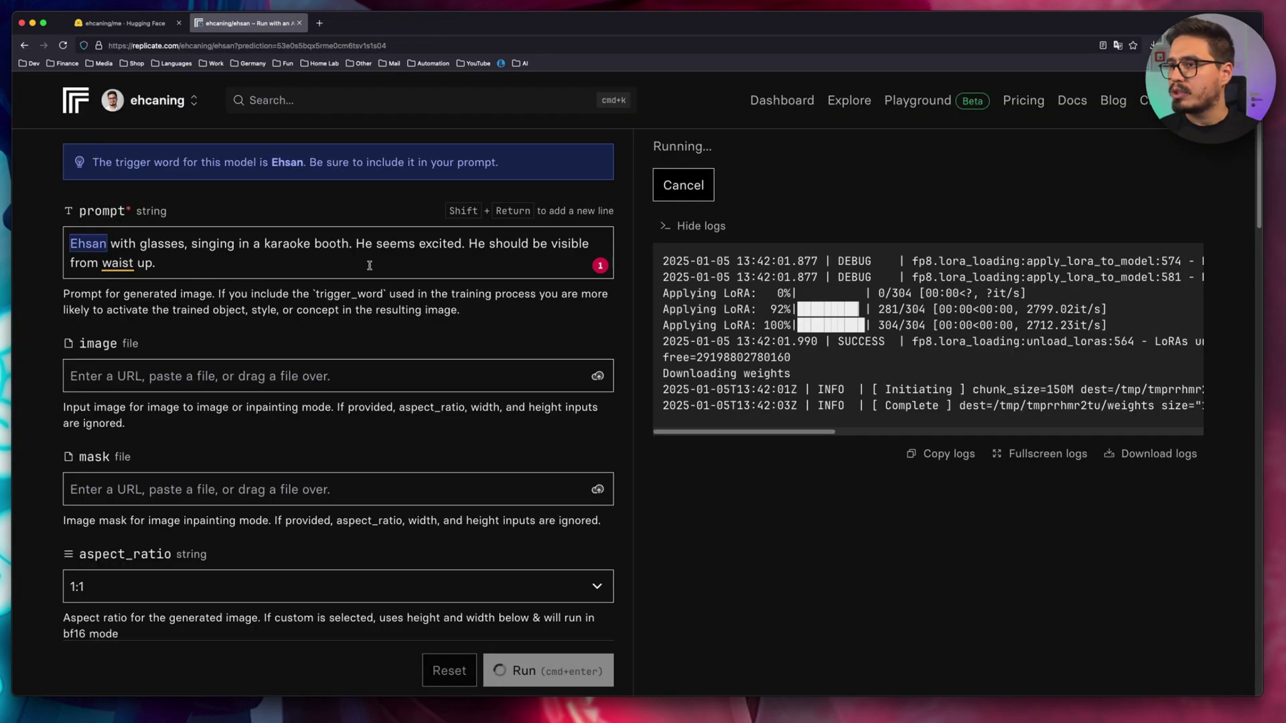
{"action": "scroll", "coordinate": [628, 274], "scroll_direction": "down", "scroll_amount": 2}
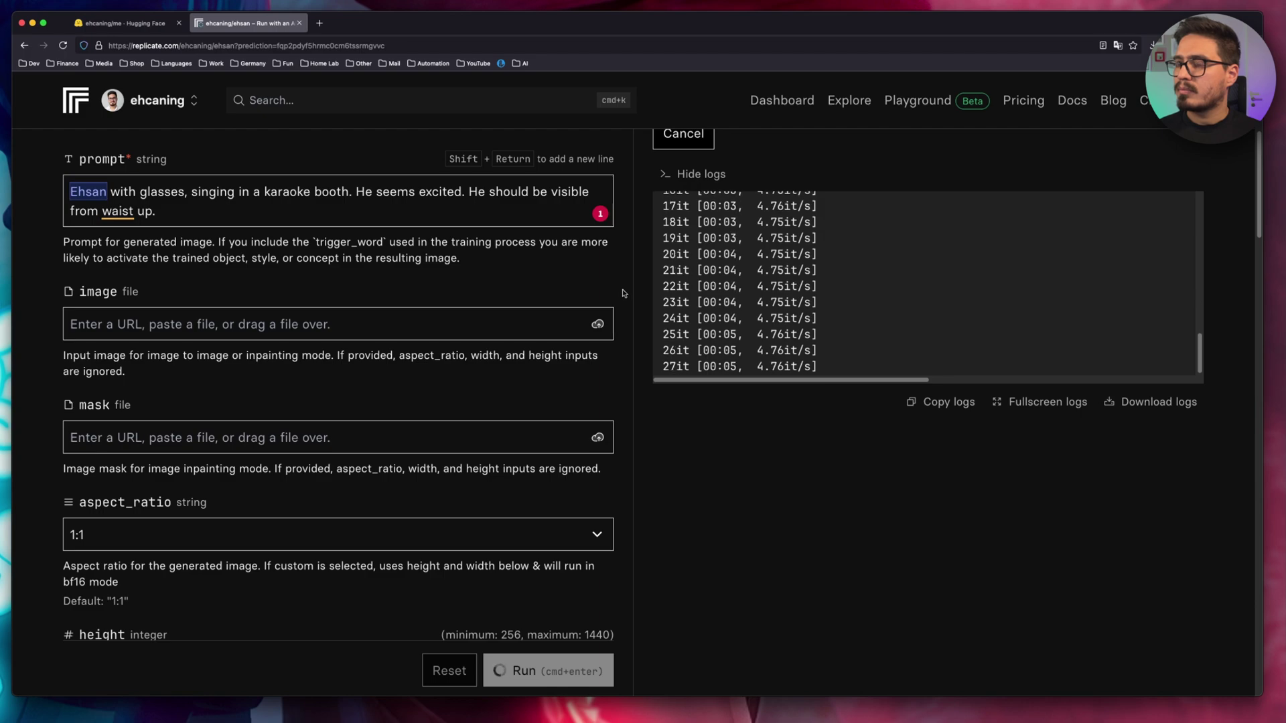
{"action": "left_click", "coordinate": [875, 166]}
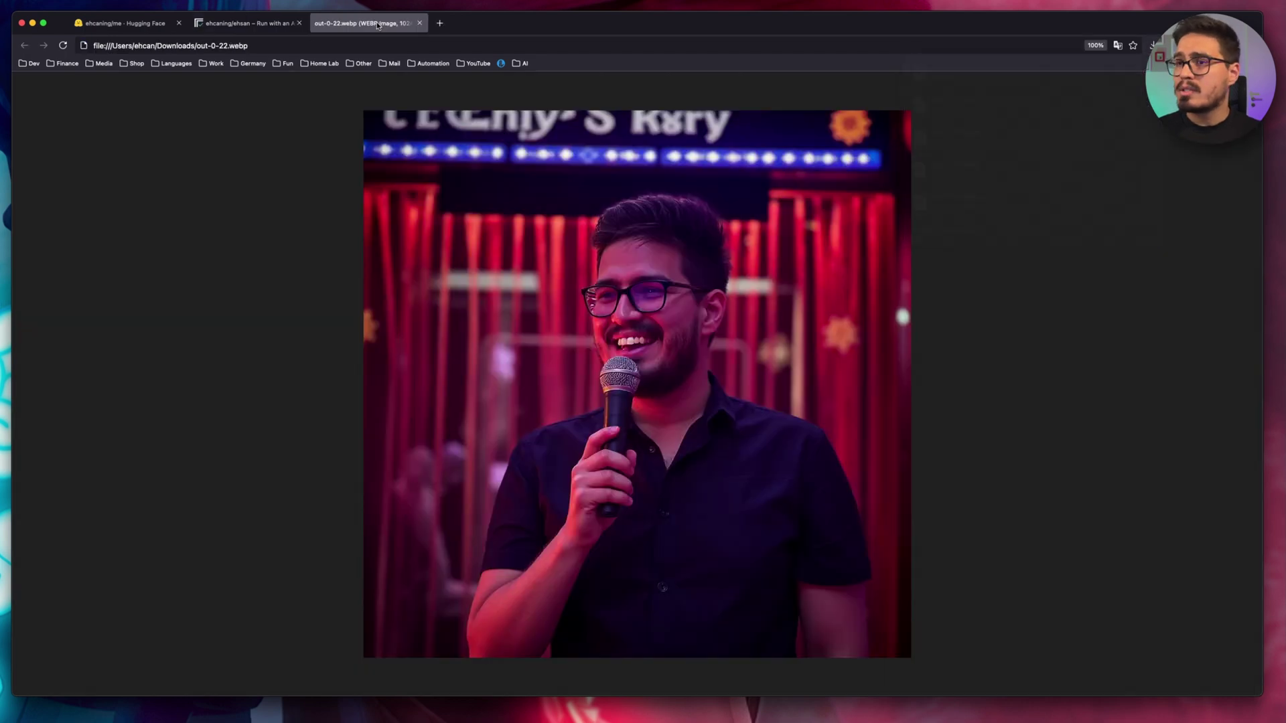
{"action": "key", "text": "cmd+w"}
{"action": "left_click", "coordinate": [625, 271]}
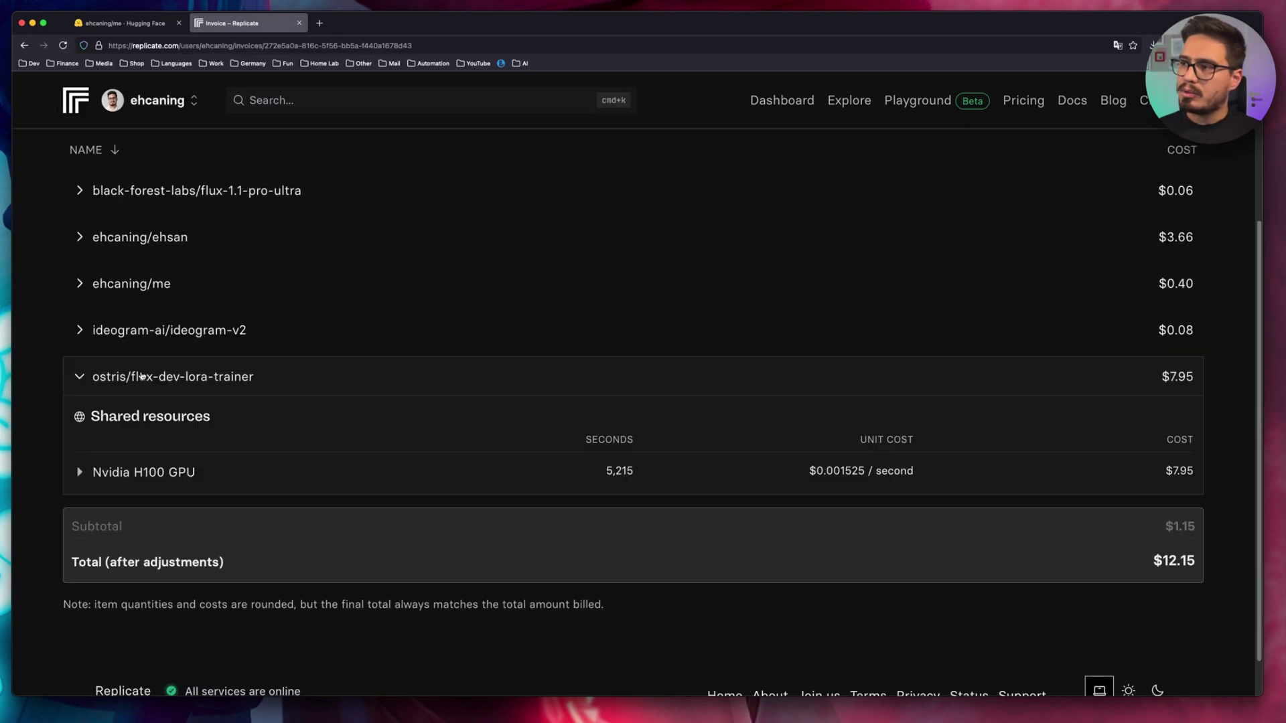
- Check the invoice's per-model costs, including the me model's breakdown, then open your Models list in a new tab
{"action": "scroll", "coordinate": [140, 368], "scroll_direction": "down", "scroll_amount": 1}
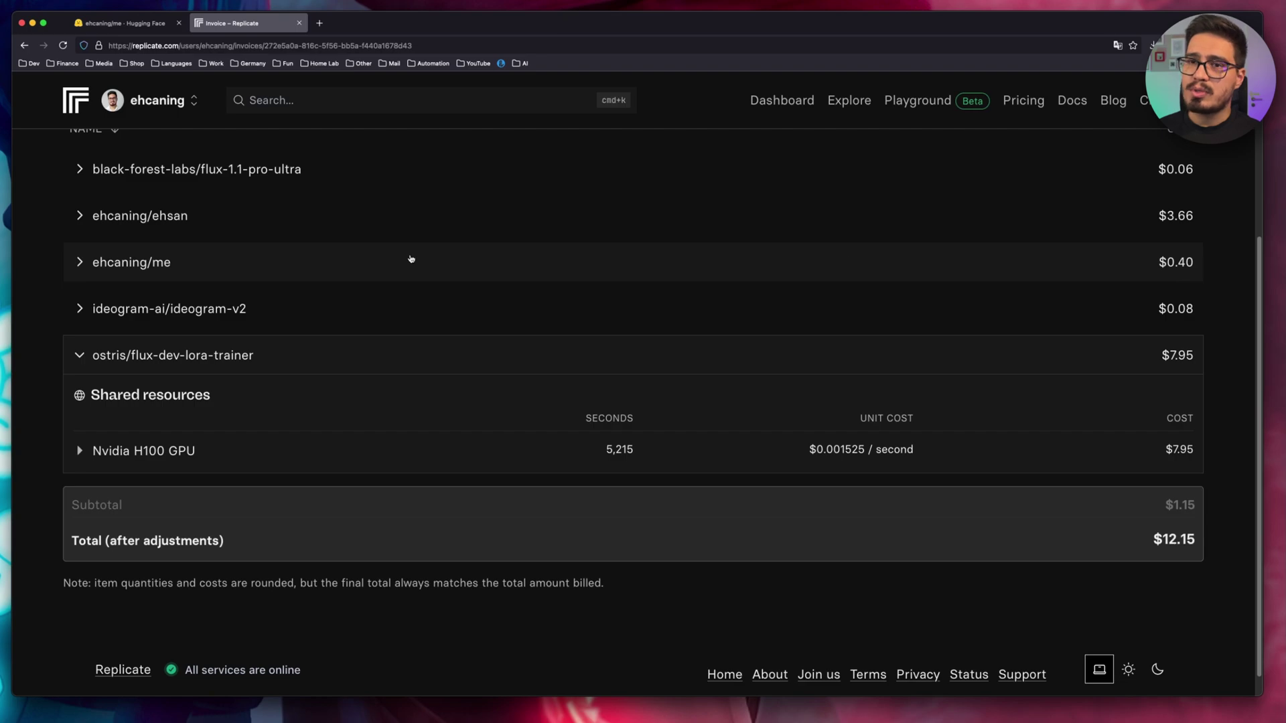
{"action": "left_click", "coordinate": [302, 266]}
{"action": "scroll", "coordinate": [155, 280], "scroll_direction": "up", "scroll_amount": 1}
{"action": "left_click", "coordinate": [138, 284]}
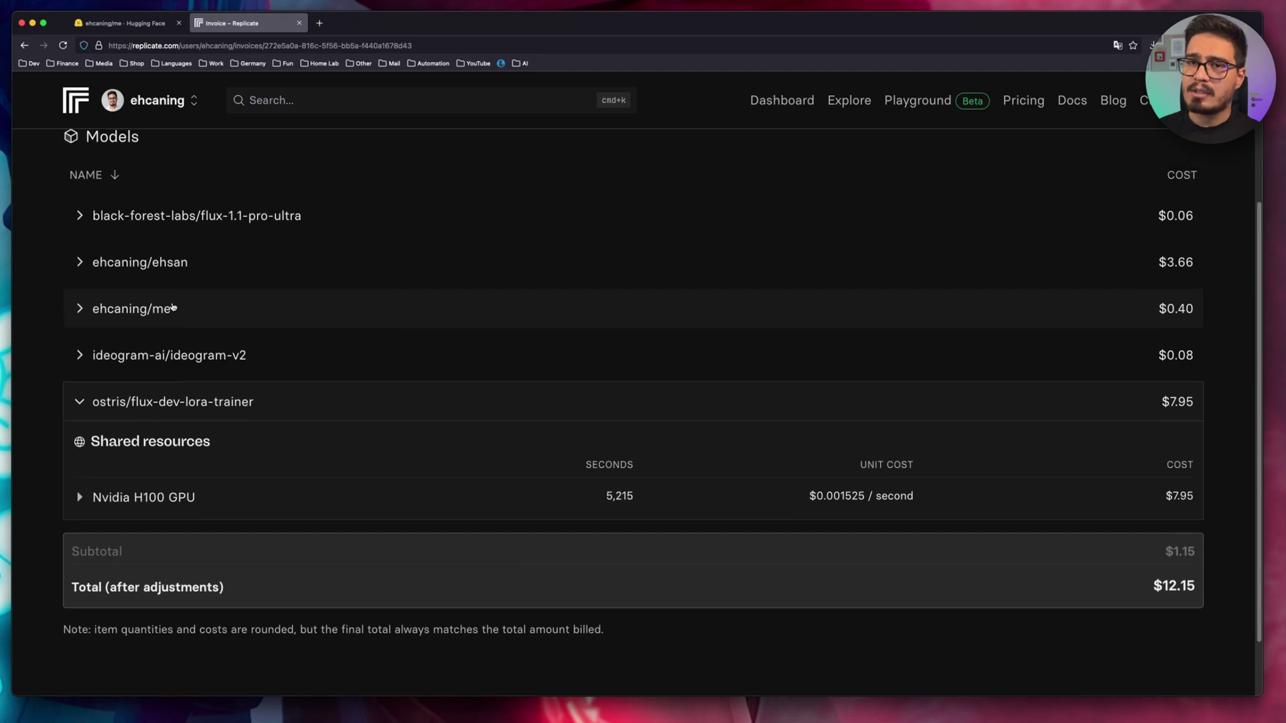
{"action": "left_click", "coordinate": [173, 305]}
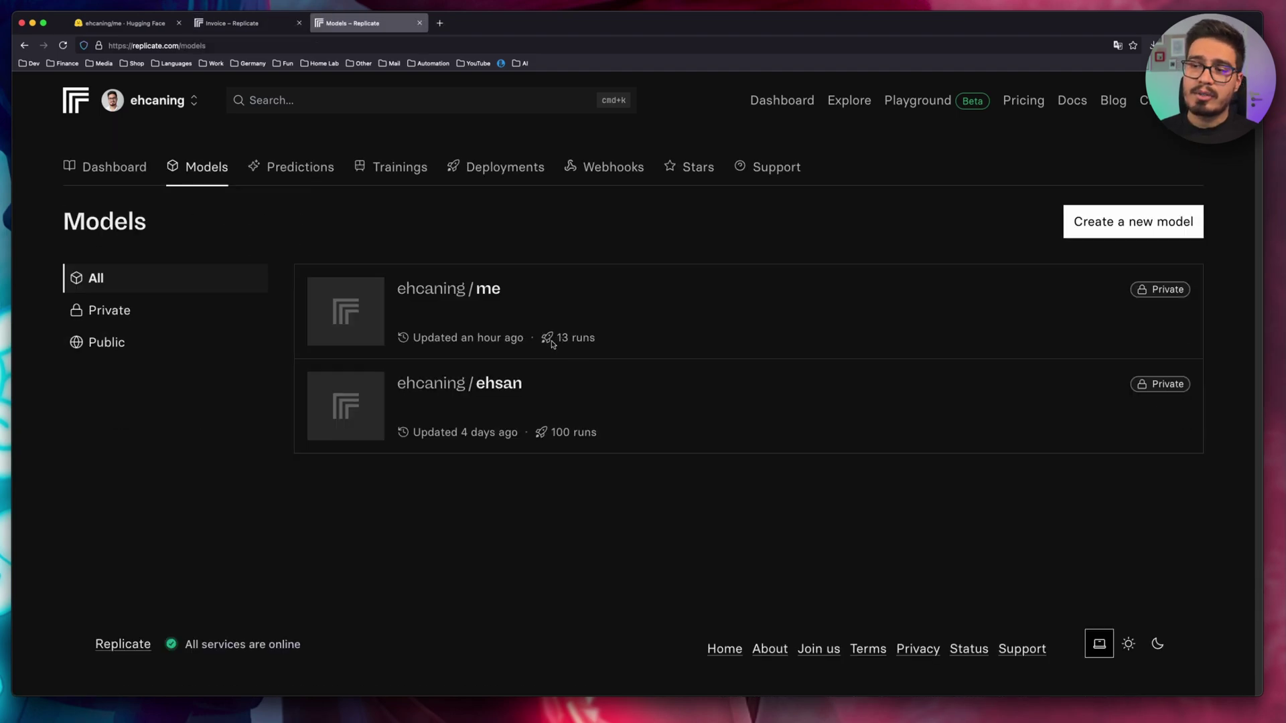
{"action": "left_click", "coordinate": [477, 295]}
{"action": "key", "text": "super+bracketleft"}
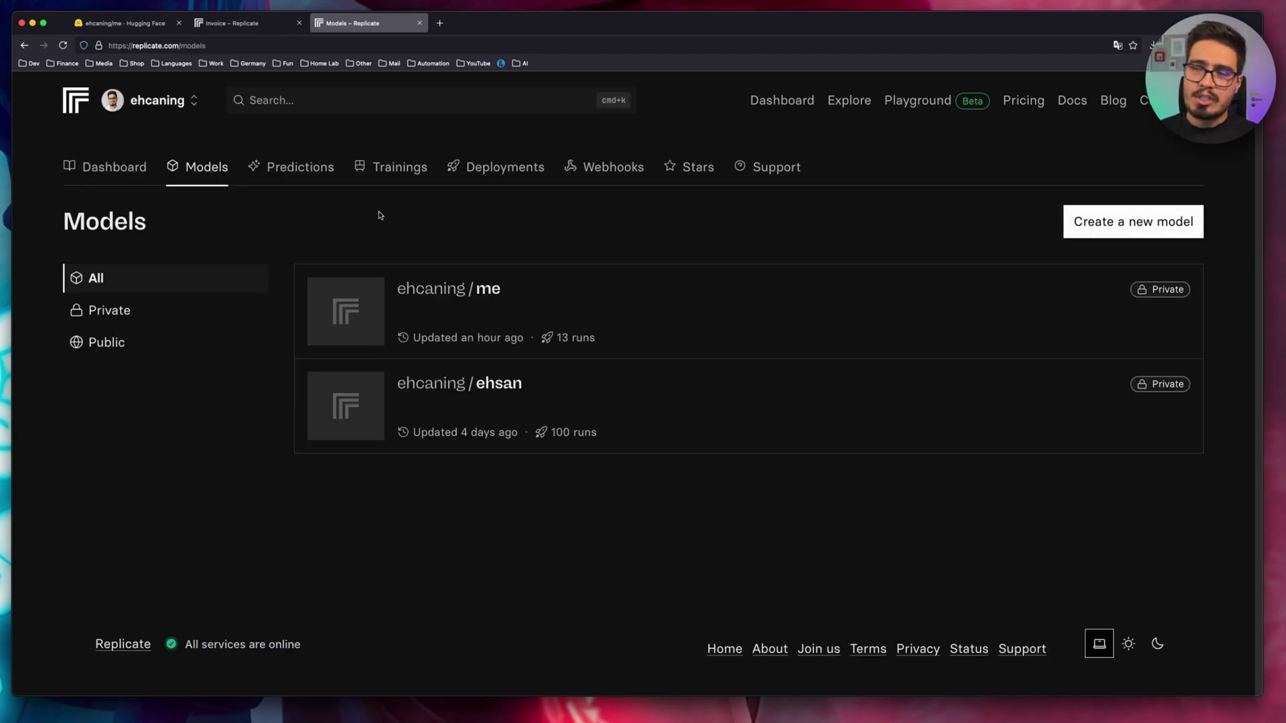